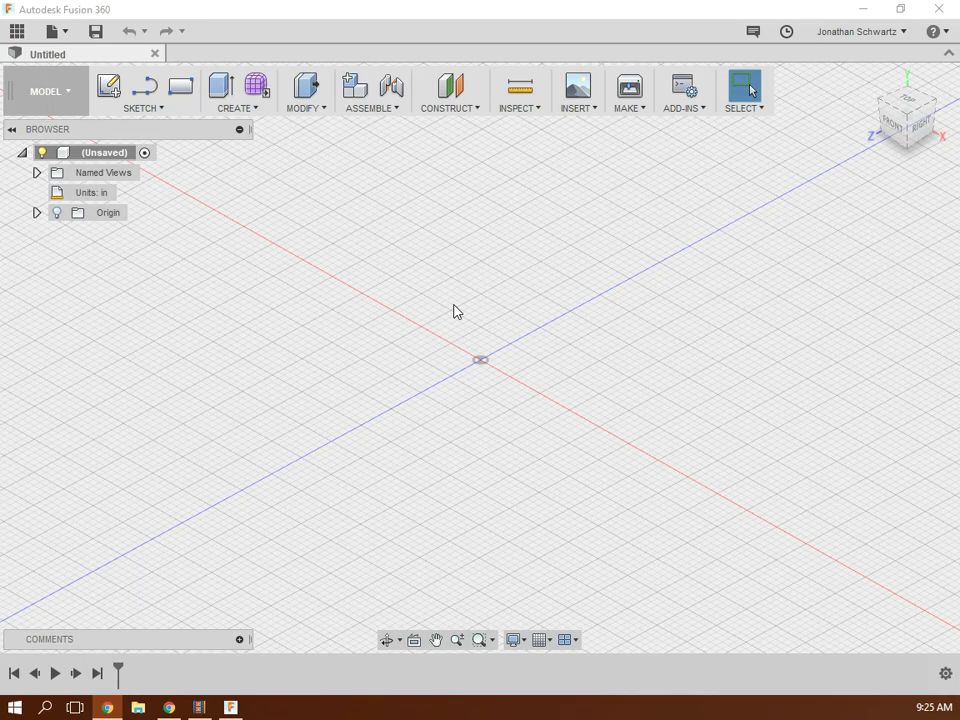
On the XY plane, draw a center rectangle at the origin, 2 in high and 4.25 in wide.
click(108, 86)
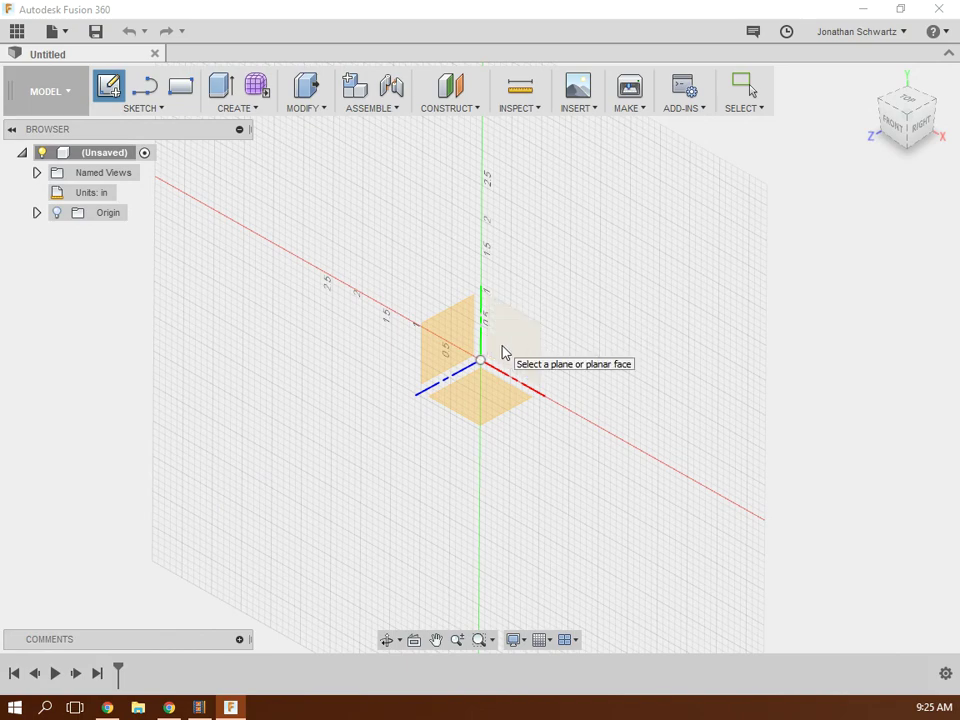
click(504, 352)
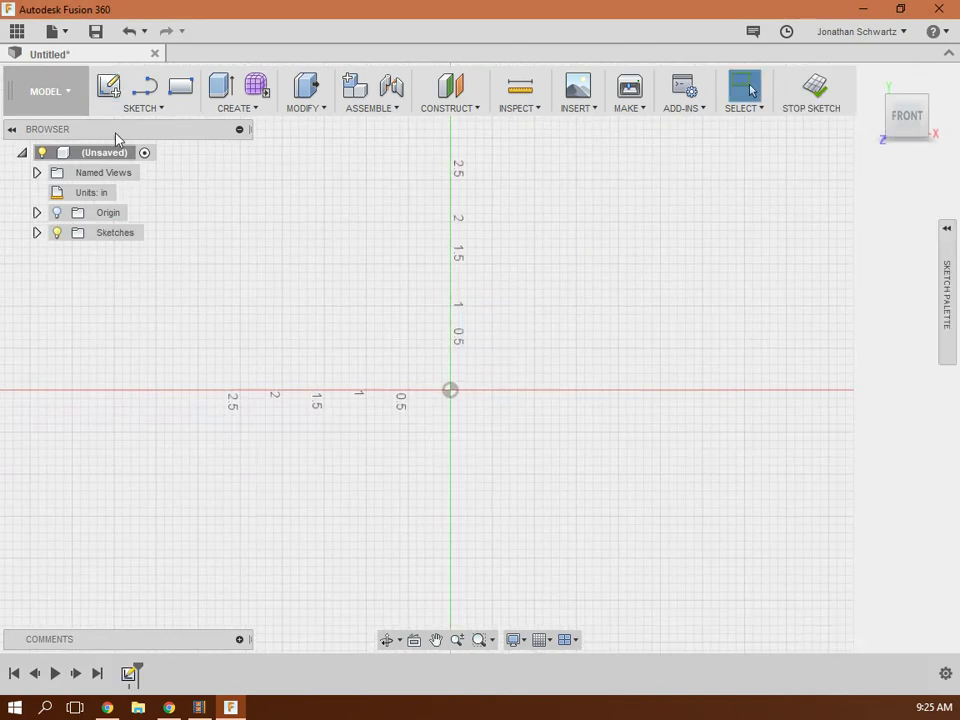
click(138, 108)
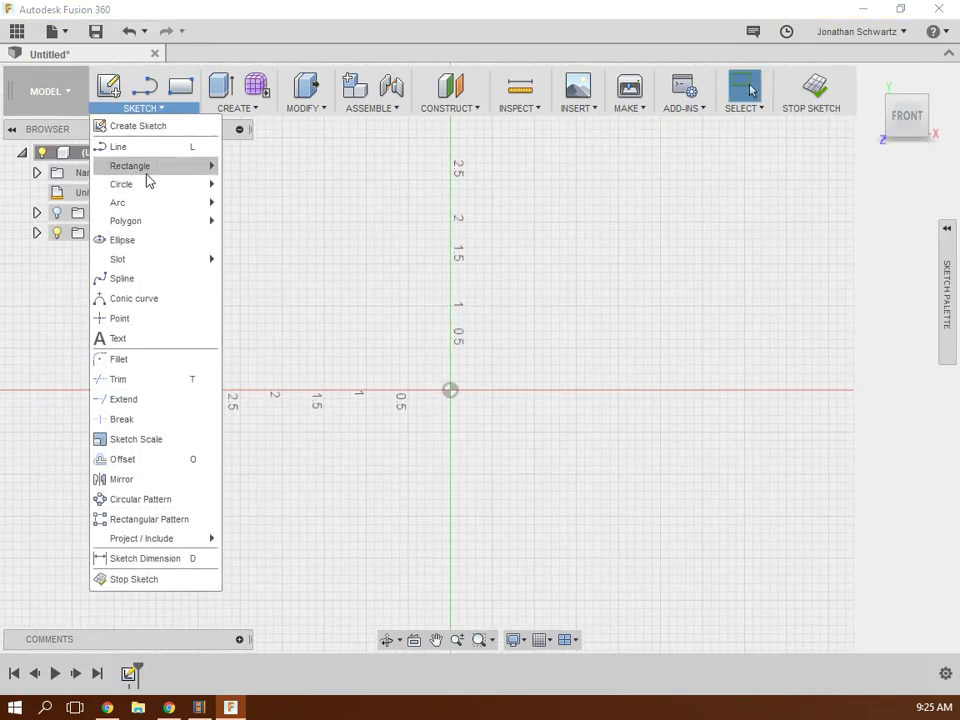
mouse_move(148, 170)
click(280, 209)
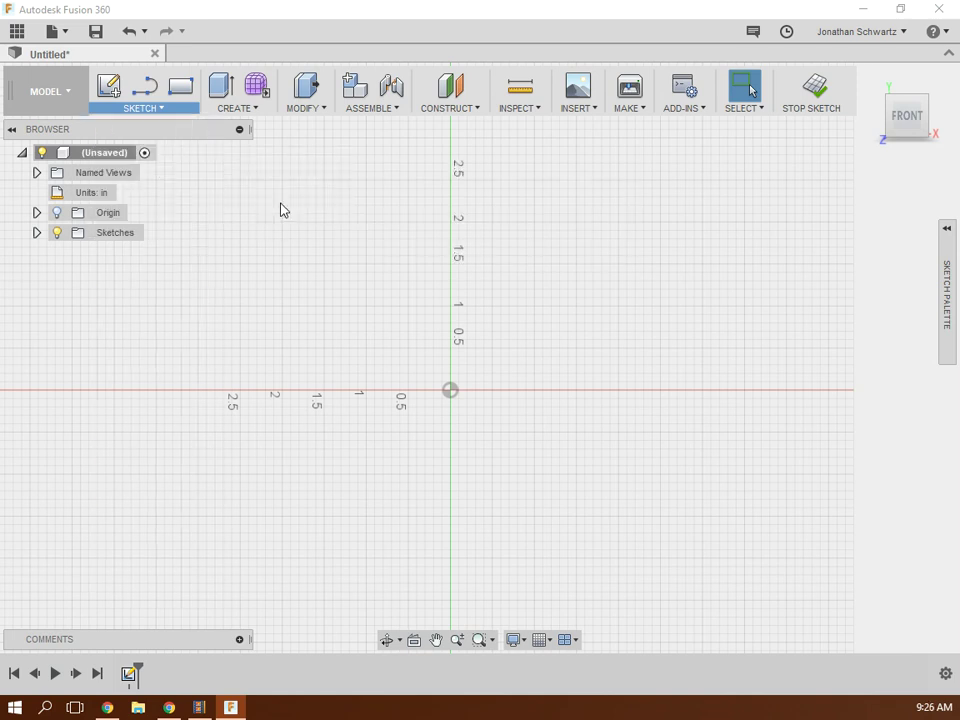
click(450, 390)
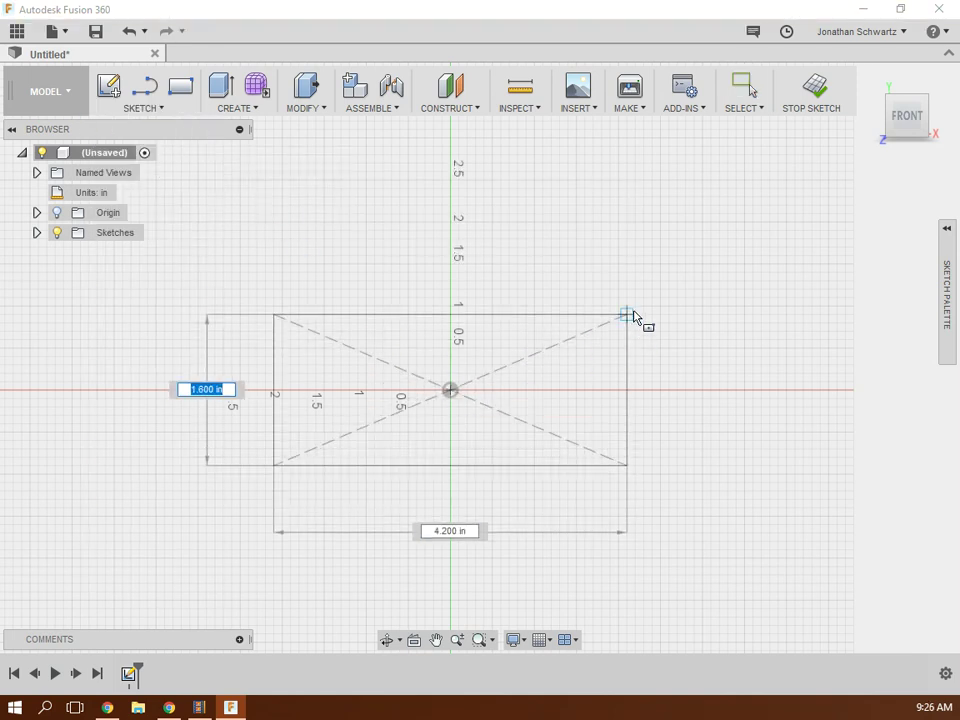
text(2)
key(Tab)
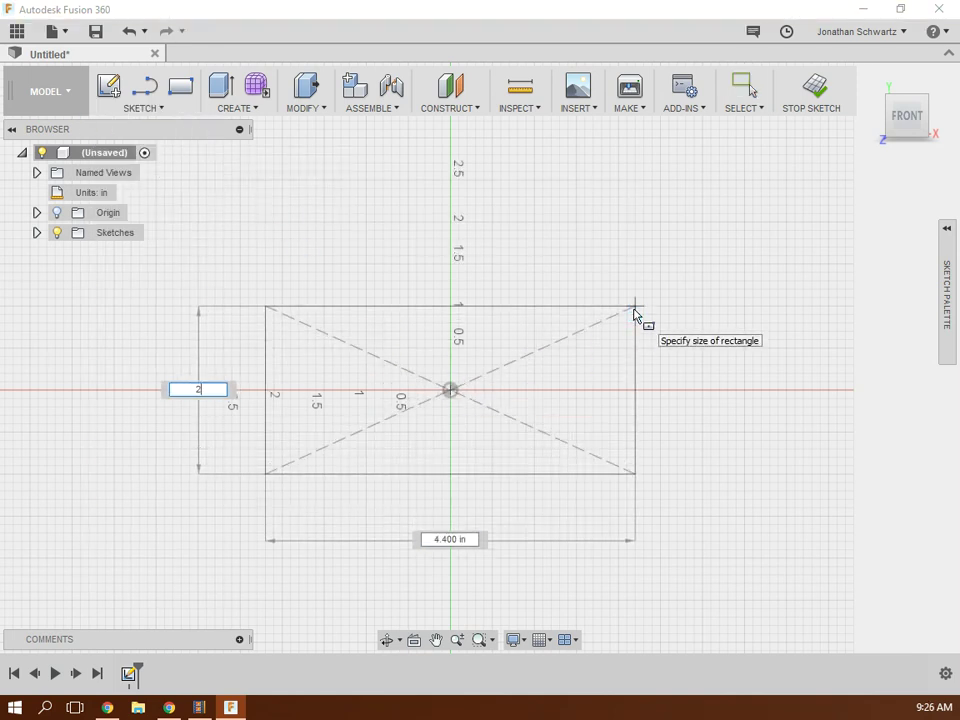
text(4)
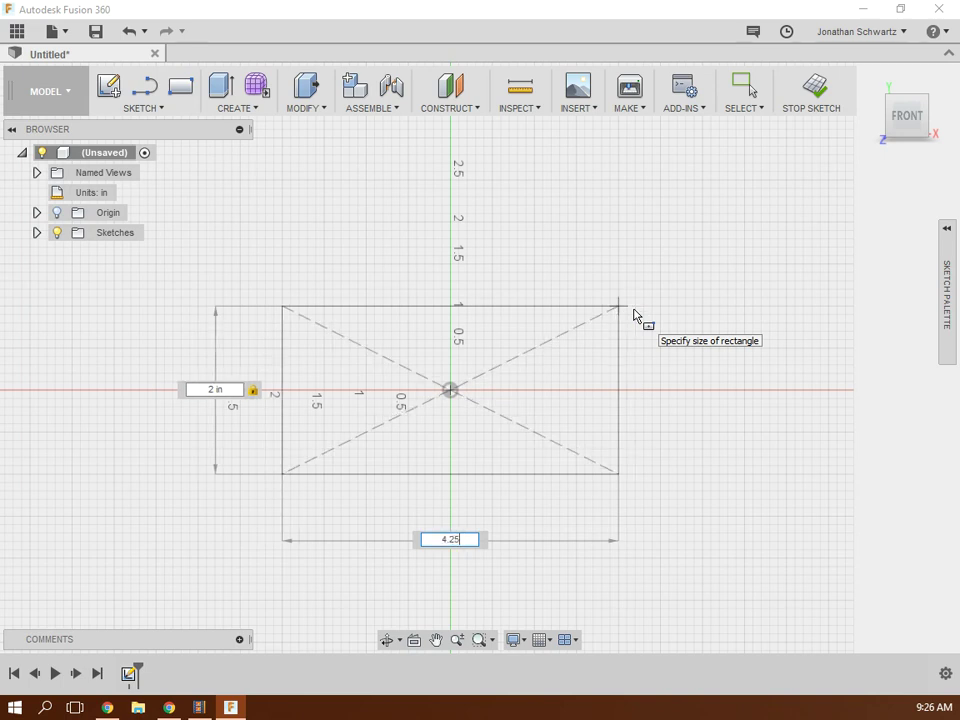
text(.25)
key(Return)
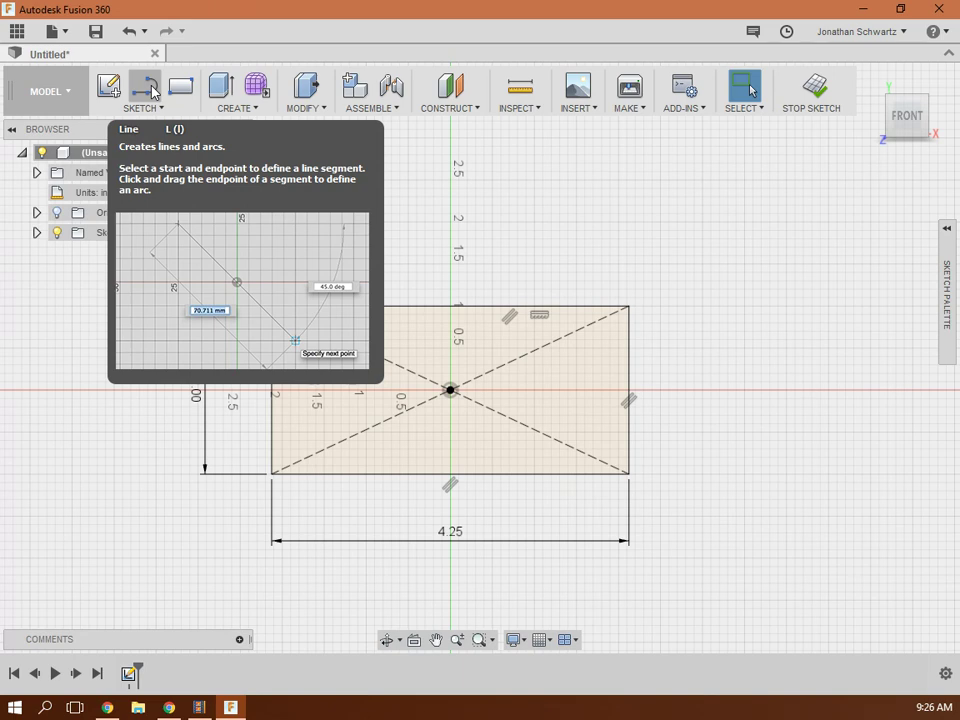
Draw a 0.75 in line along the top edge from the rectangle's top-left corner.
click(150, 90)
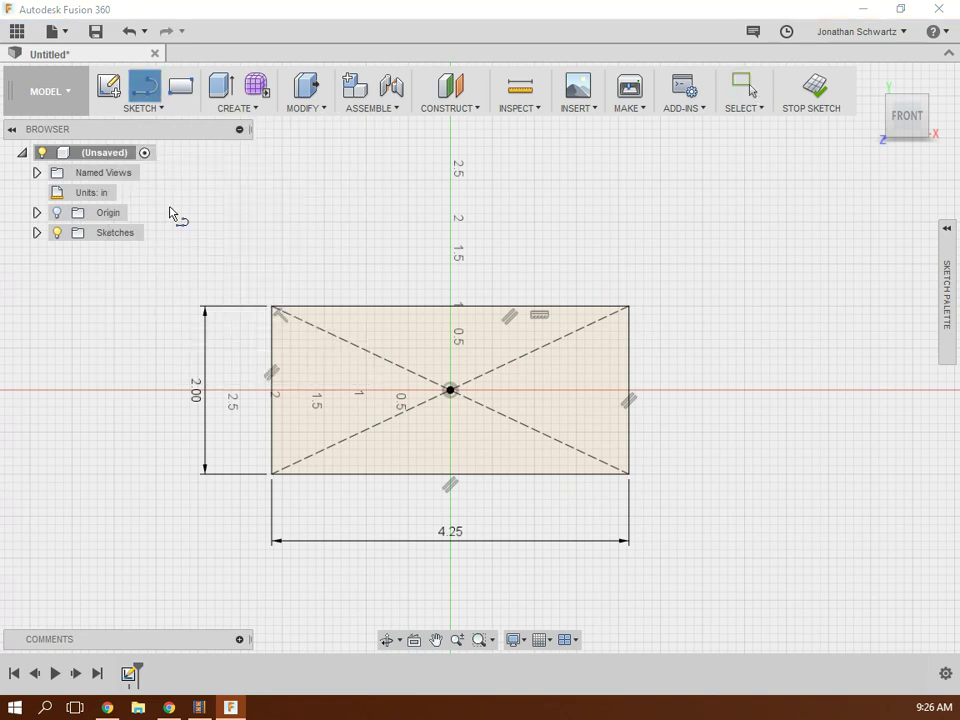
click(272, 306)
key(BackSpace)
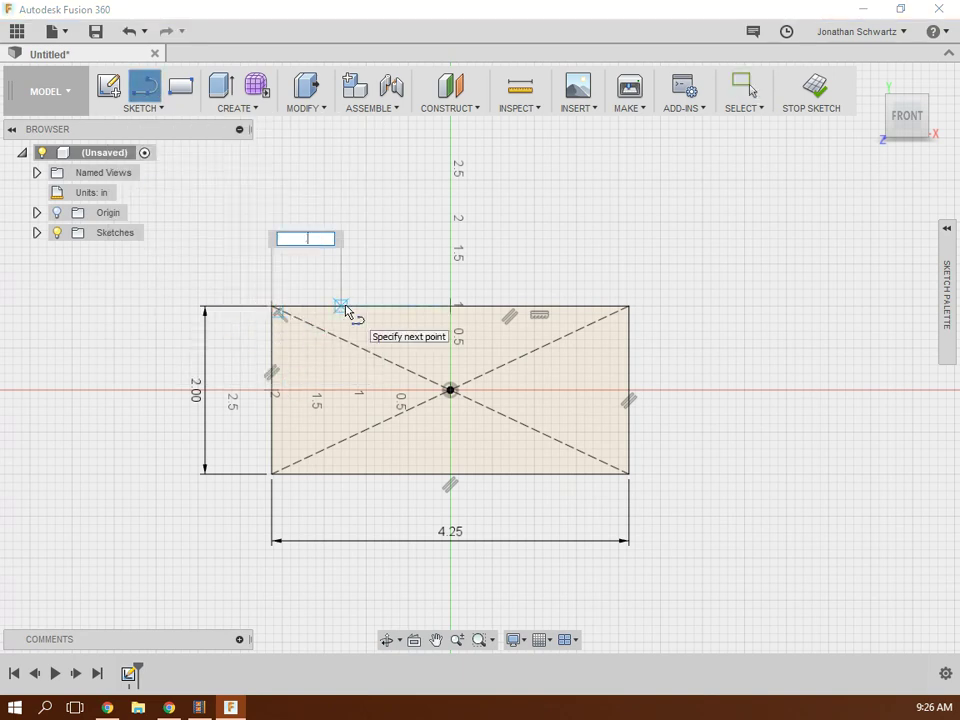
text(.75)
key(Tab)
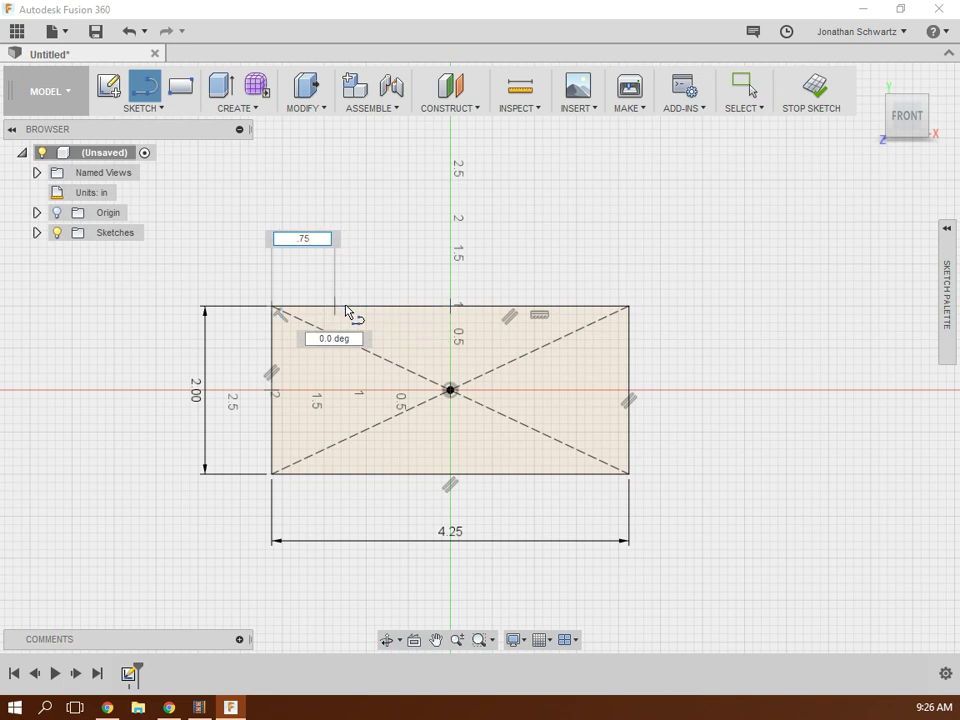
key(Return)
key(Escape)
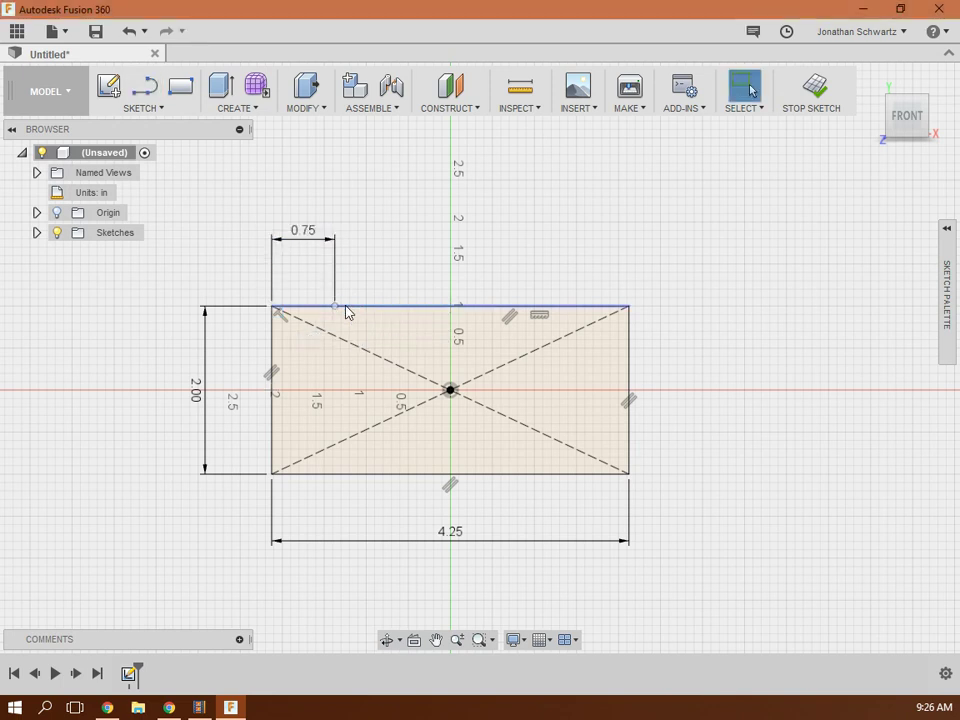
Draw a 1 by 1 in two-point rectangle starting at the end of the 0.75 line.
click(191, 103)
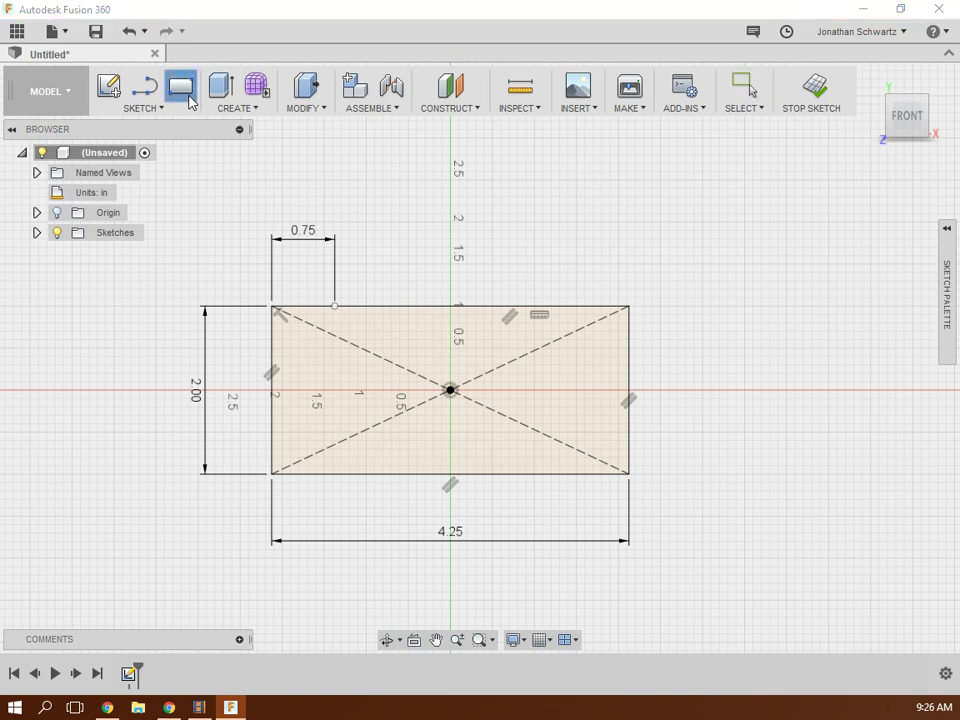
click(335, 307)
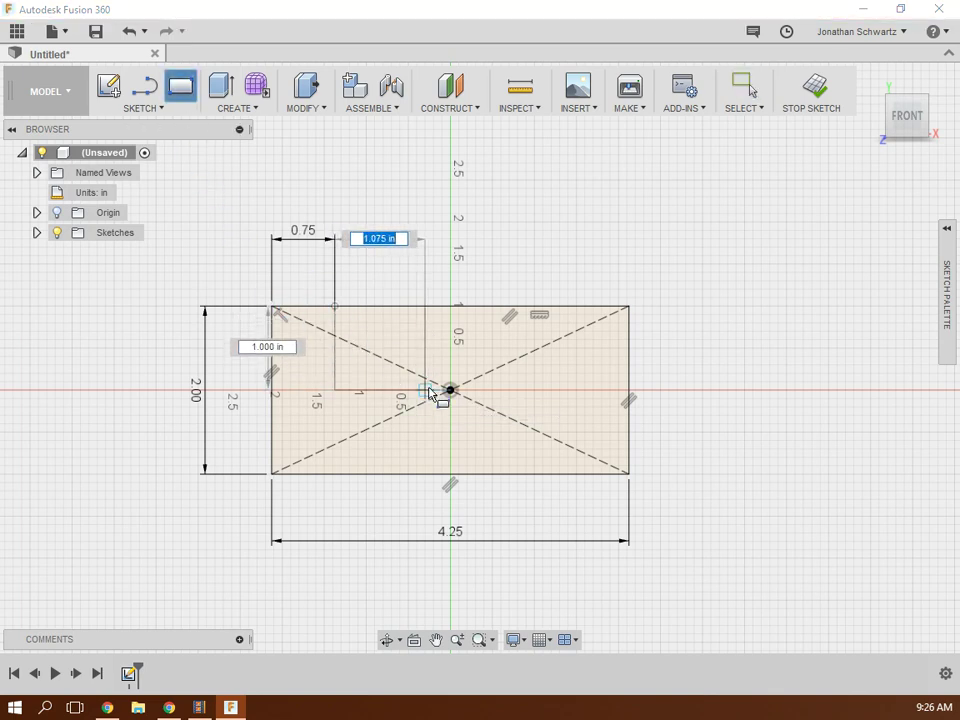
text(1)
key(Tab)
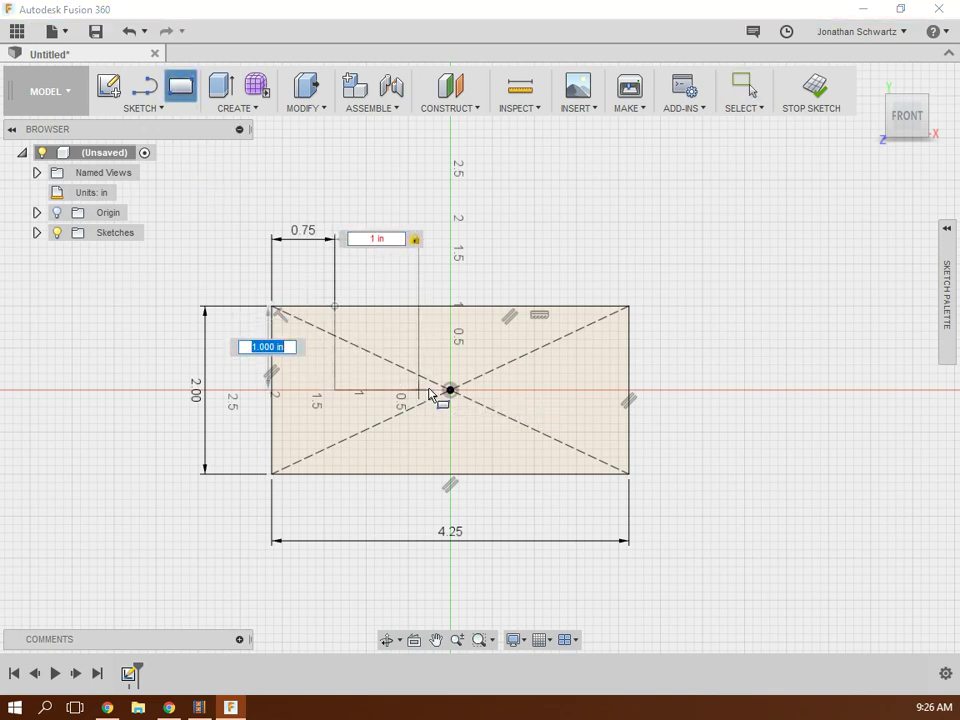
text(1)
key(Return)
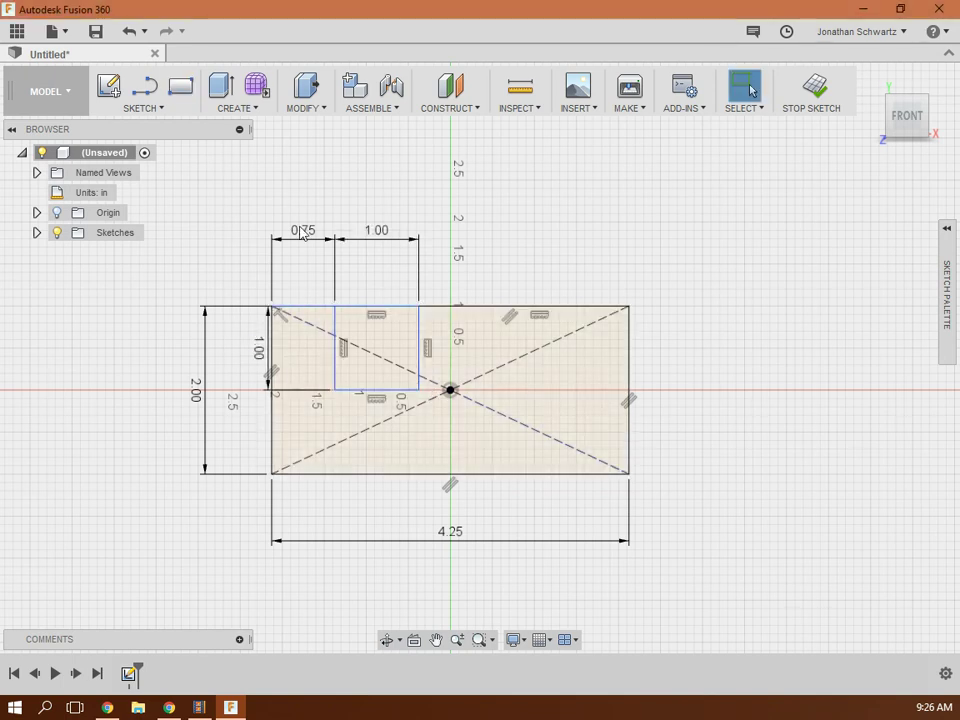
click(146, 90)
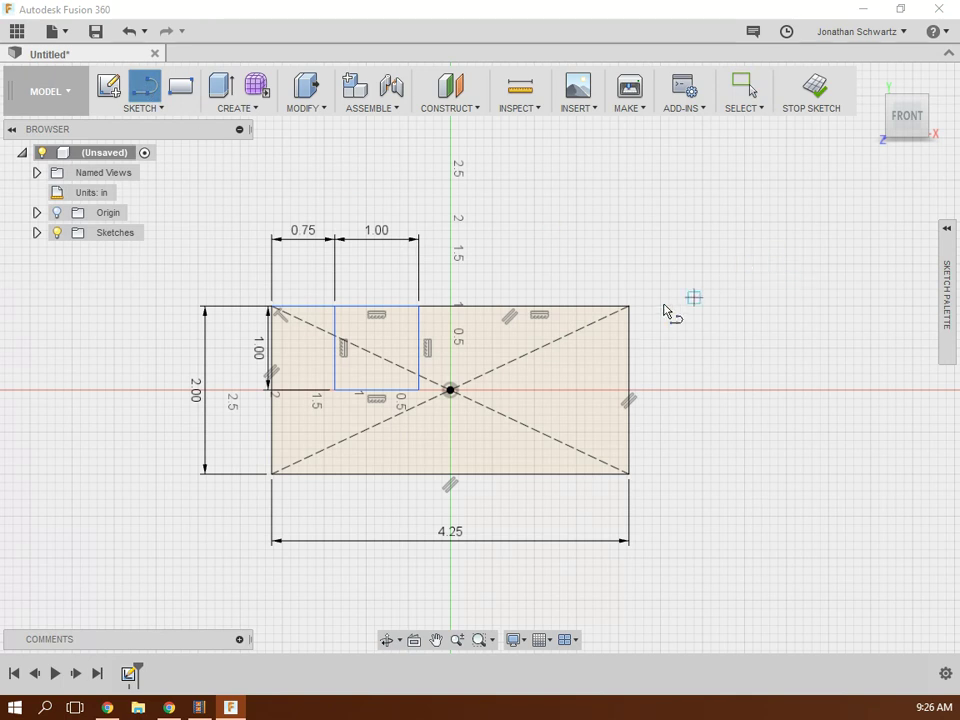
Draw a 0.75 in line along the top edge from the rectangle's top-right corner.
click(628, 306)
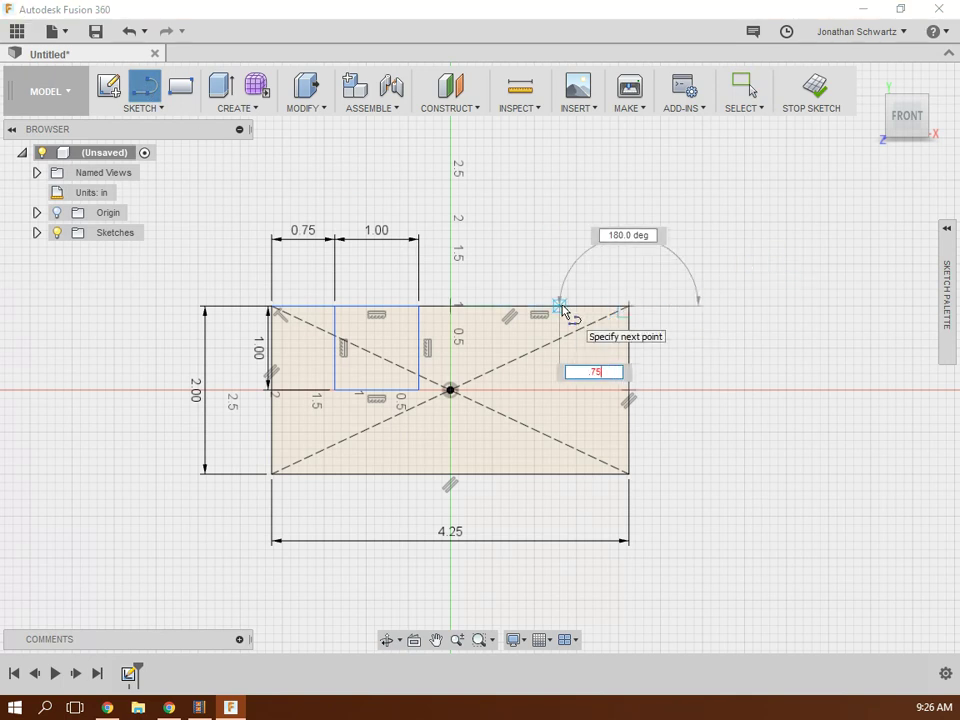
text(.75)
key(Return)
click(750, 90)
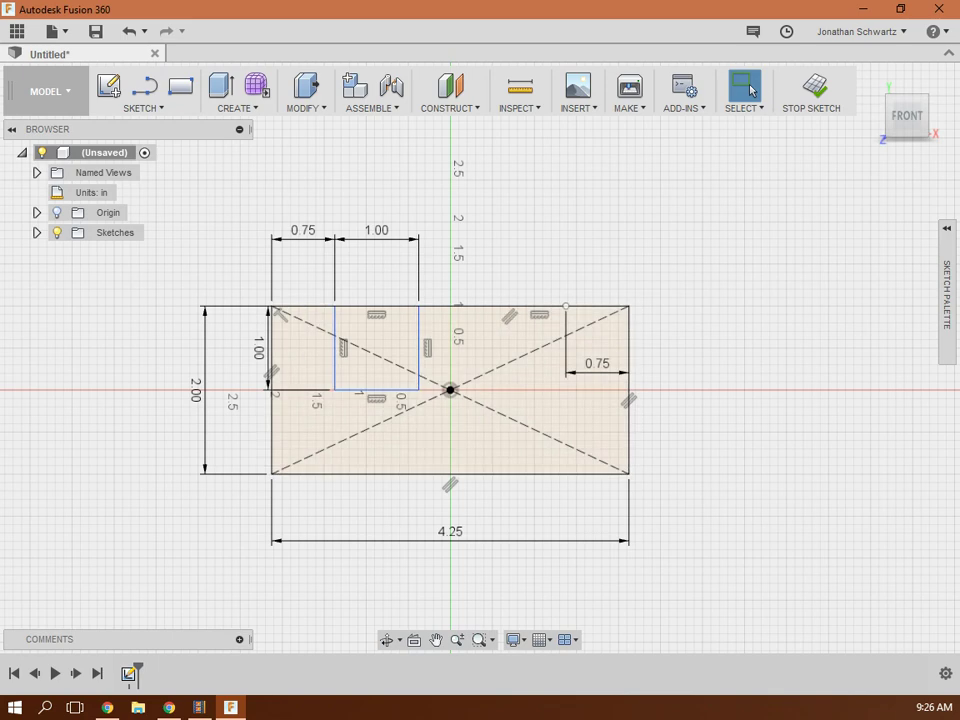
Draw a second 1 by 1 in two-point rectangle from that line's end.
click(181, 86)
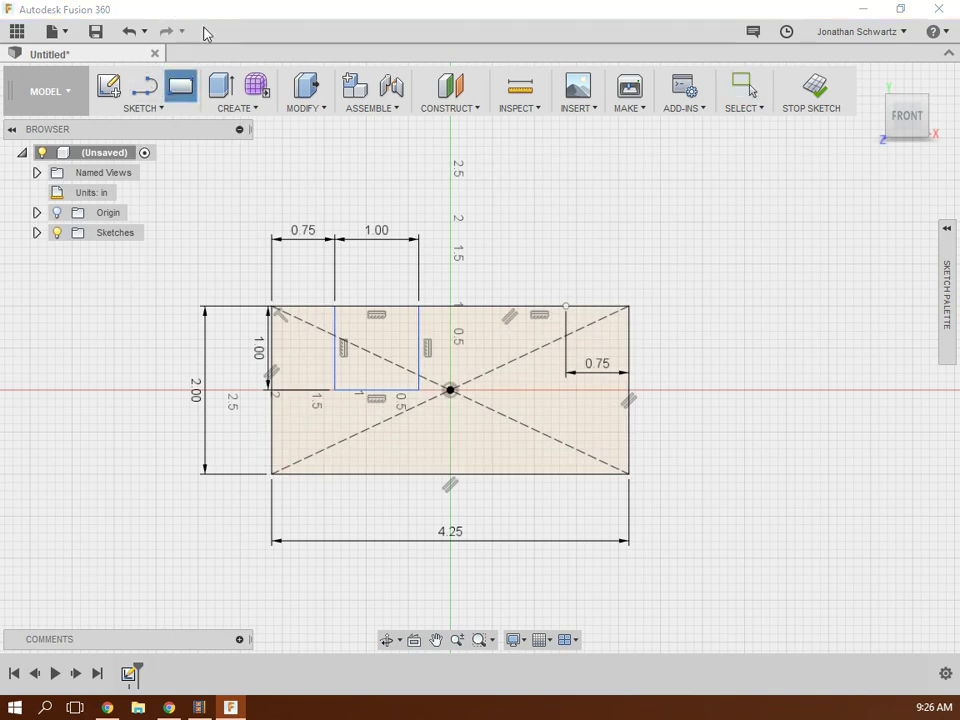
click(565, 306)
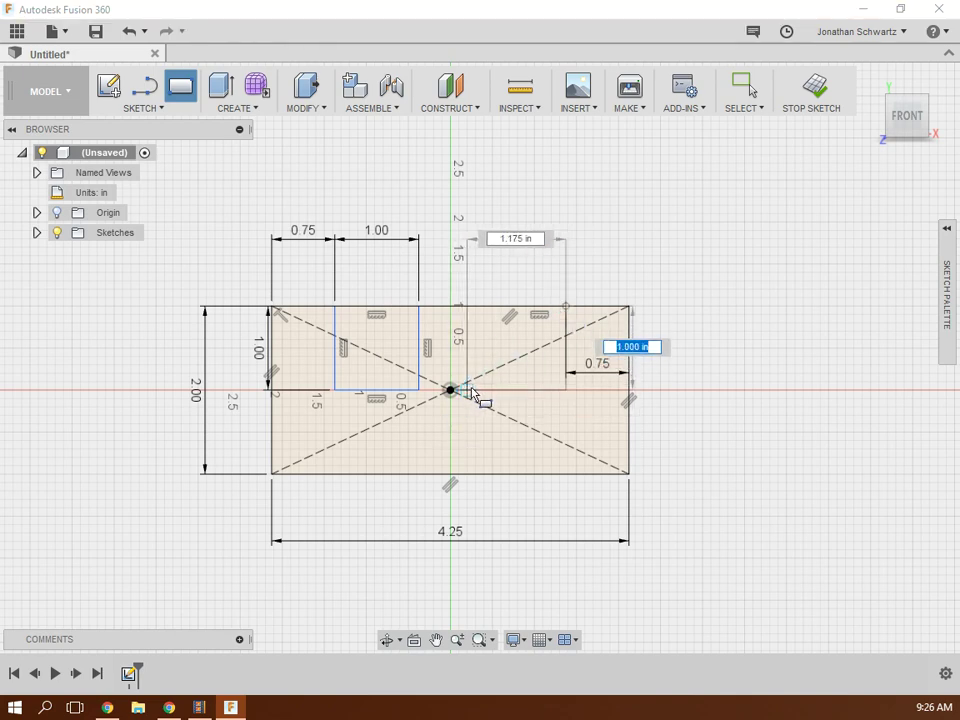
text(1)
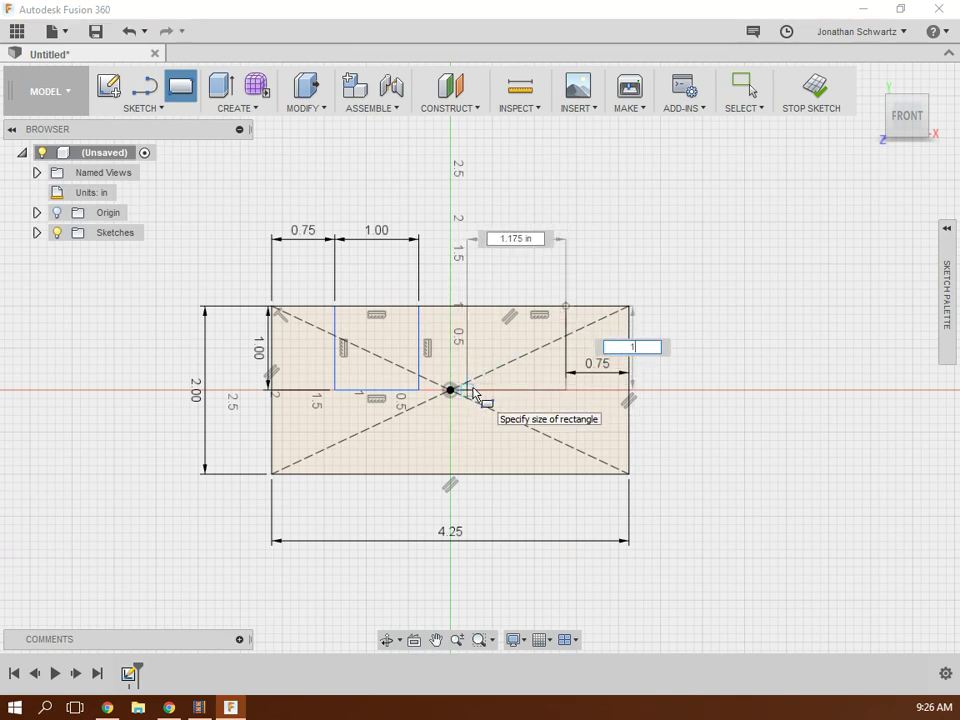
key(Tab)
text(1)
key(Return)
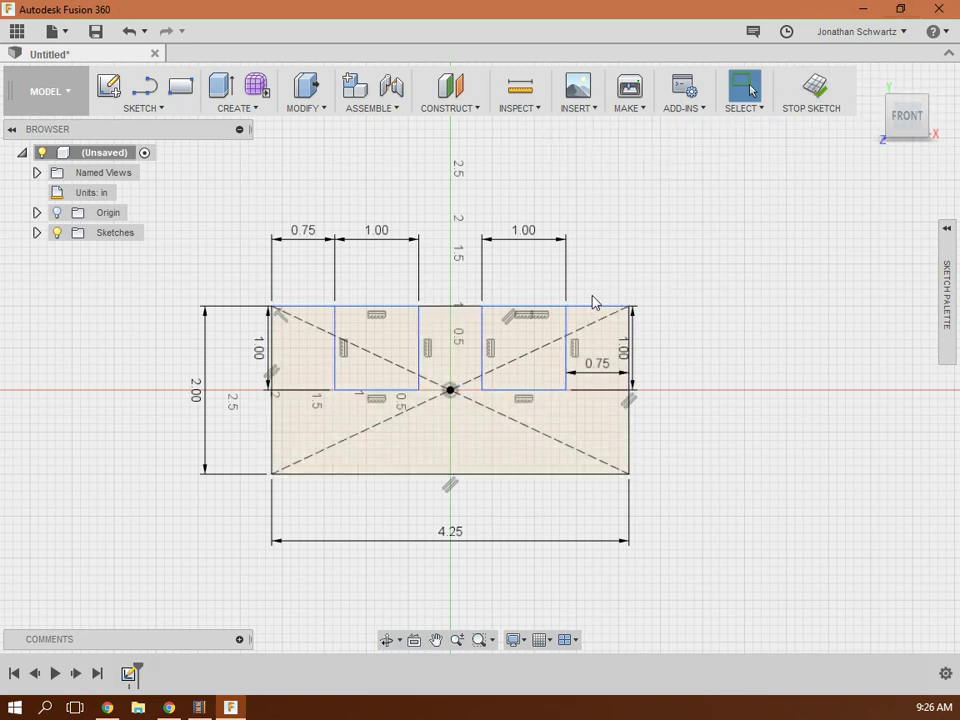
scroll(446, 405, down, 1)
scroll(446, 407, up, 1)
scroll(446, 407, up, 1)
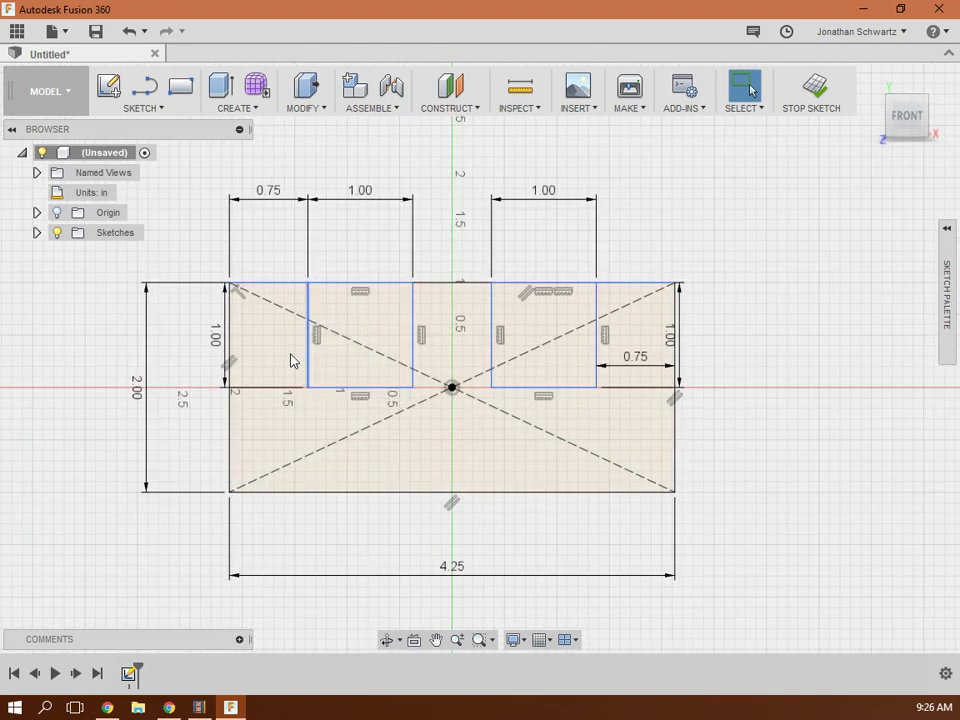
Select the notched outer profile, stop the sketch, and orbit to a front-right view.
click(257, 364)
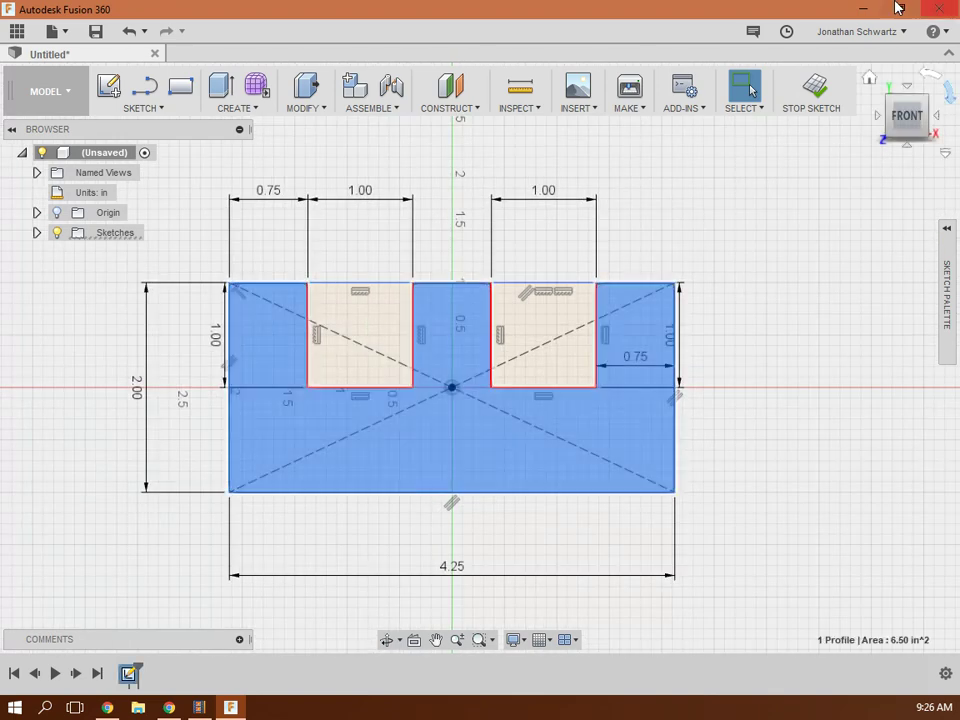
click(811, 90)
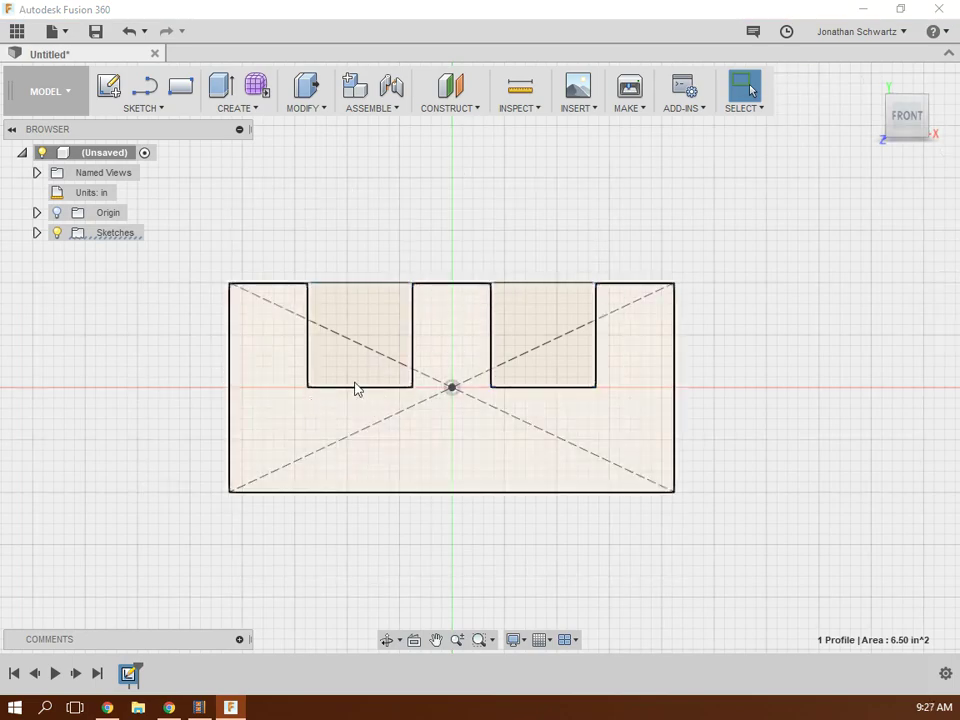
click(869, 79)
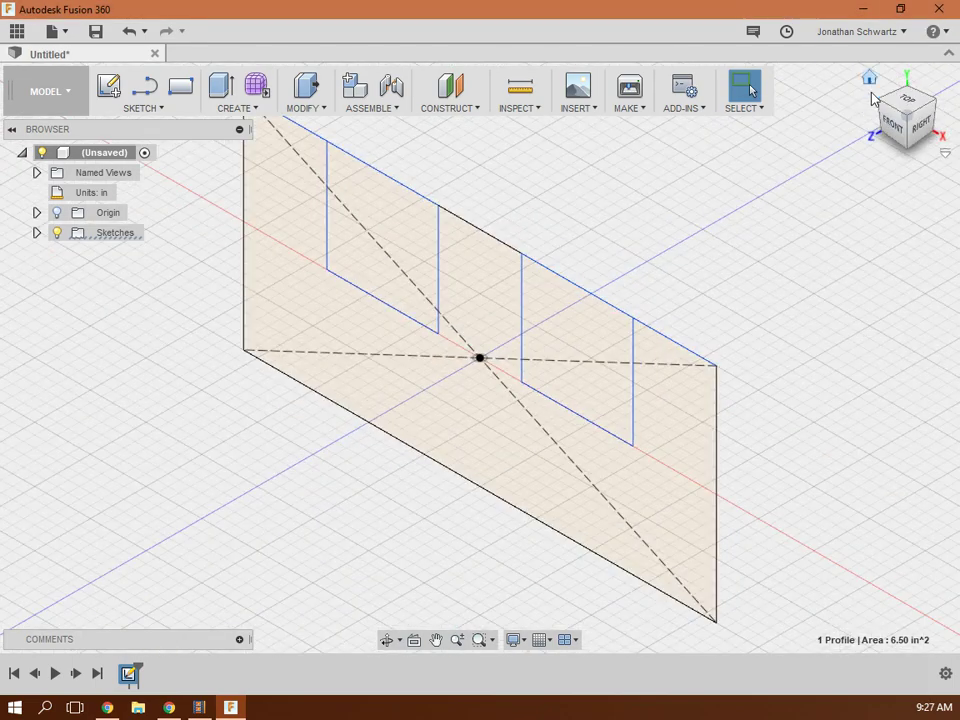
mouse_move(872, 97)
shift+middle_down()
mouse_move(917, 176)
mouse_move(752, 90)
shift+middle_up()
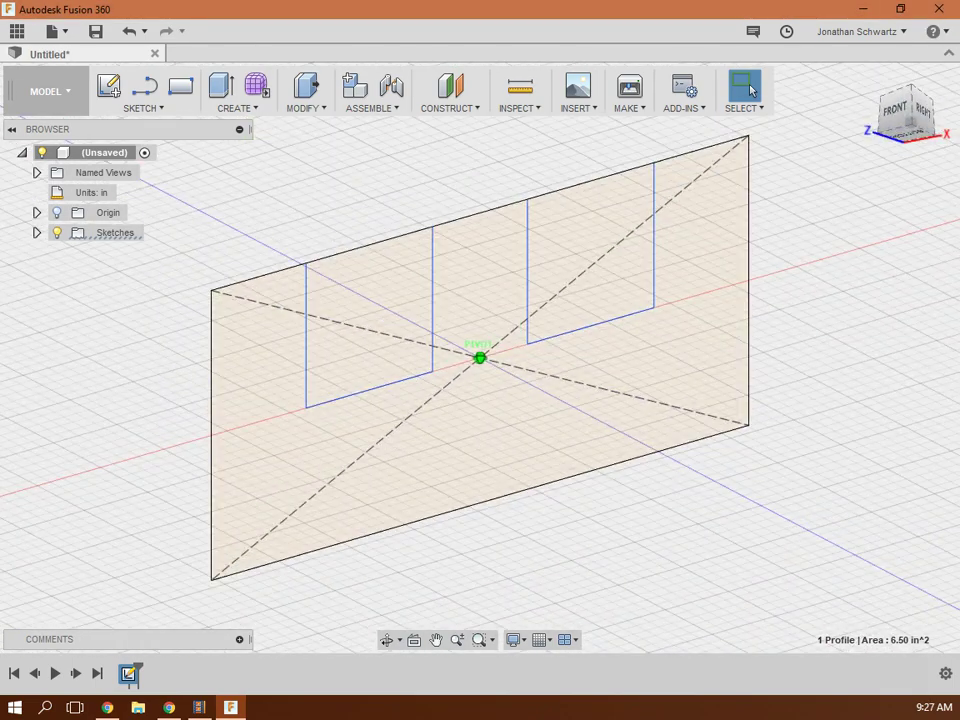
click(213, 85)
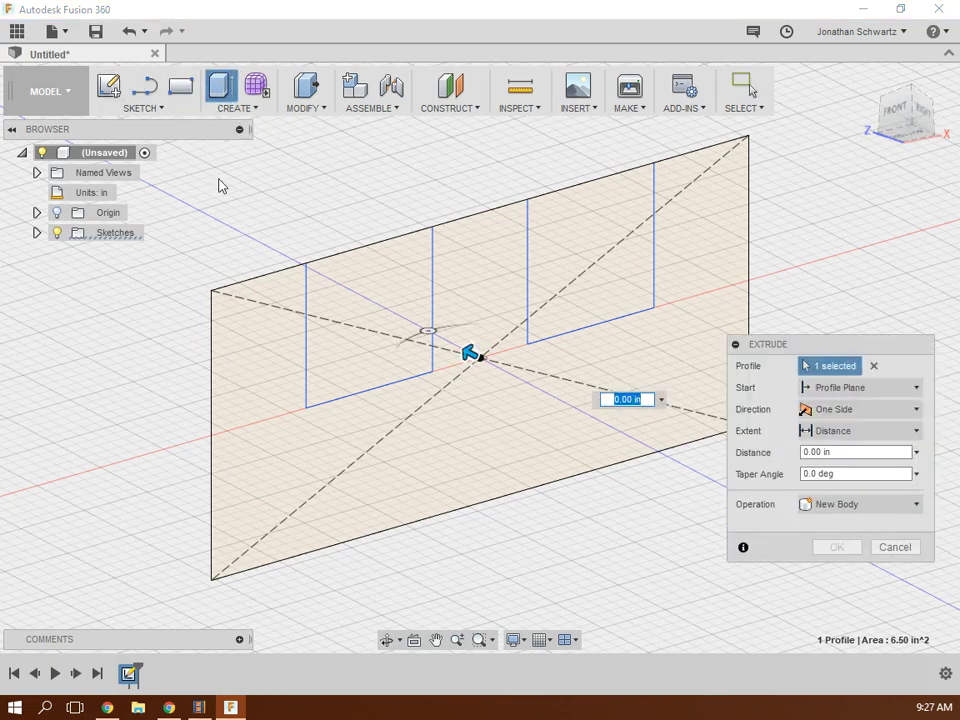
Extrude the outer and inner profiles 0.75 in into a solid notched block.
click(310, 437)
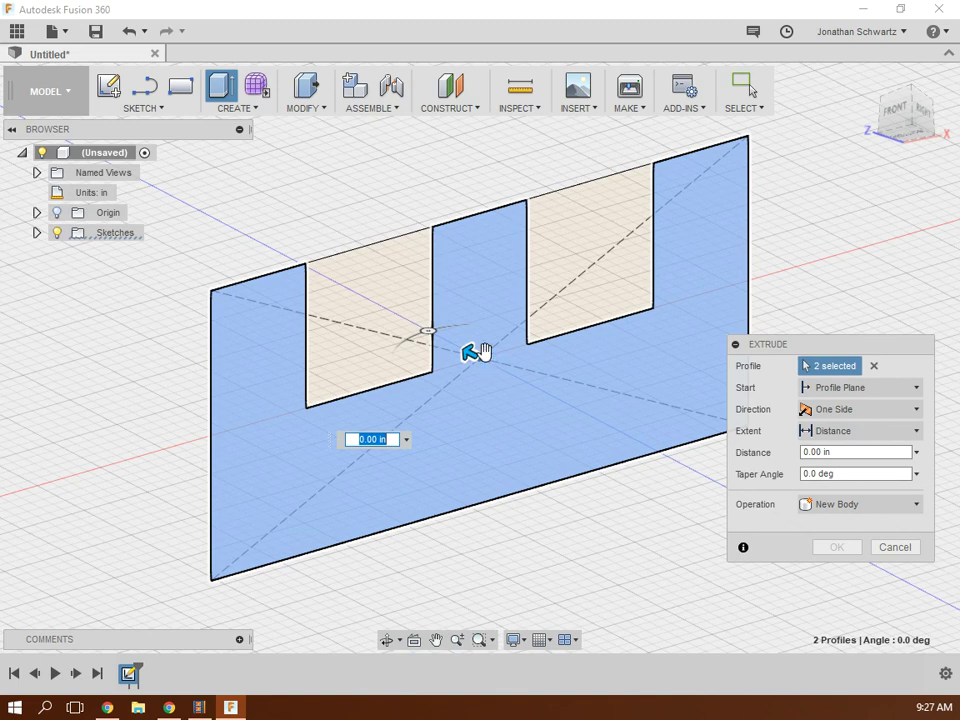
drag(478, 350, 427, 322)
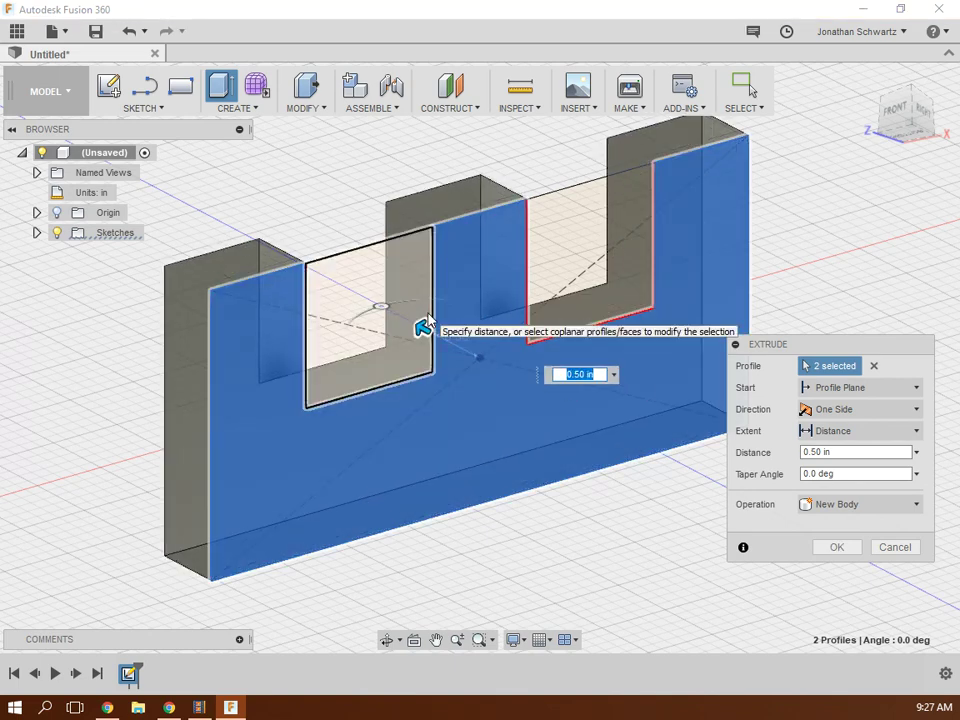
key(BackSpace)
text(.75)
key(Return)
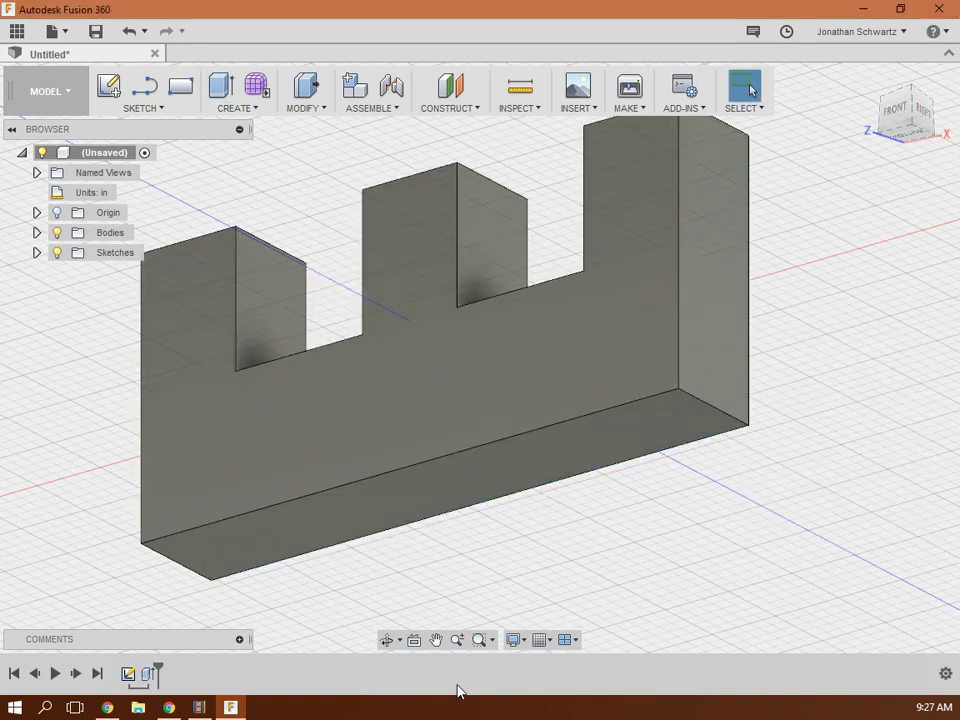
Turn off the Layout Grid and switch to a ViewCube corner view.
click(550, 640)
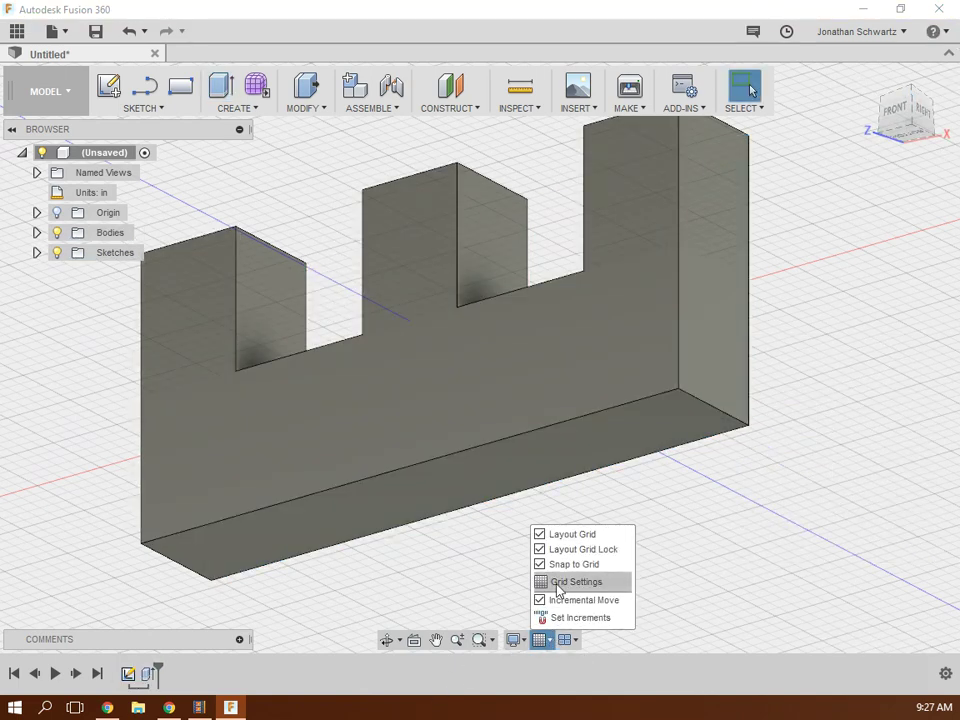
click(540, 534)
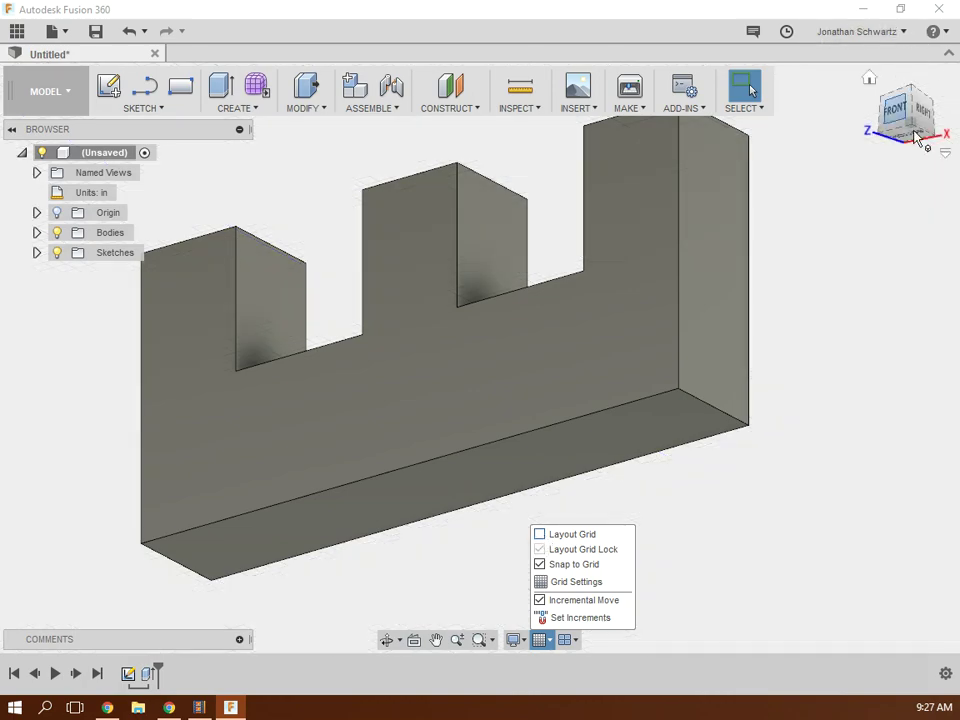
click(911, 124)
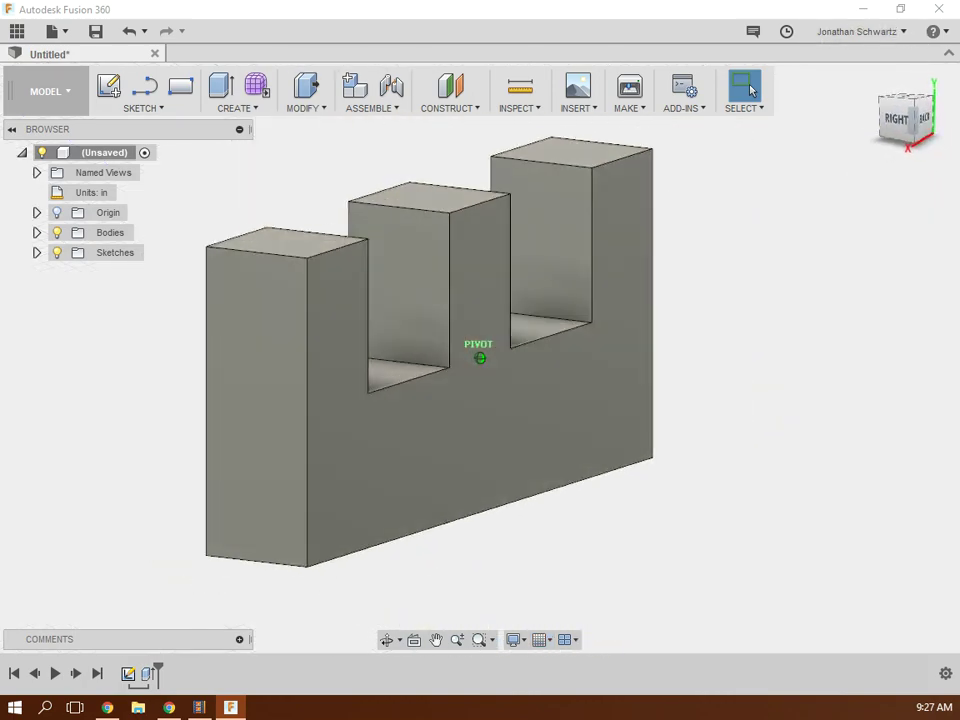
click(113, 87)
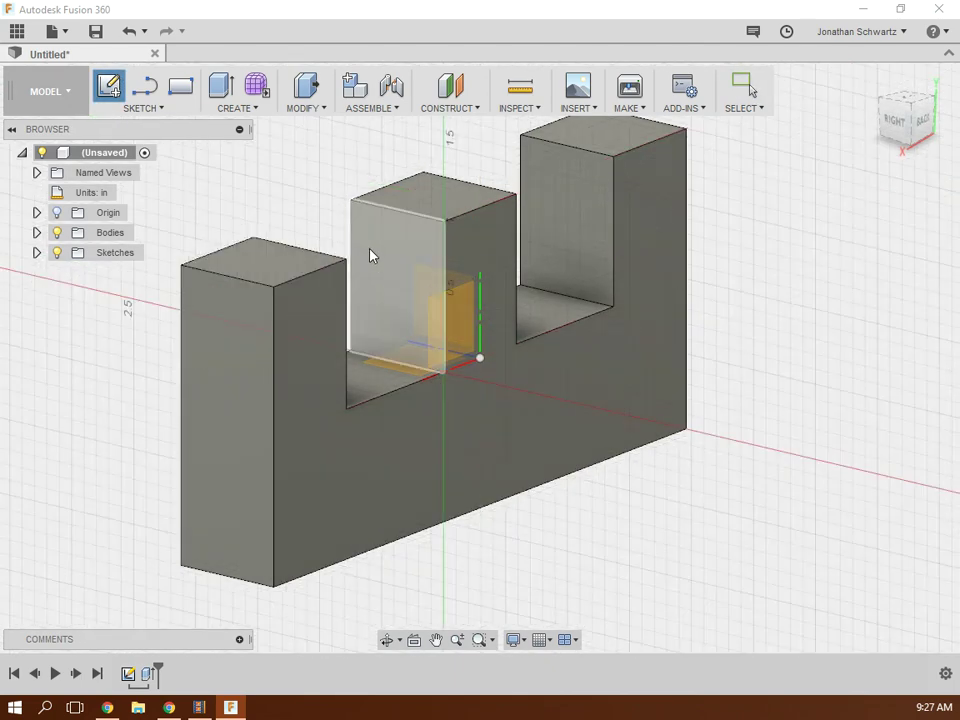
On the middle upright's side face, draw a 0.5 in line down from its top edge.
click(370, 255)
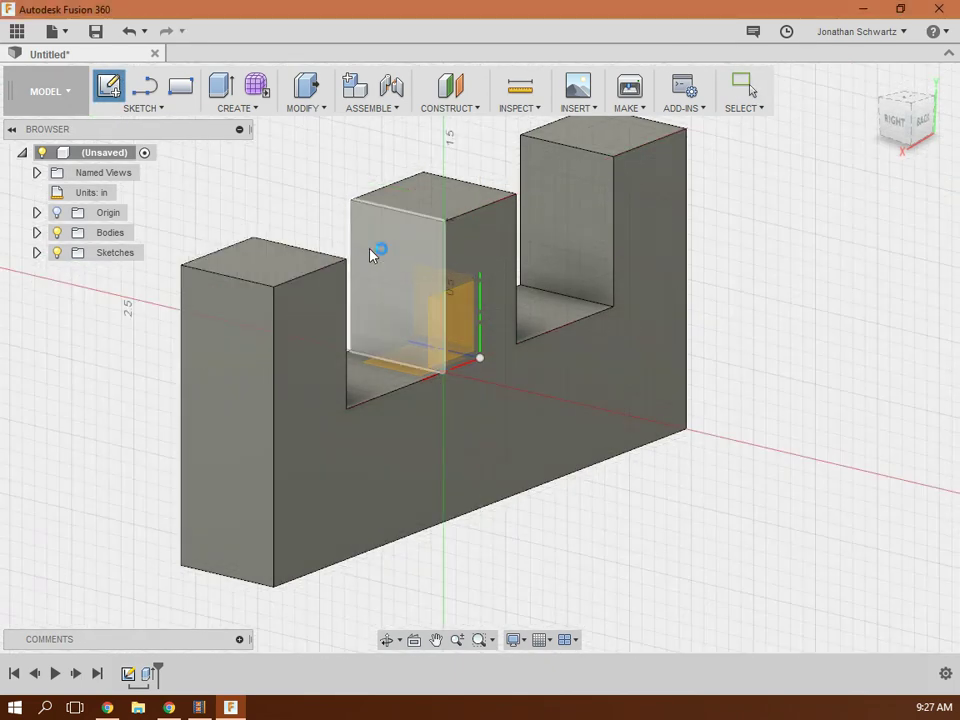
click(152, 107)
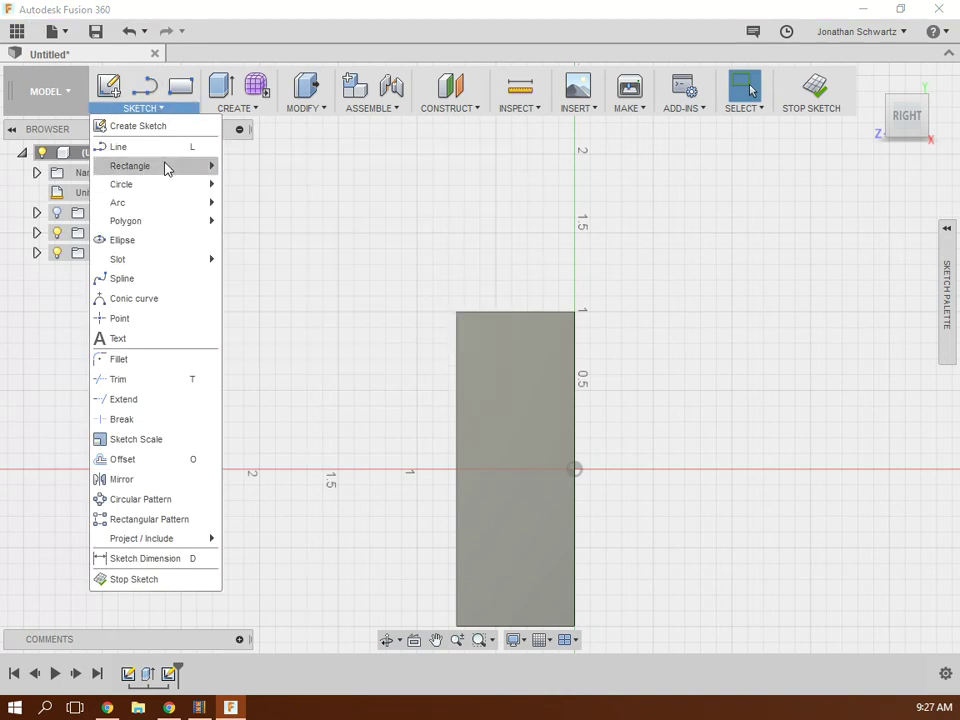
click(172, 146)
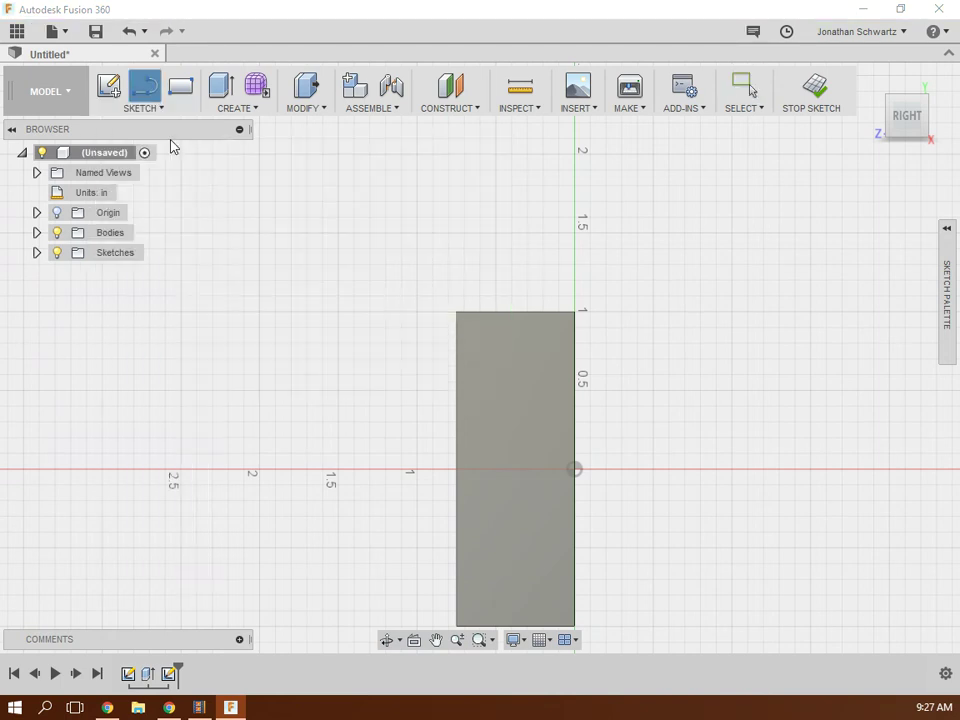
click(515, 312)
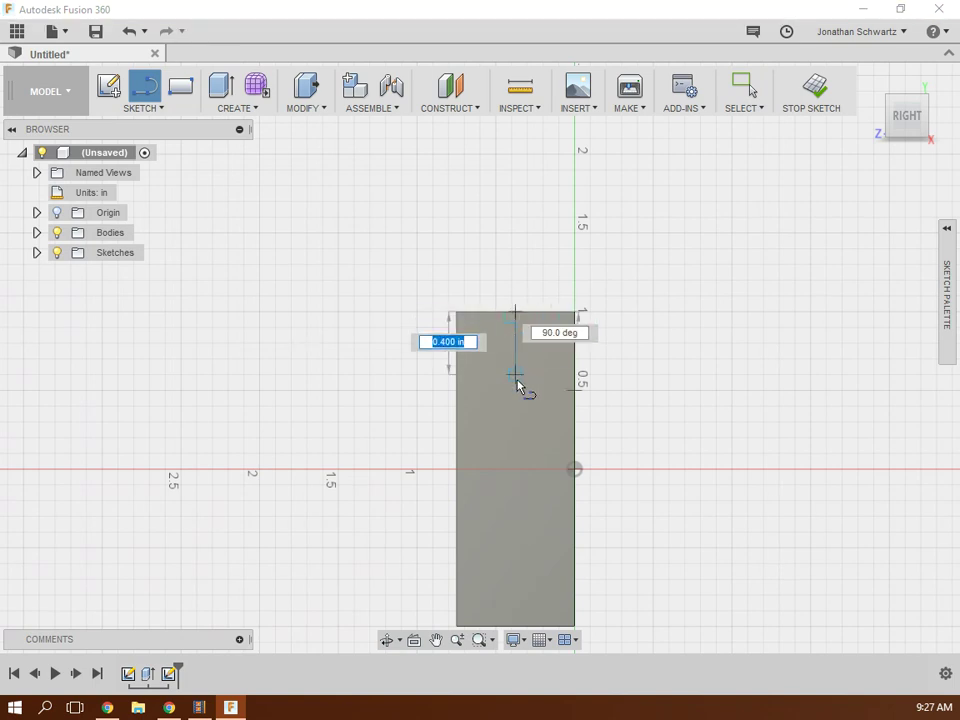
key(BackSpace)
text(.5)
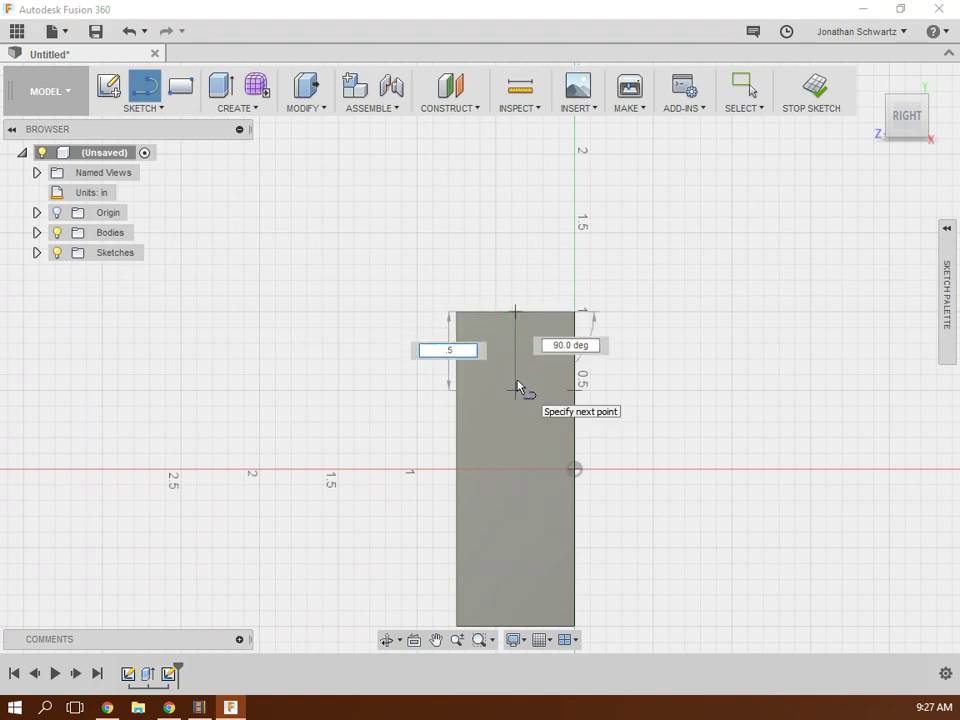
key(Return)
key(Escape)
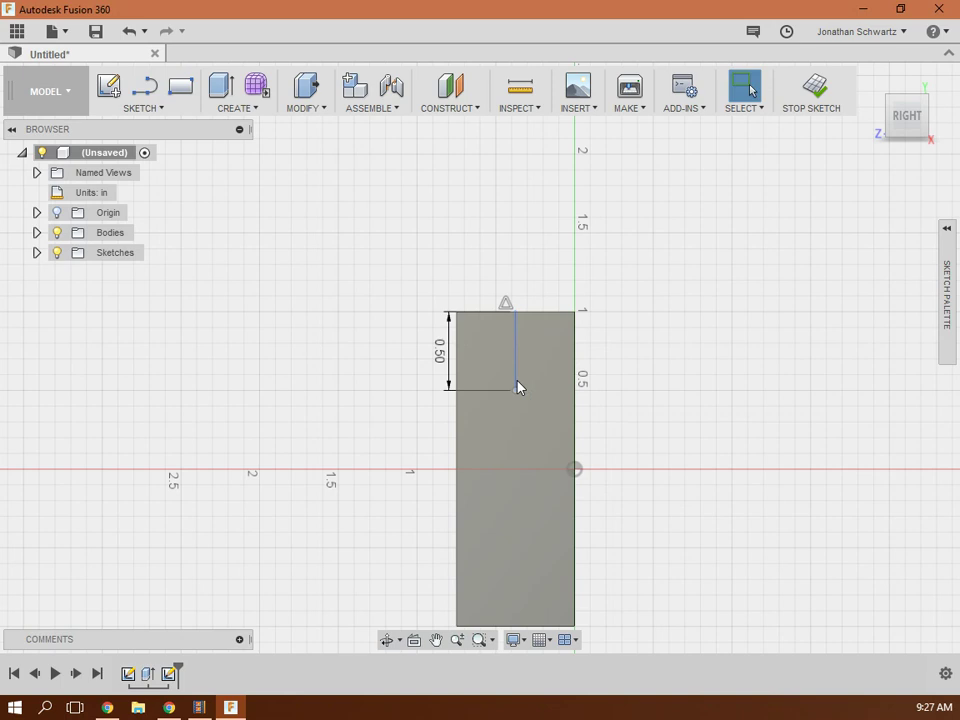
Draw a 0.4 cm center-diameter circle at the line's end and stop the sketch.
click(152, 108)
mouse_move(179, 188)
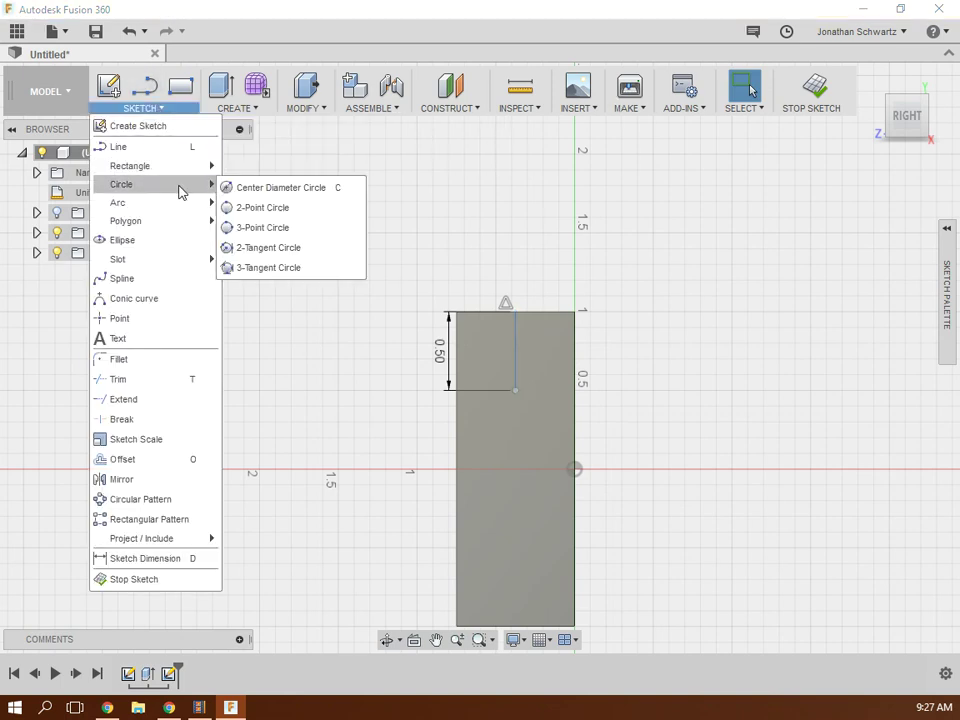
click(274, 187)
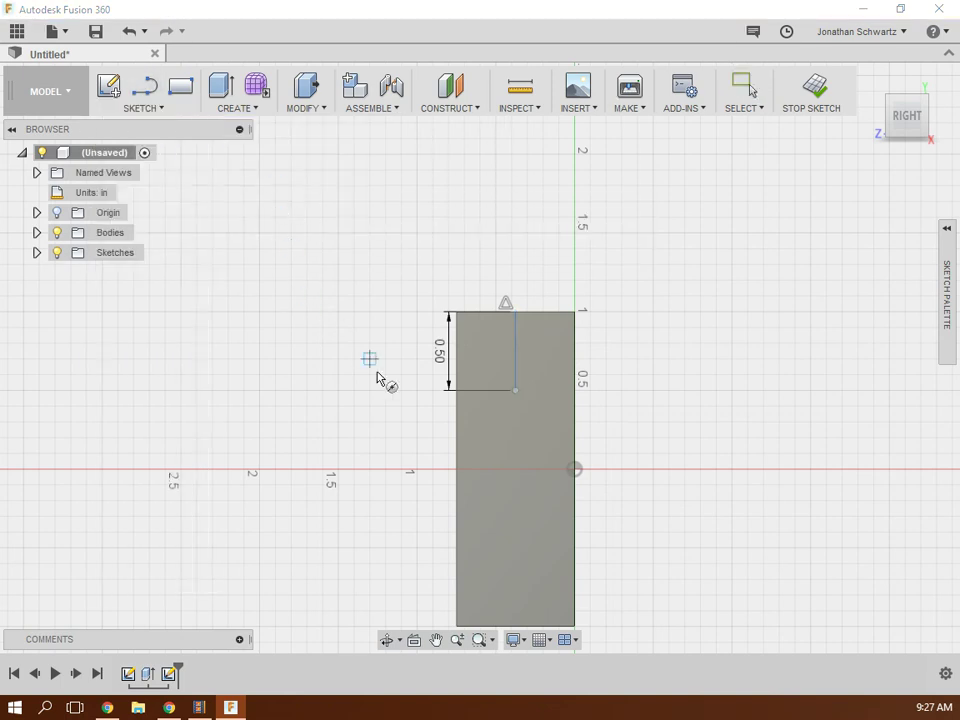
click(515, 391)
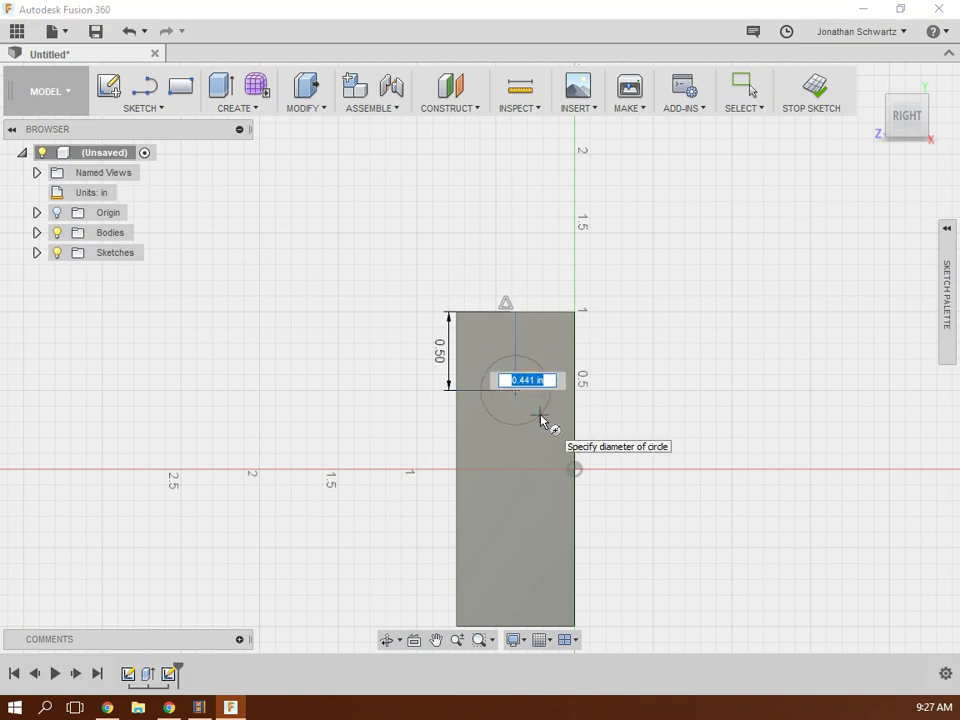
key(BackSpace)
text(4 cm)
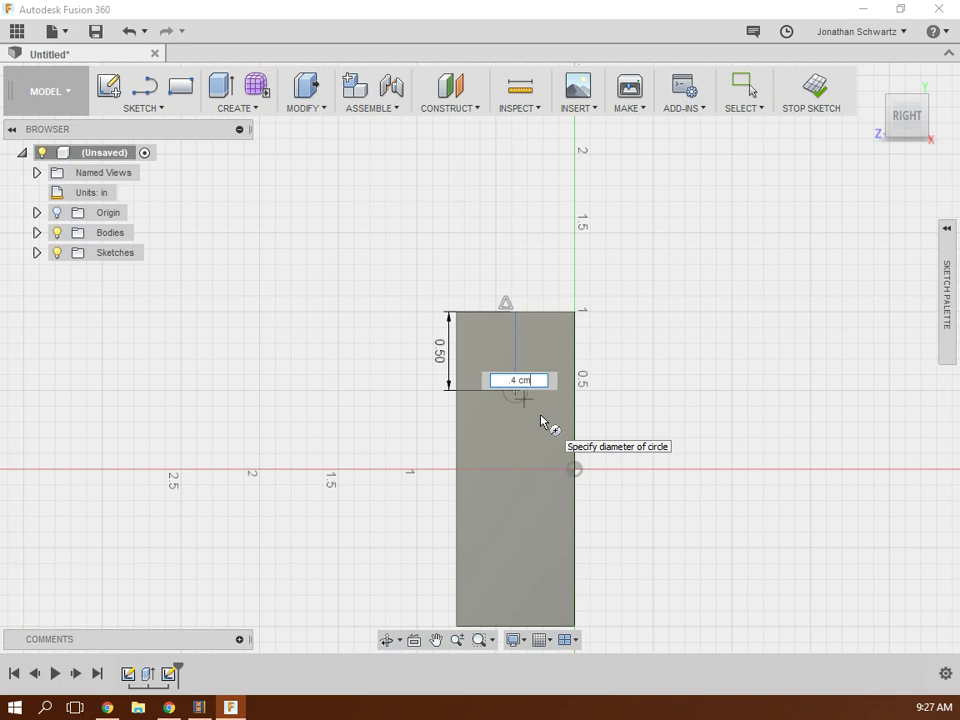
key(Return)
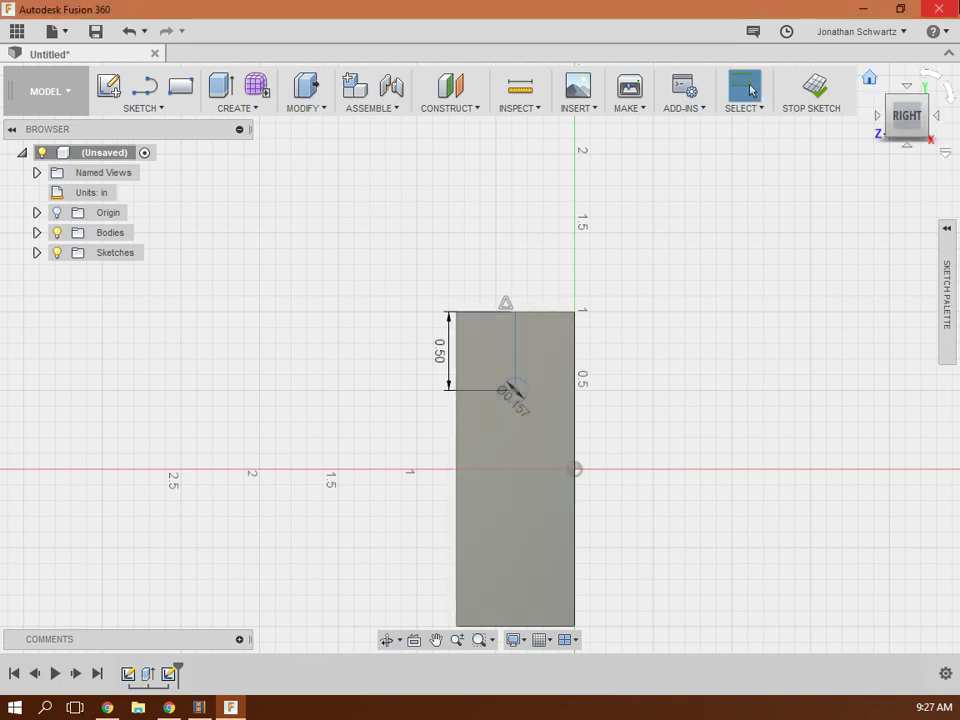
click(810, 88)
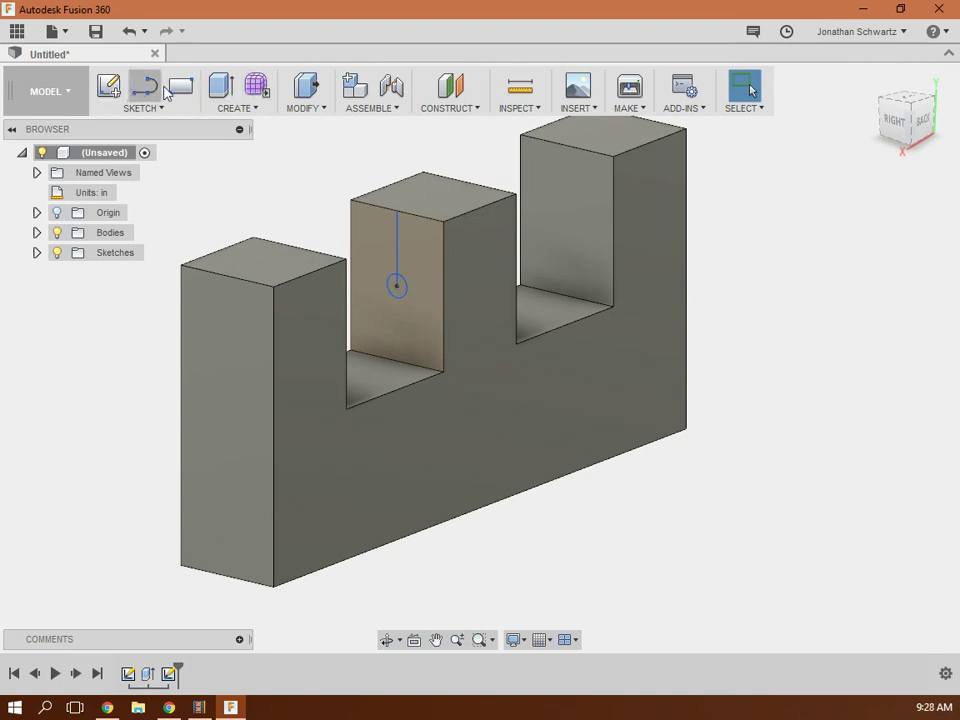
Extrude the 0.4 cm circle into the middle upright as a Cut, forming the hole.
click(220, 88)
scroll(404, 283, up, 4)
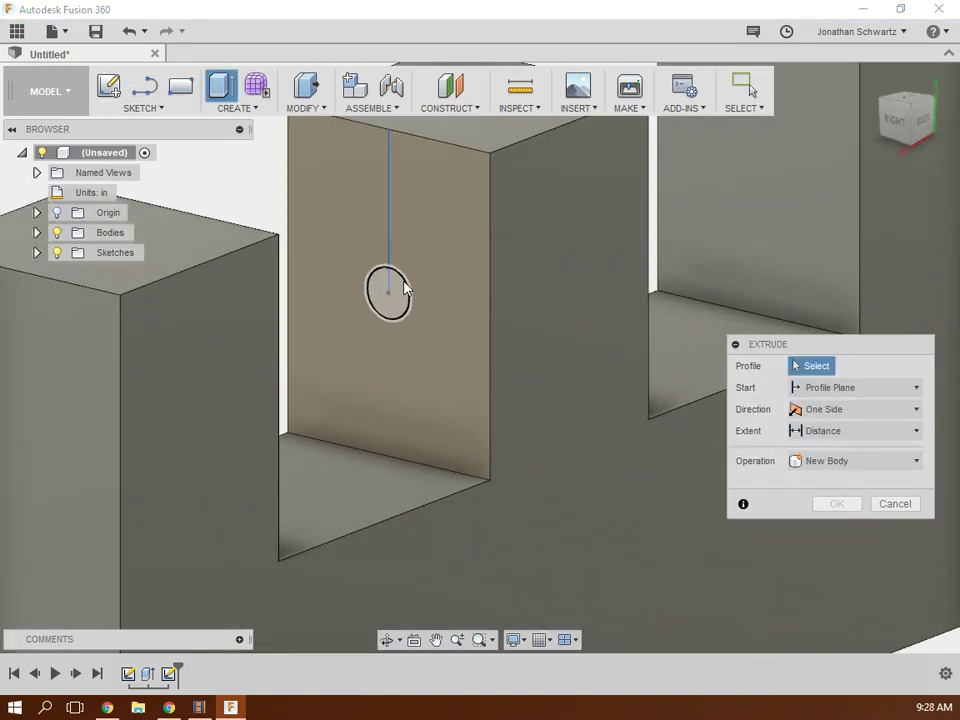
click(400, 291)
drag(392, 294, 617, 262)
key(Return)
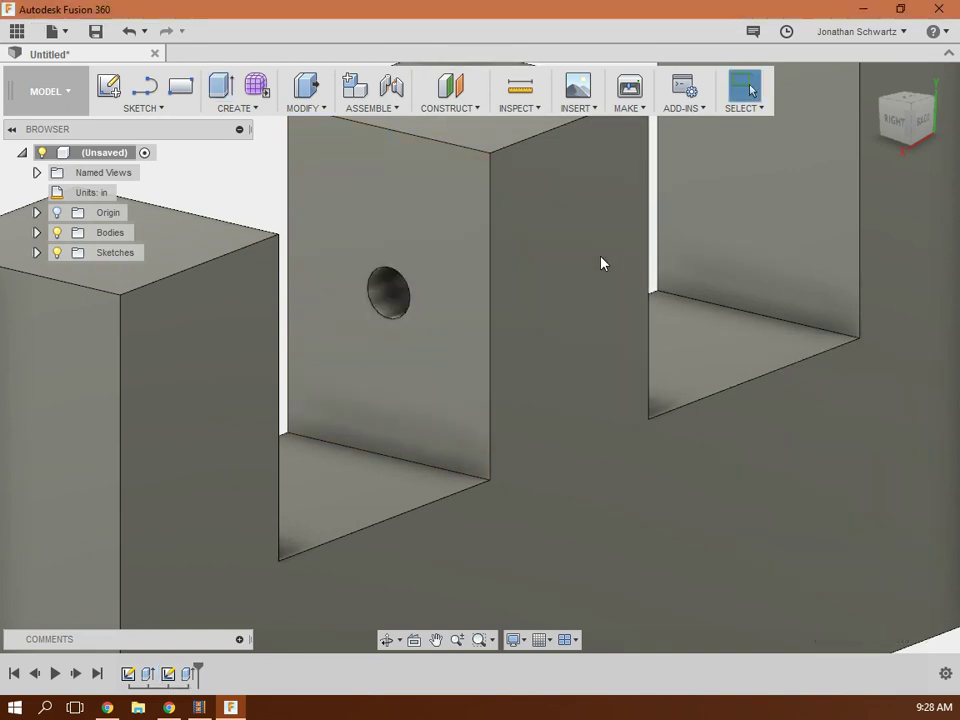
shift+middle_drag(750, 90, 750, 90)
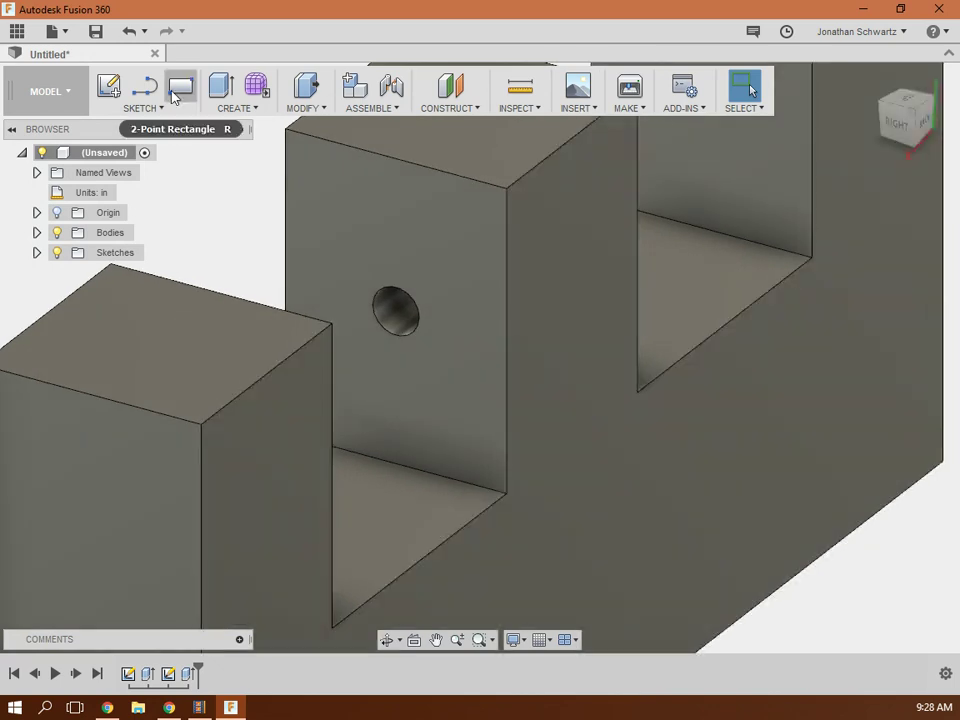
click(459, 90)
click(399, 272)
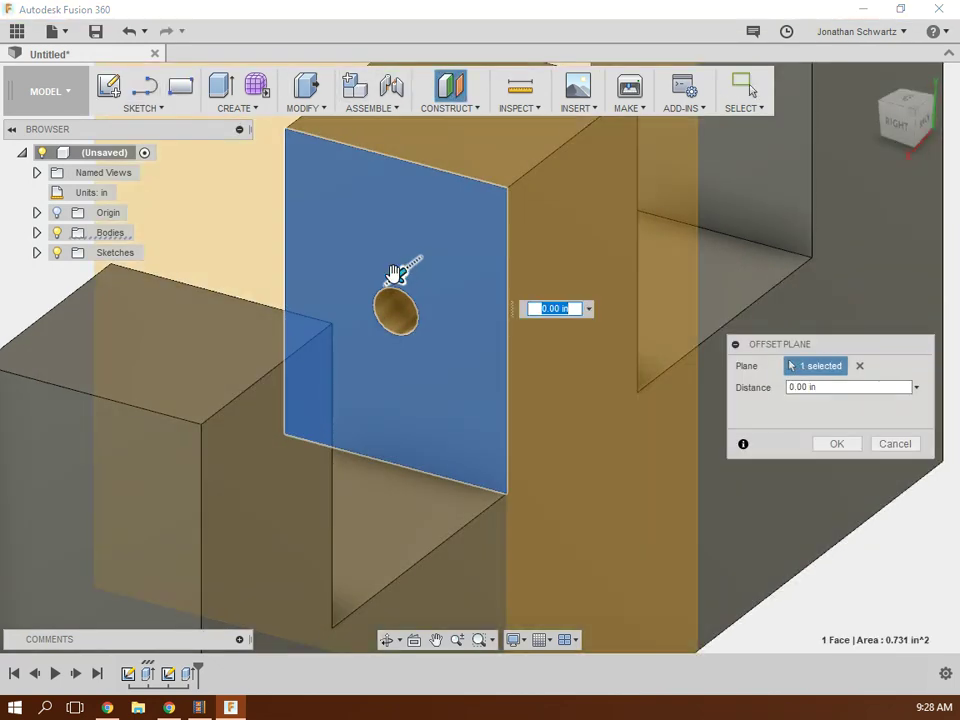
drag(393, 270, 470, 225)
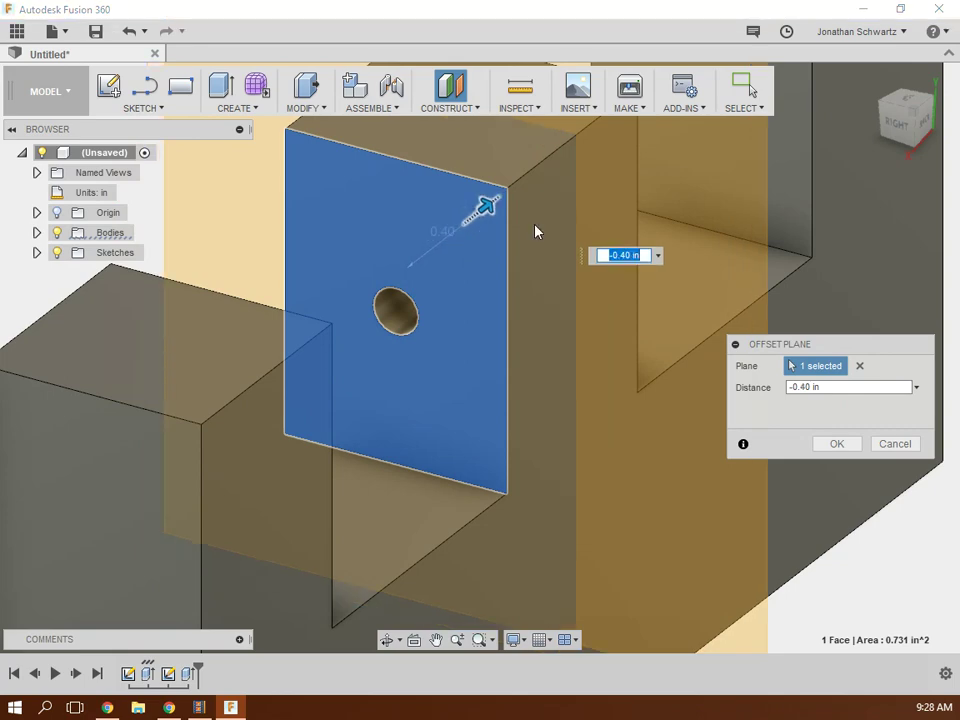
click(945, 120)
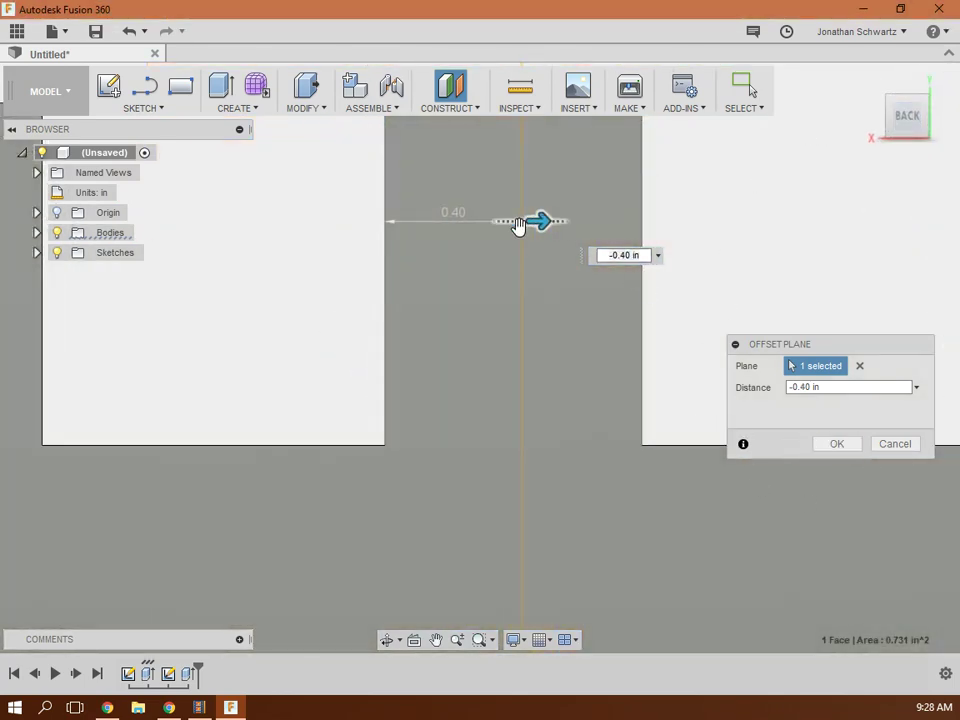
drag(525, 222, 396, 199)
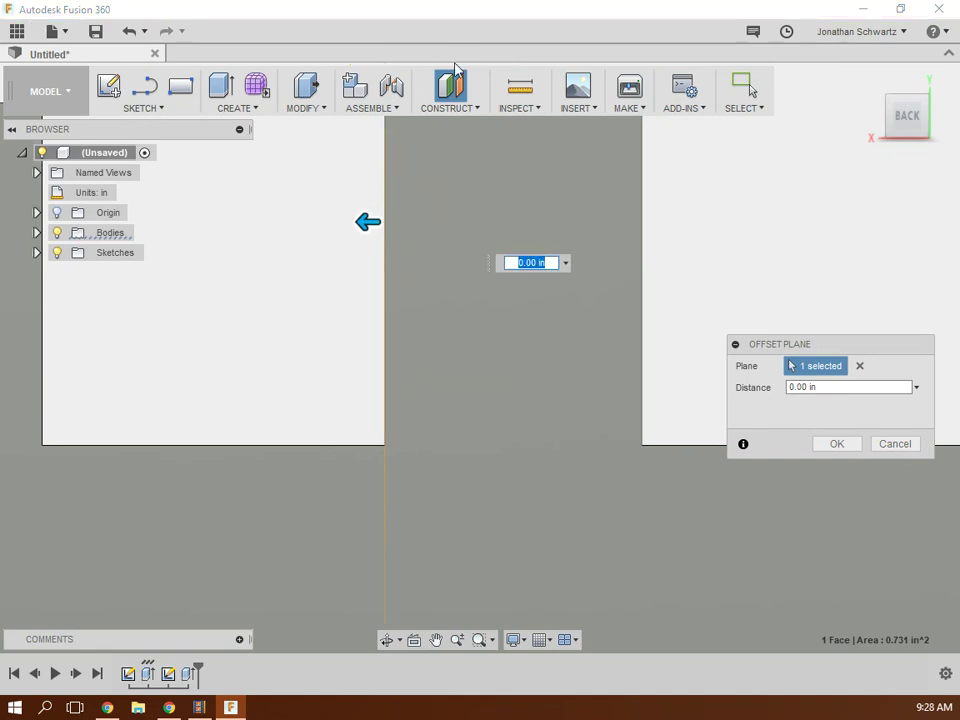
drag(366, 221, 489, 242)
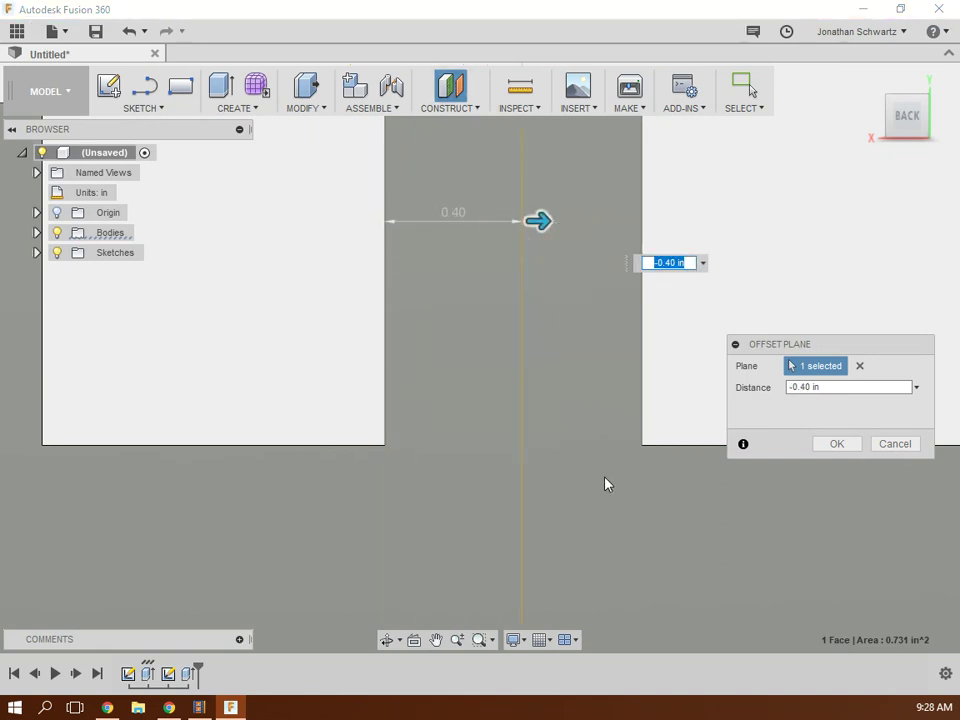
click(842, 446)
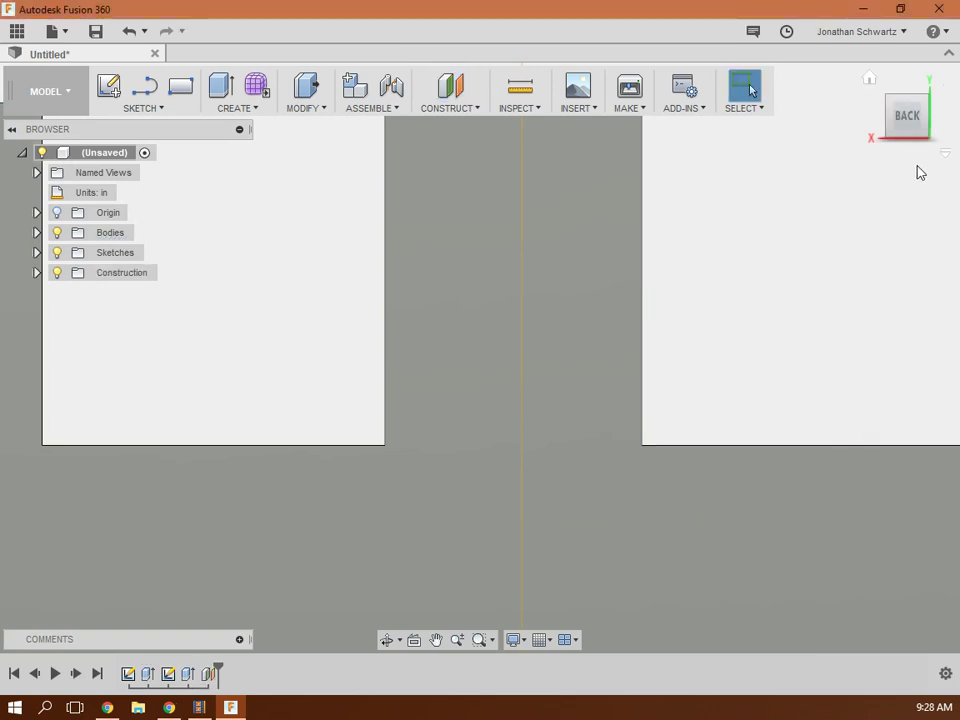
click(902, 131)
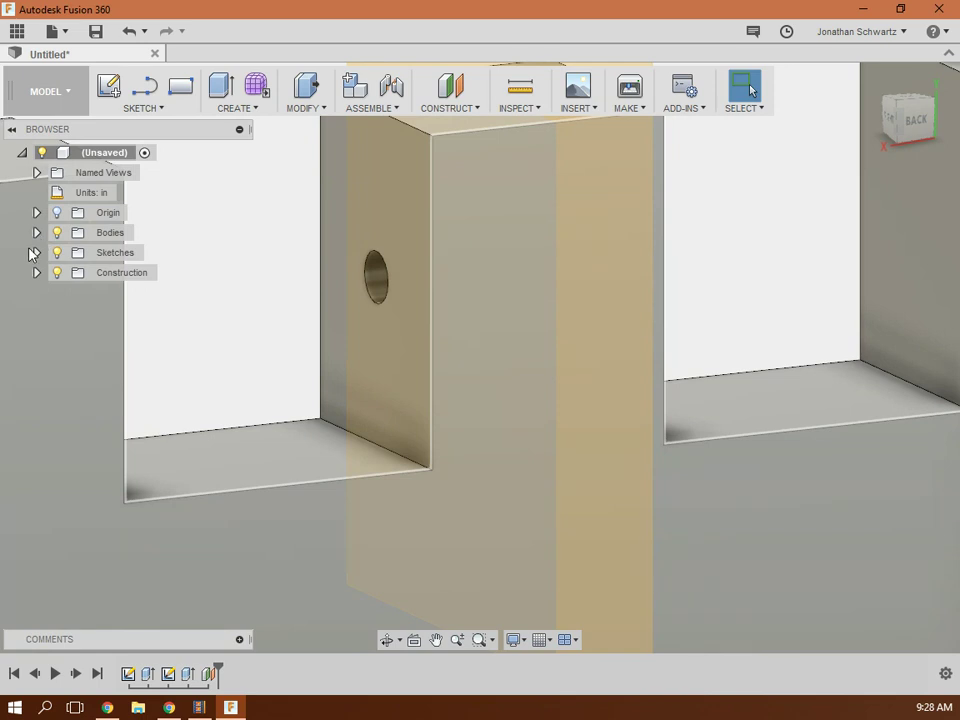
key(ctrl+z)
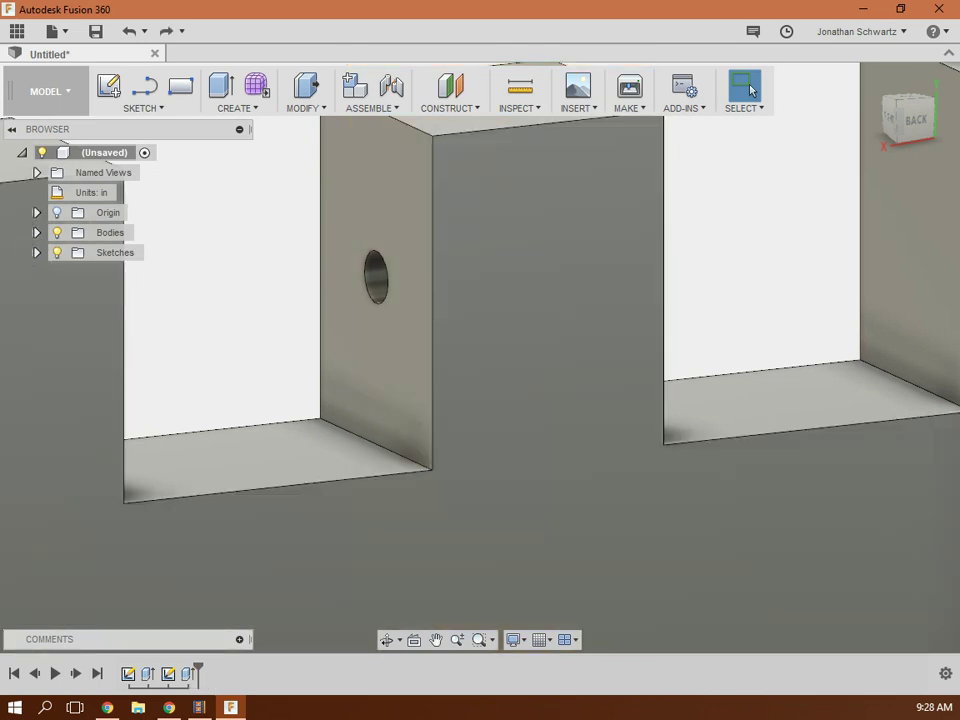
Create an Offset Plane from the middle pillar's face at -0.40 in.
click(463, 108)
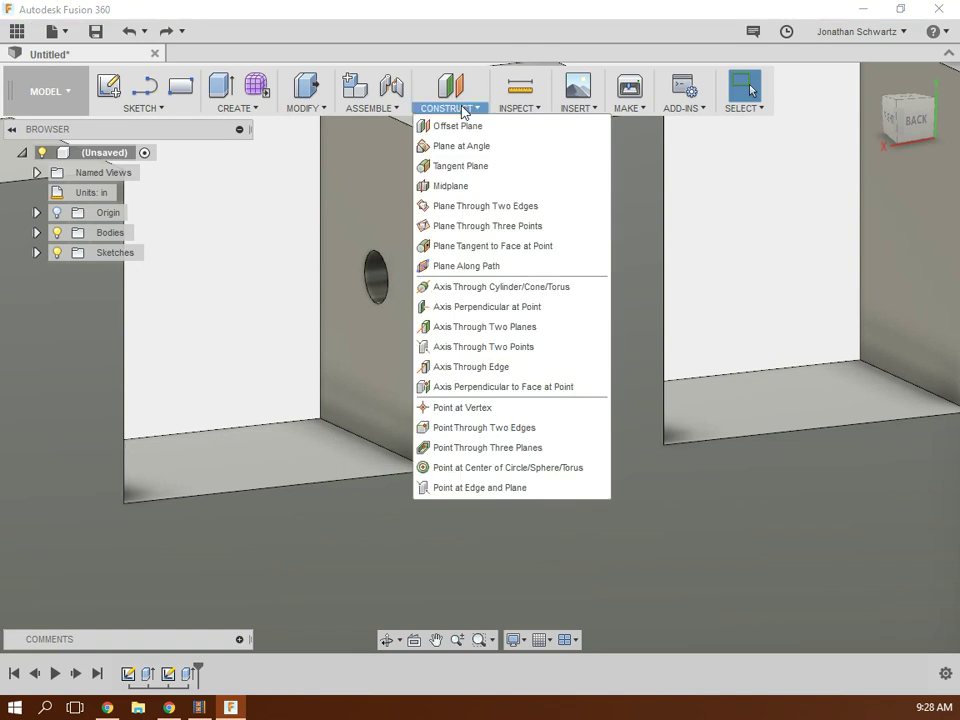
click(458, 88)
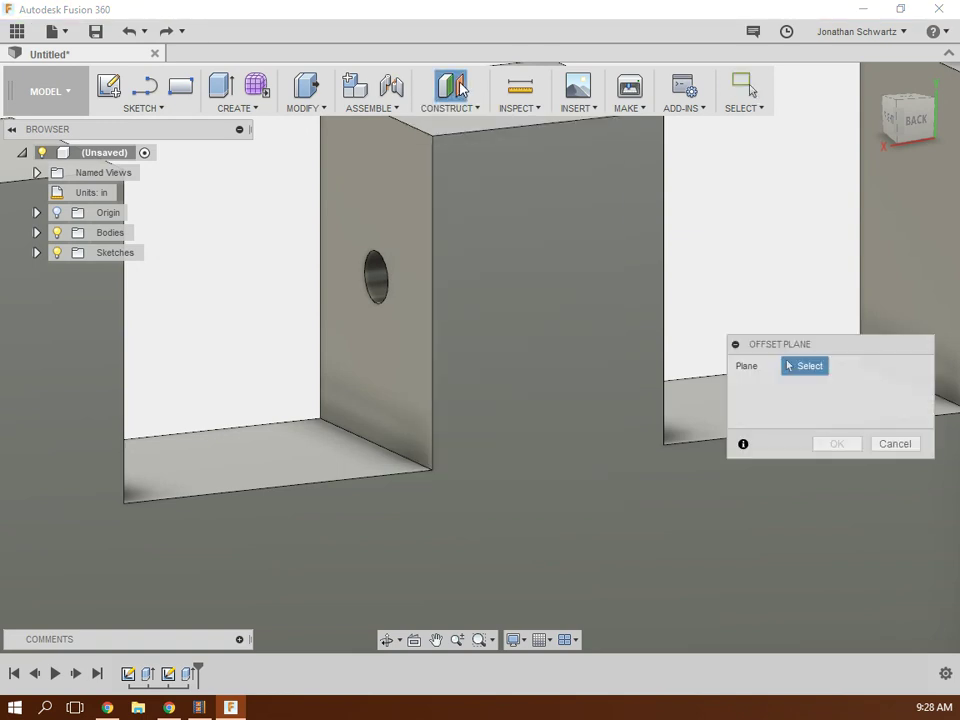
click(334, 207)
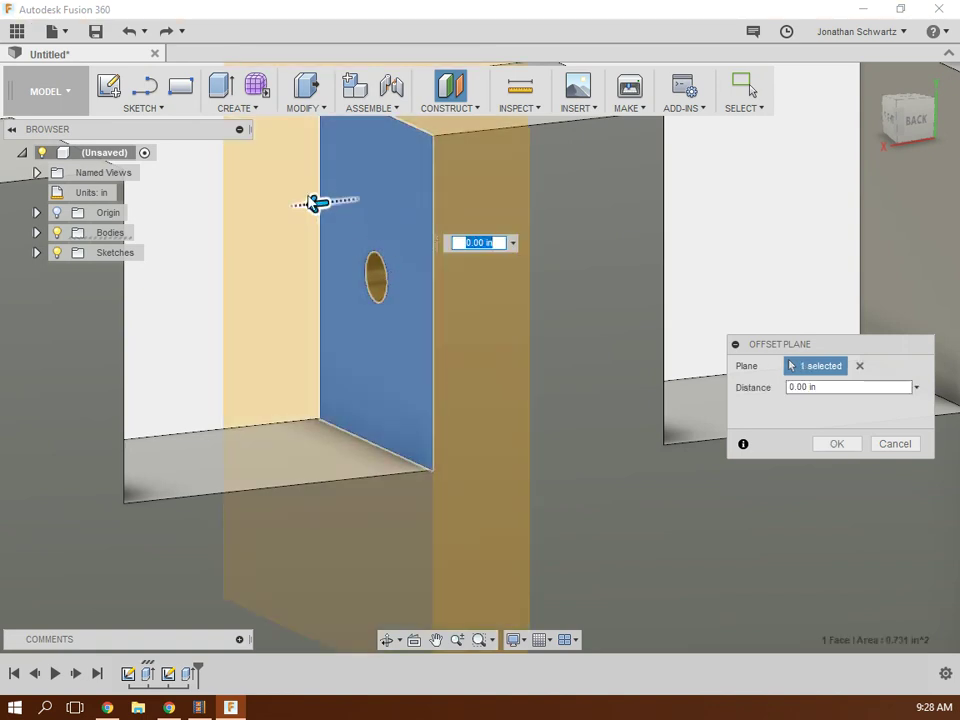
drag(315, 201, 467, 197)
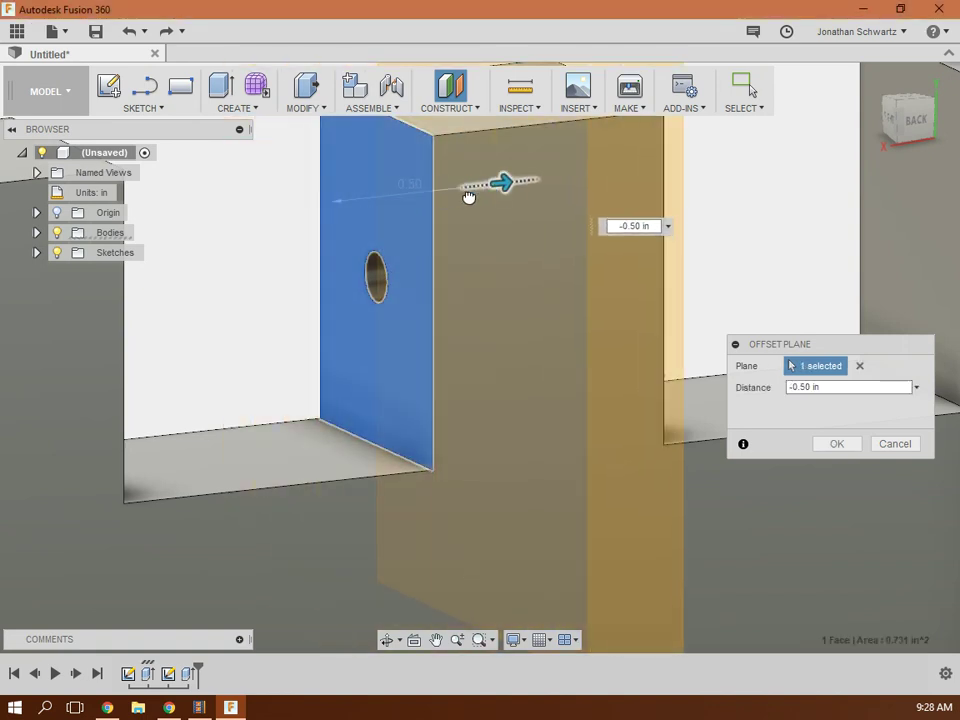
drag(469, 197, 450, 230)
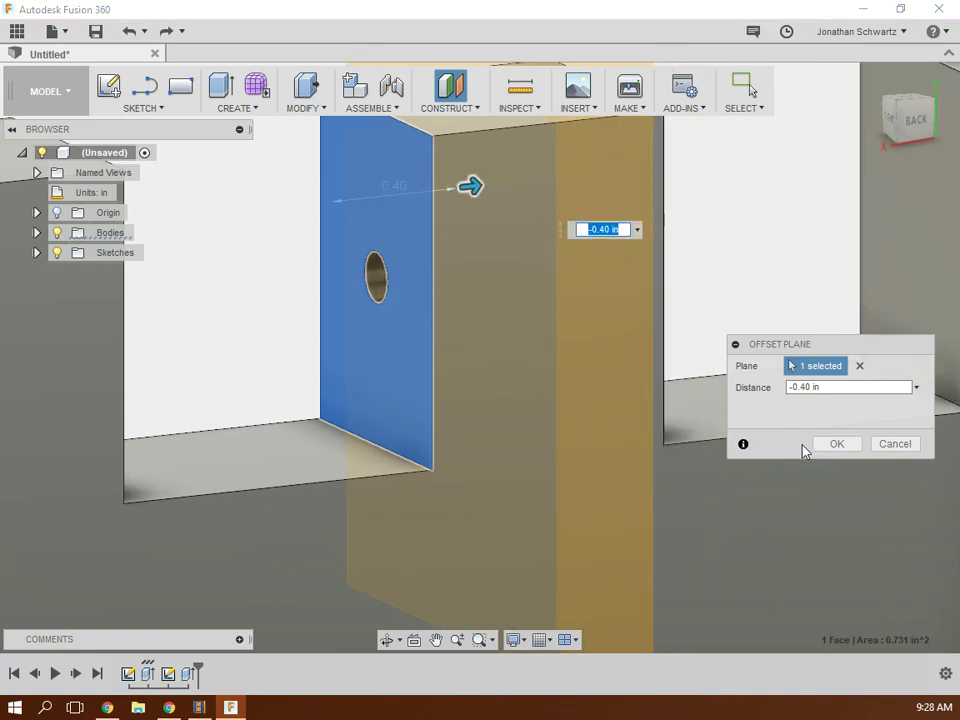
click(834, 444)
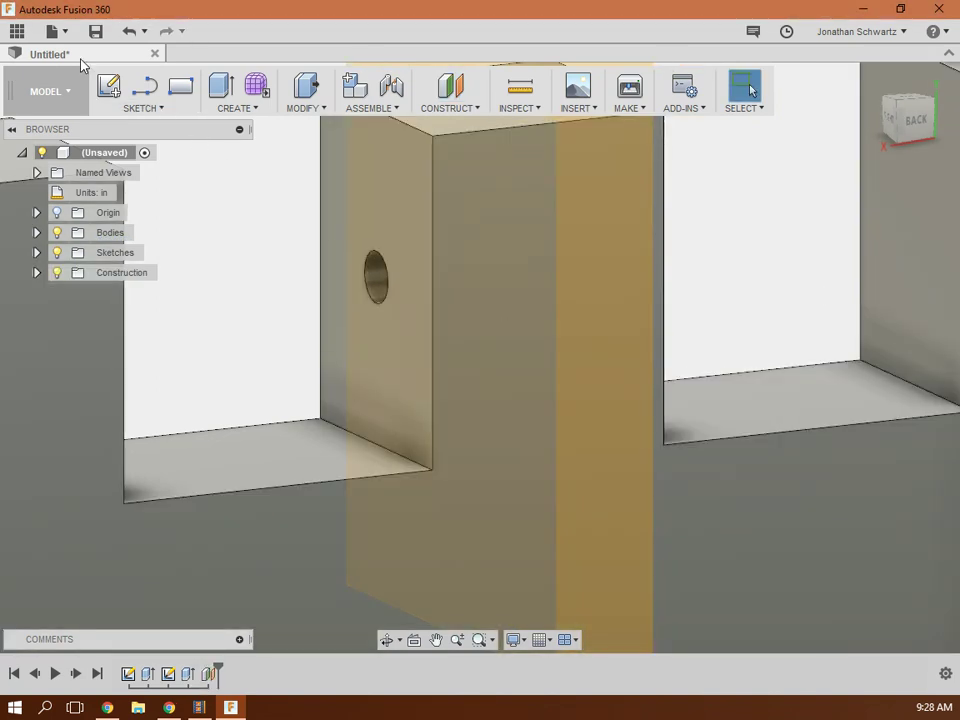
Start a sketch on the offset plane and pan to centre the pillar section.
click(109, 86)
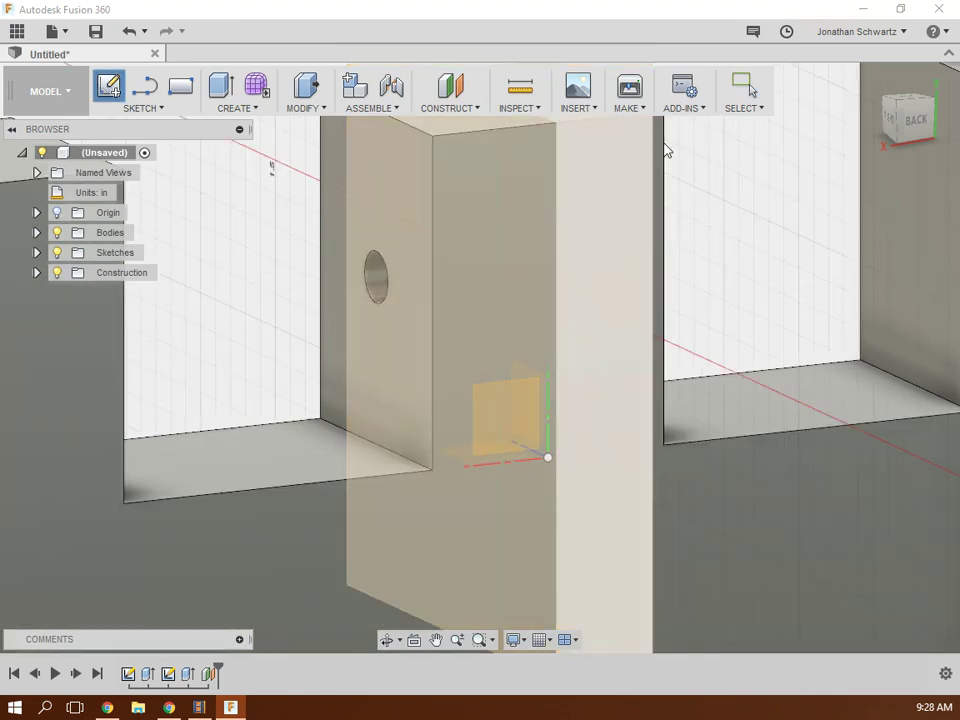
click(640, 168)
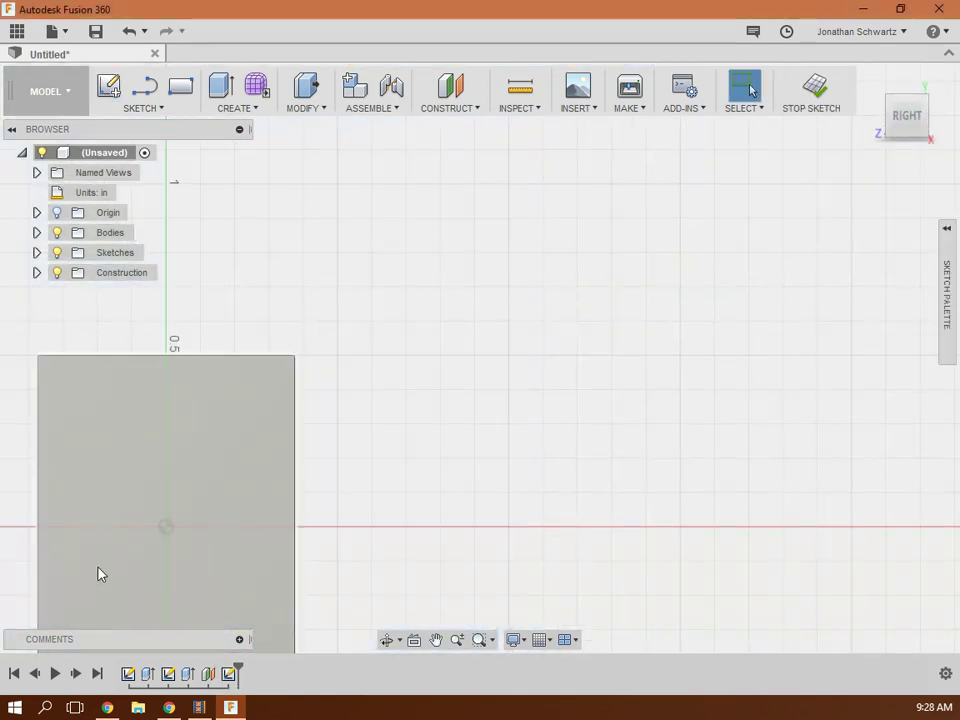
middle_drag(99, 574, 526, 405)
key(Escape)
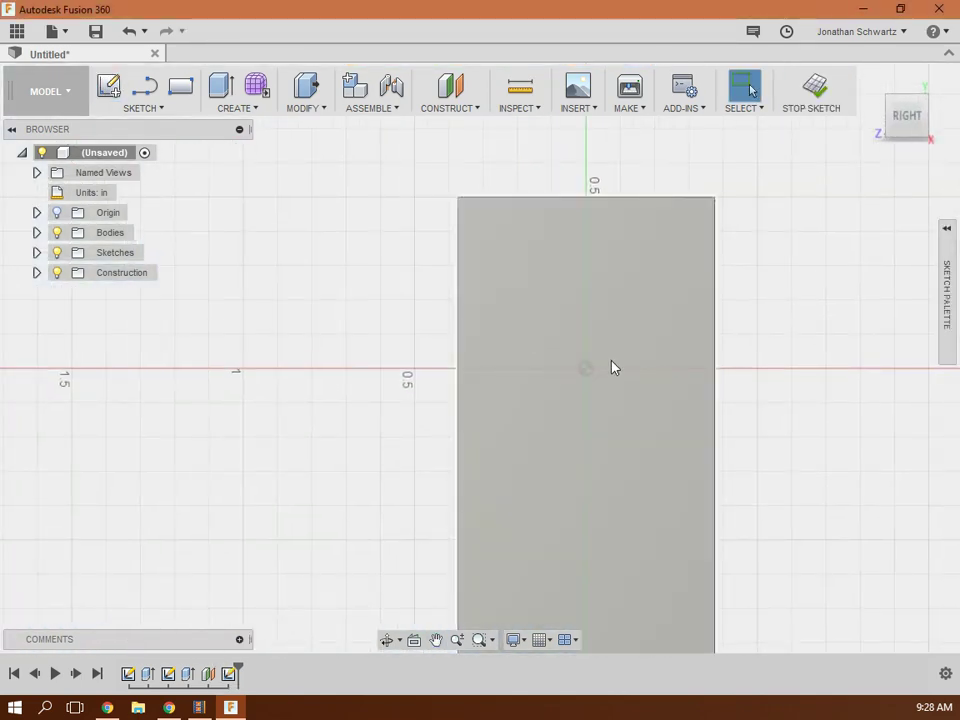
Draw a center-diameter circle at the sketch origin, then stop the sketch.
click(140, 108)
mouse_move(141, 187)
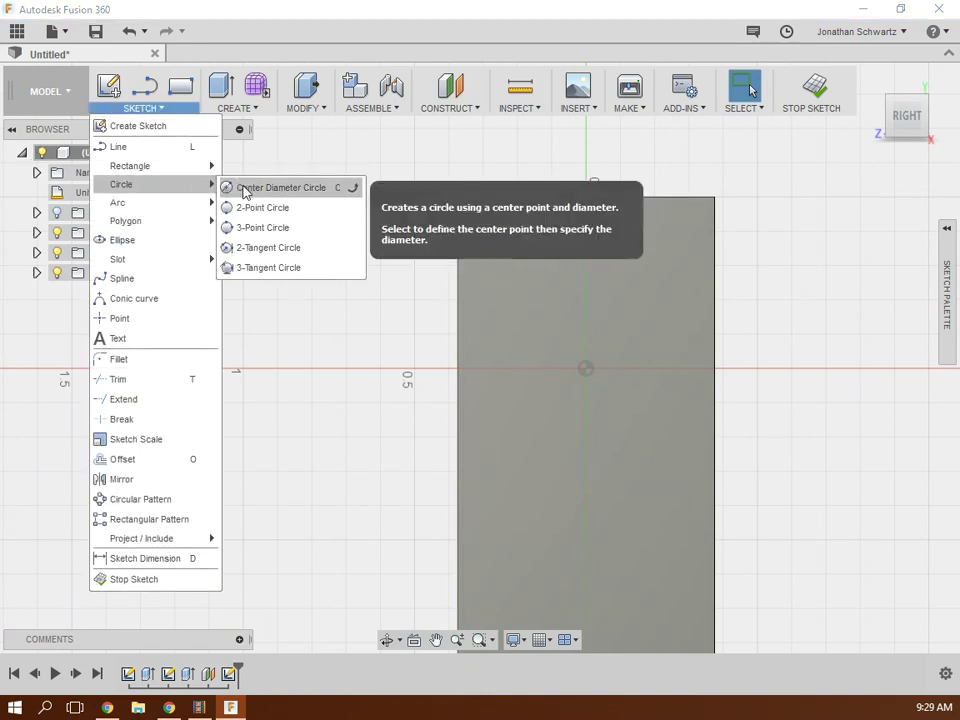
click(247, 192)
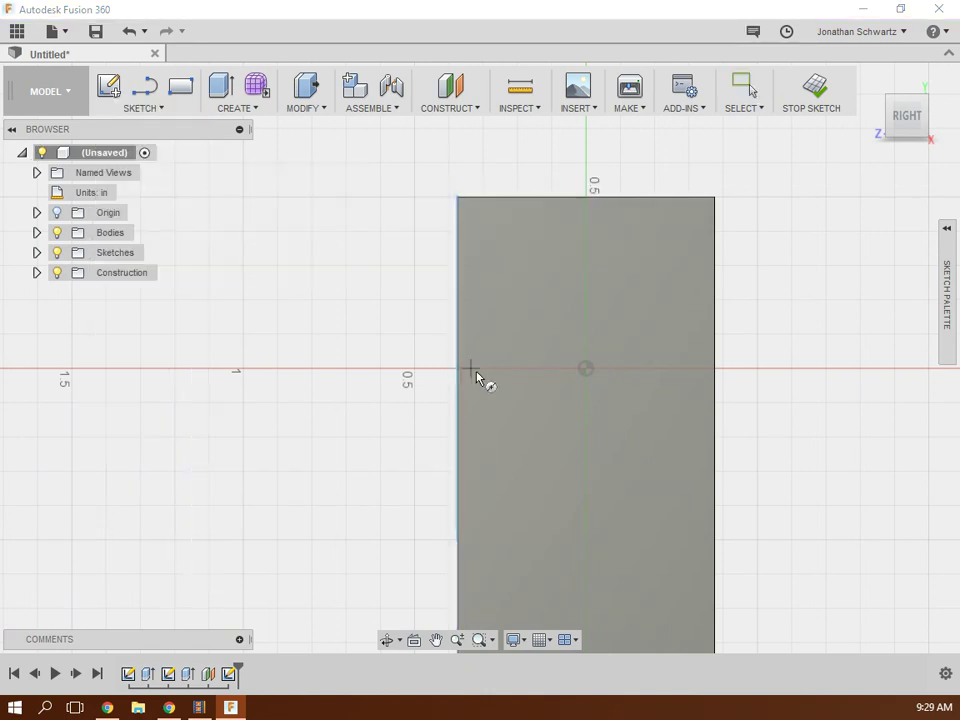
click(585, 370)
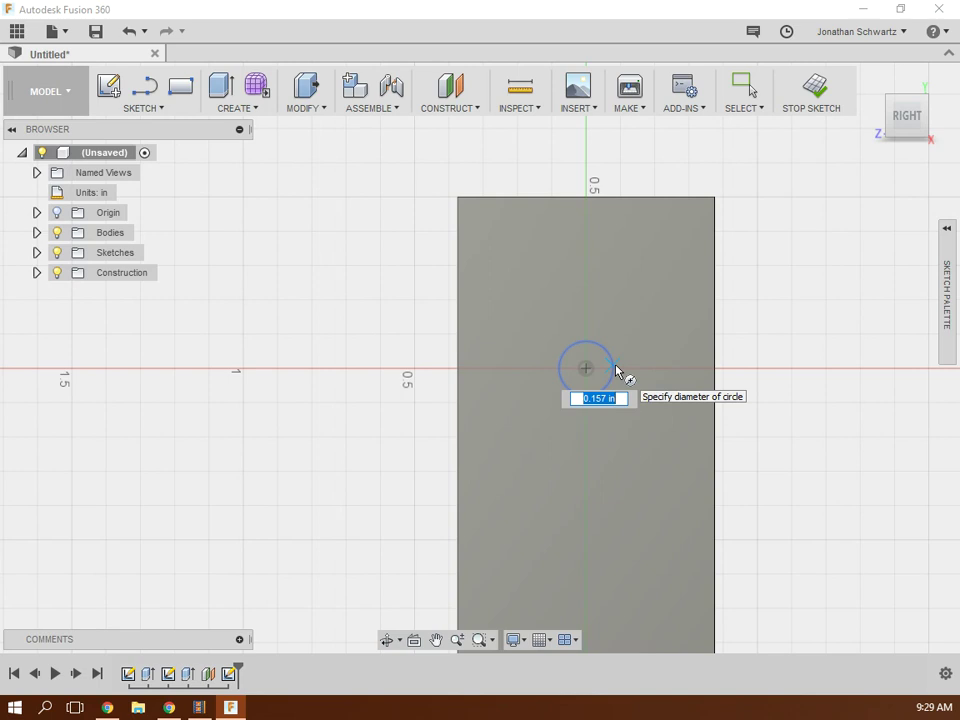
scroll(616, 372, up, 5)
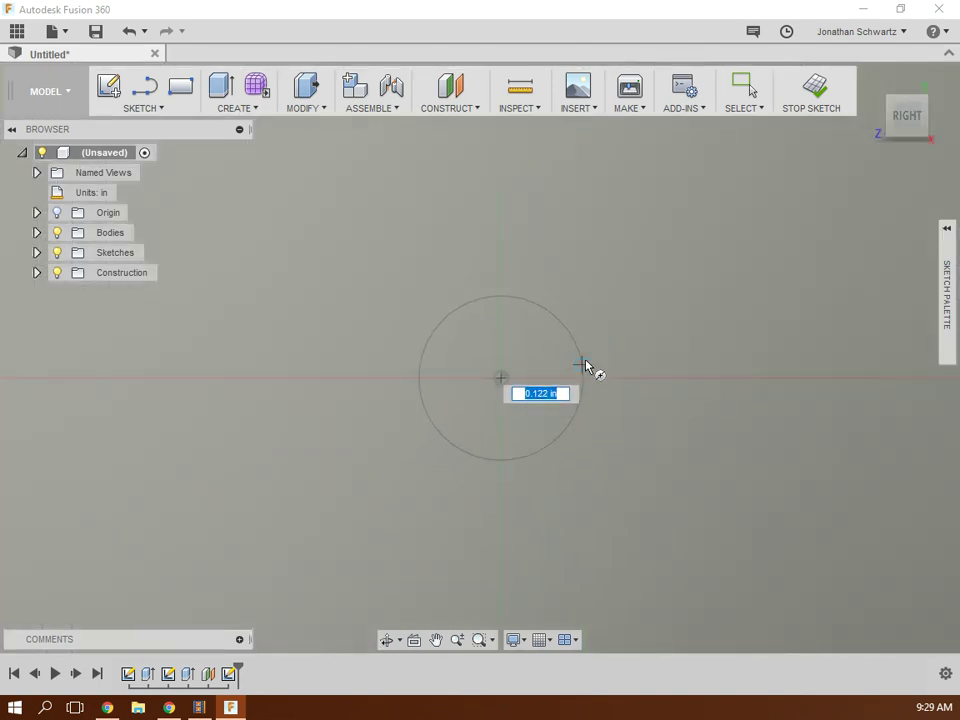
click(589, 368)
click(815, 92)
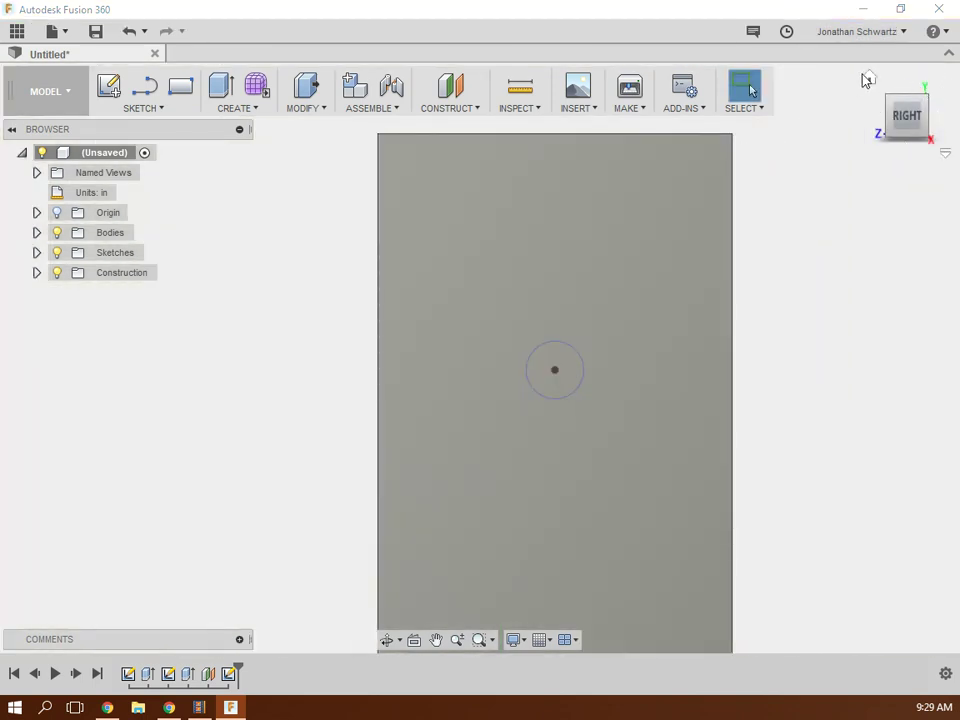
click(867, 78)
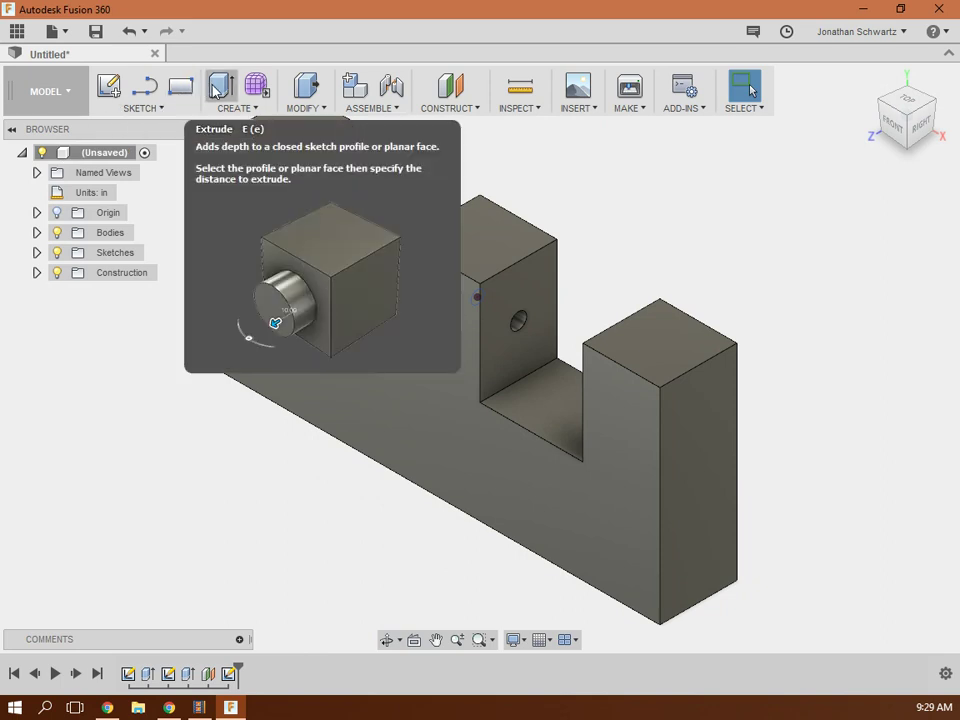
Extrude the origin circle with Symmetric direction and 1.00 in distance, hiding Bodies to select it.
click(57, 233)
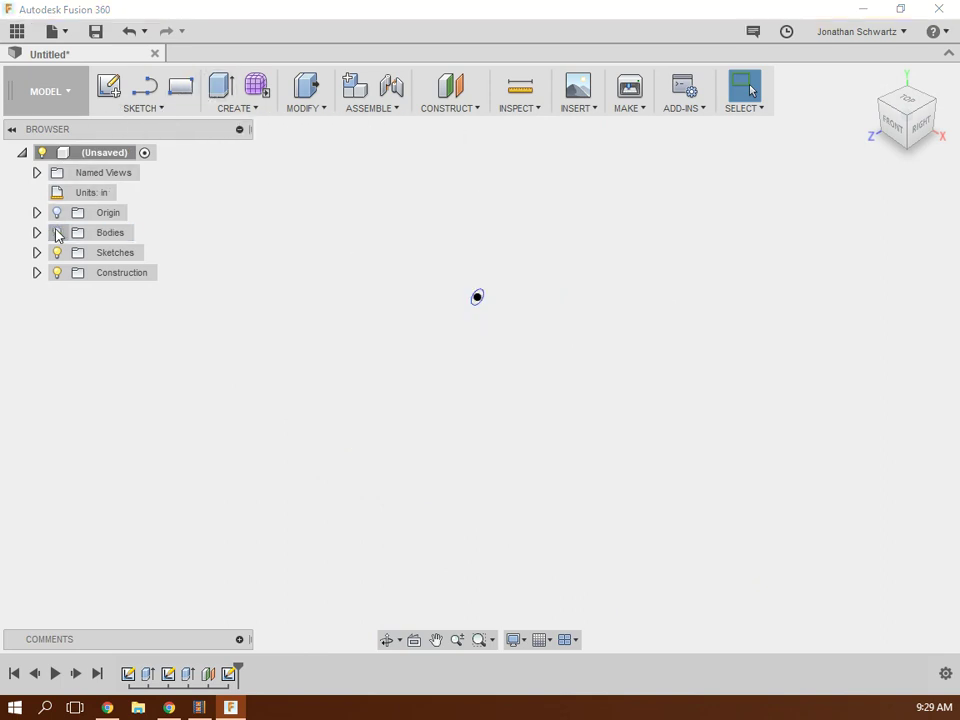
click(221, 86)
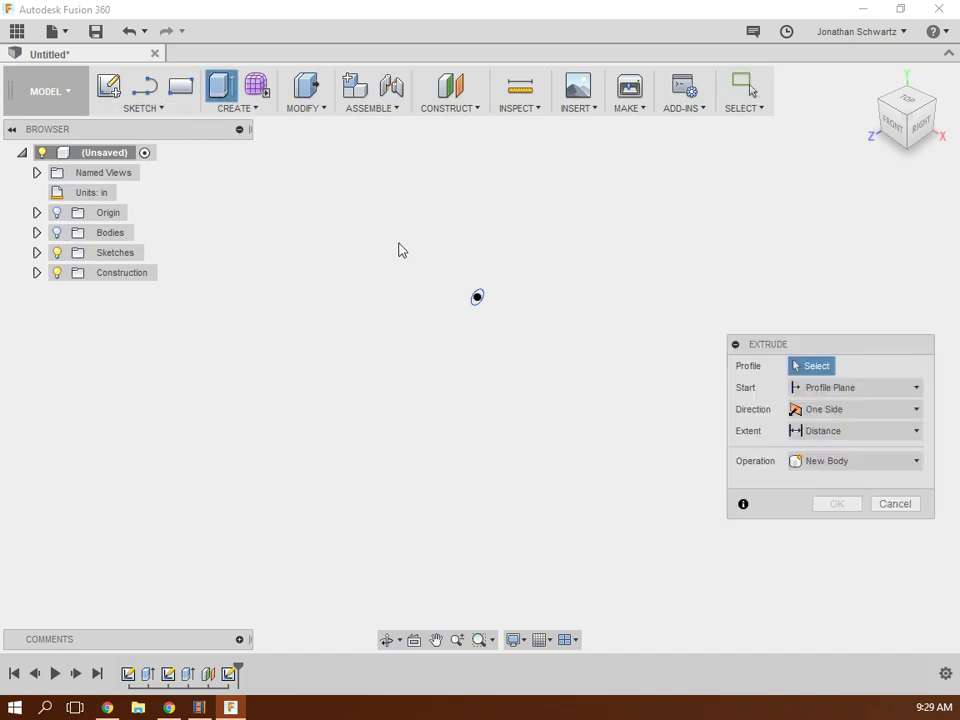
click(478, 298)
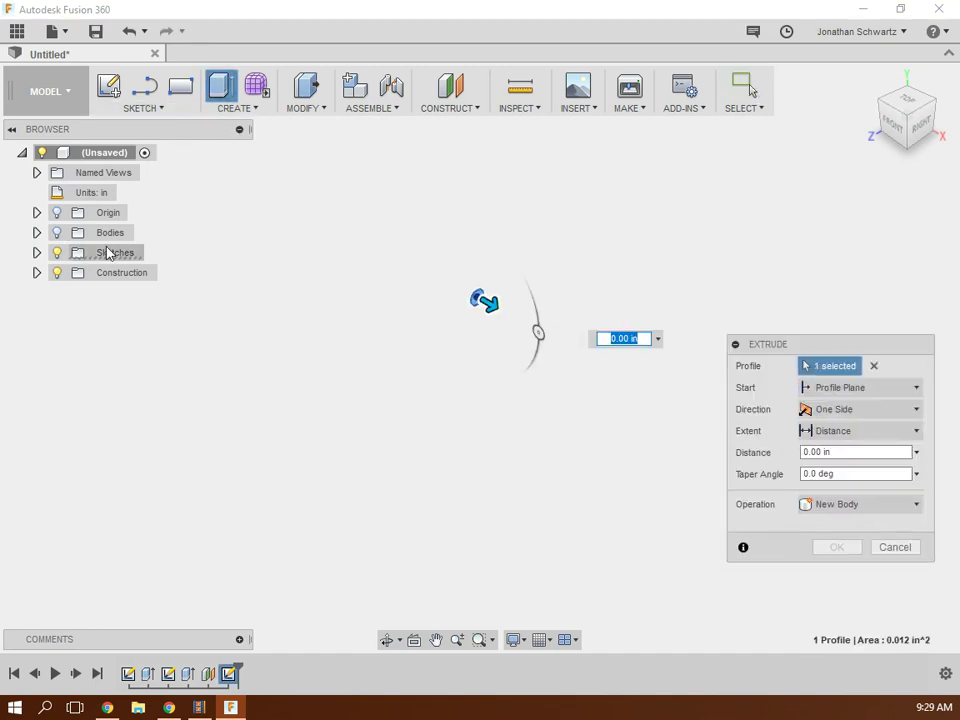
click(57, 232)
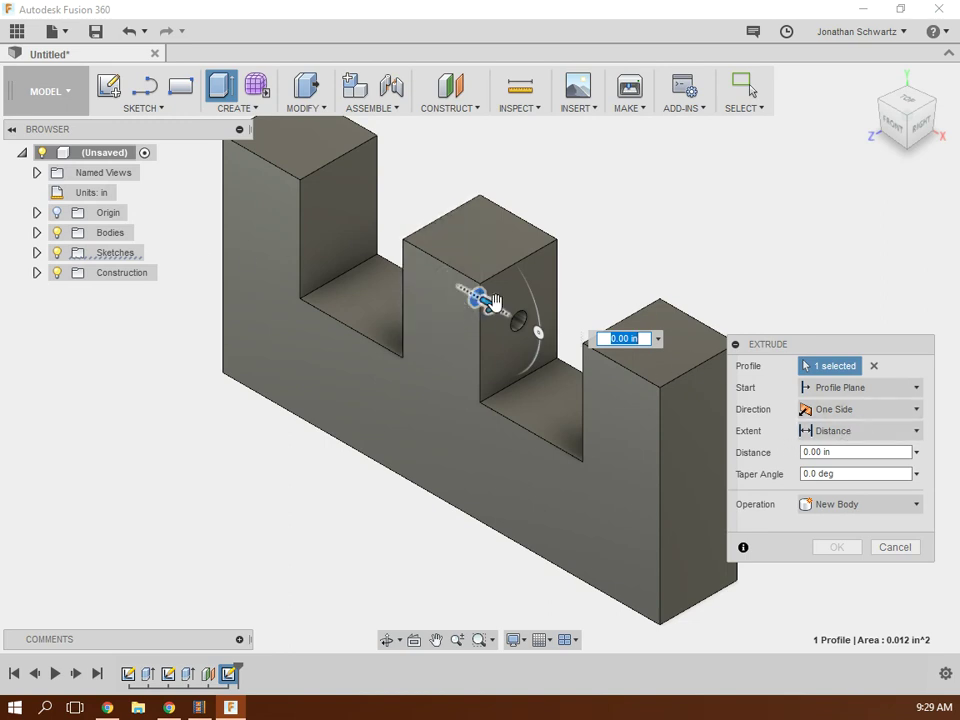
mouse_move(486, 302)
mouse_down()
mouse_move(570, 376)
mouse_move(482, 302)
mouse_move(489, 311)
mouse_up()
click(844, 408)
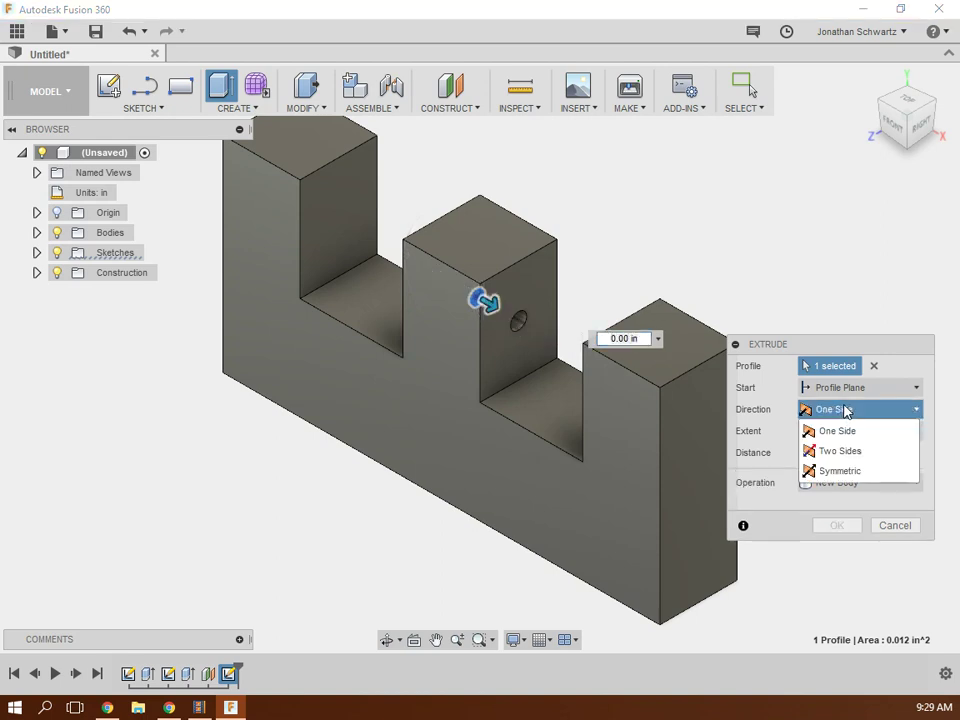
click(853, 469)
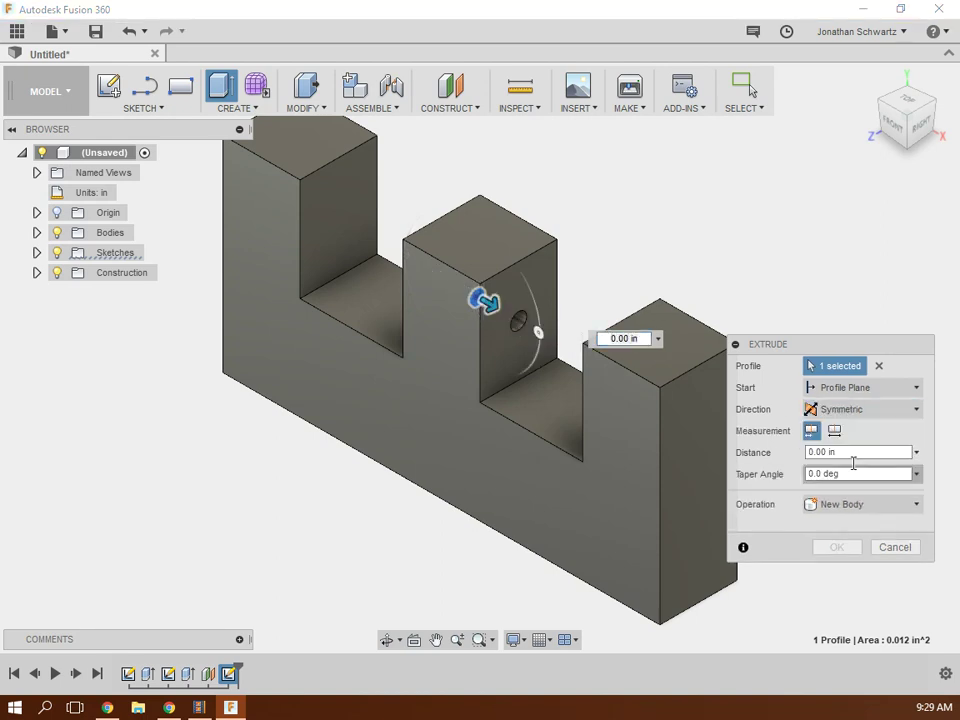
click(896, 120)
drag(491, 286, 636, 292)
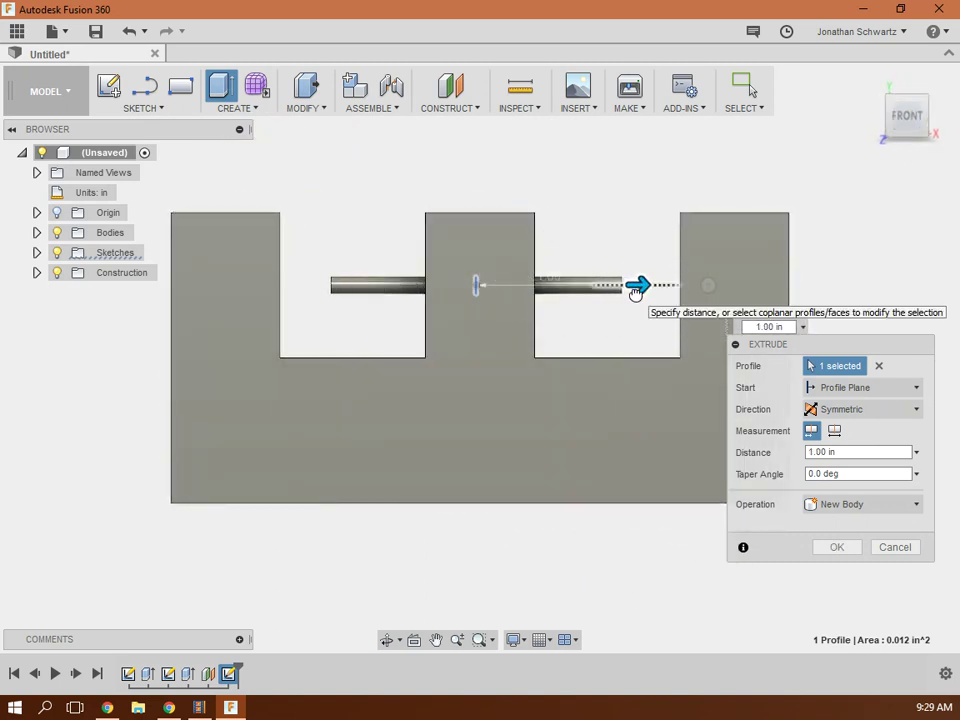
click(852, 554)
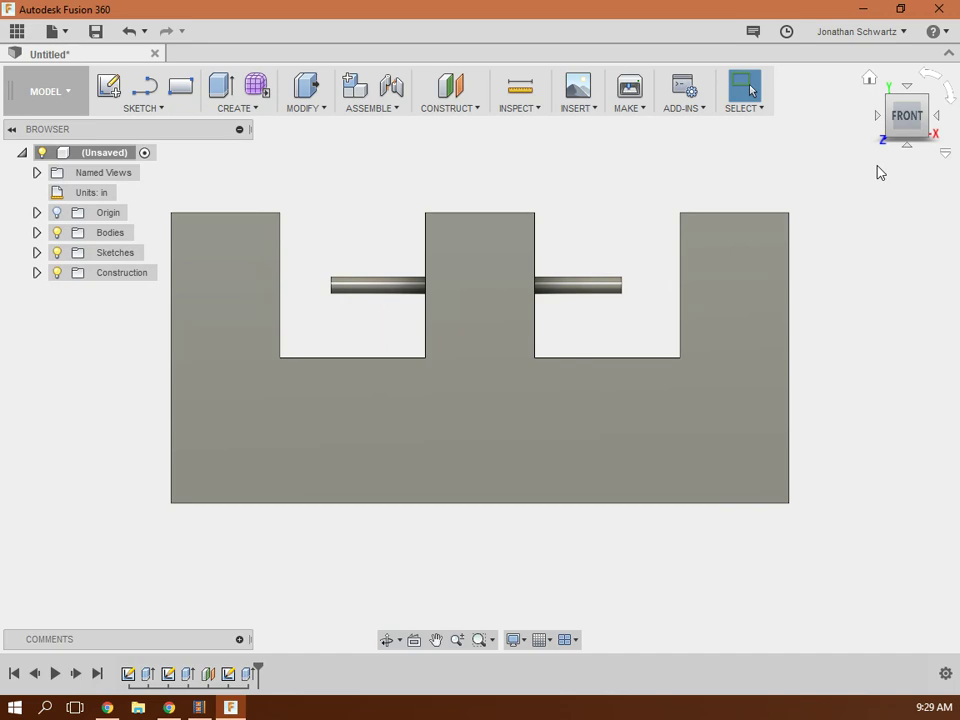
Start a new sketch on the left side plane using the Center Diameter Circle tool.
click(886, 98)
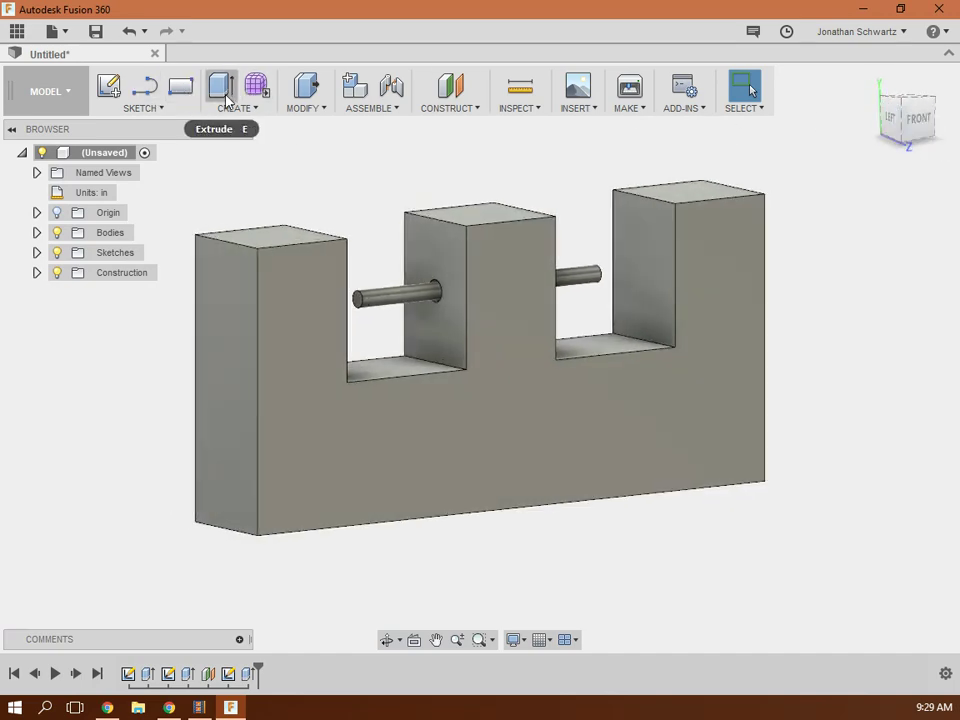
click(107, 88)
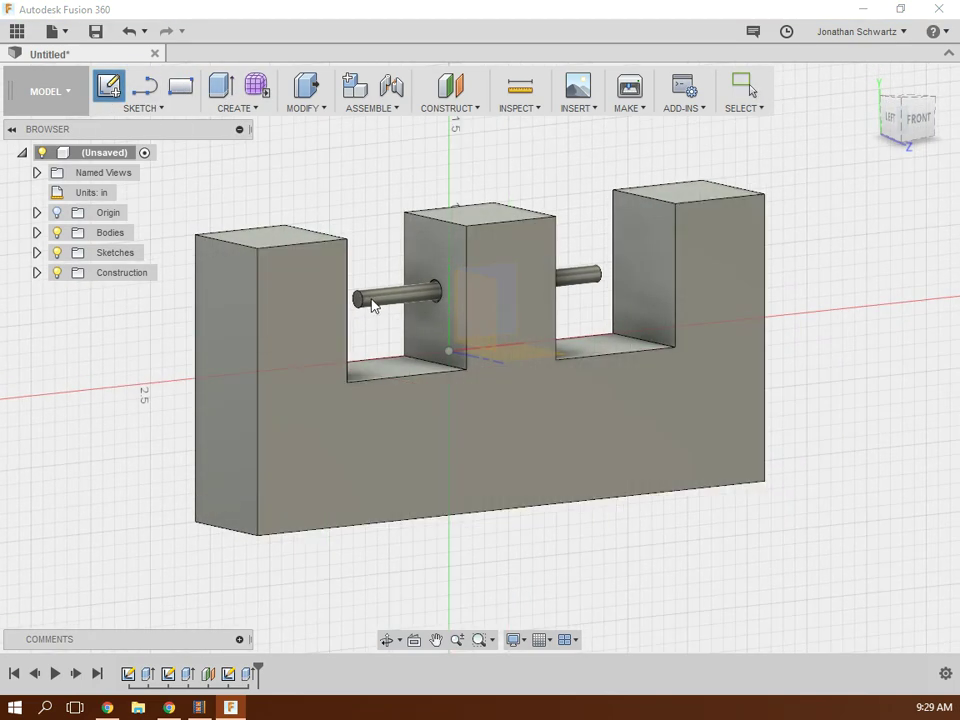
click(356, 300)
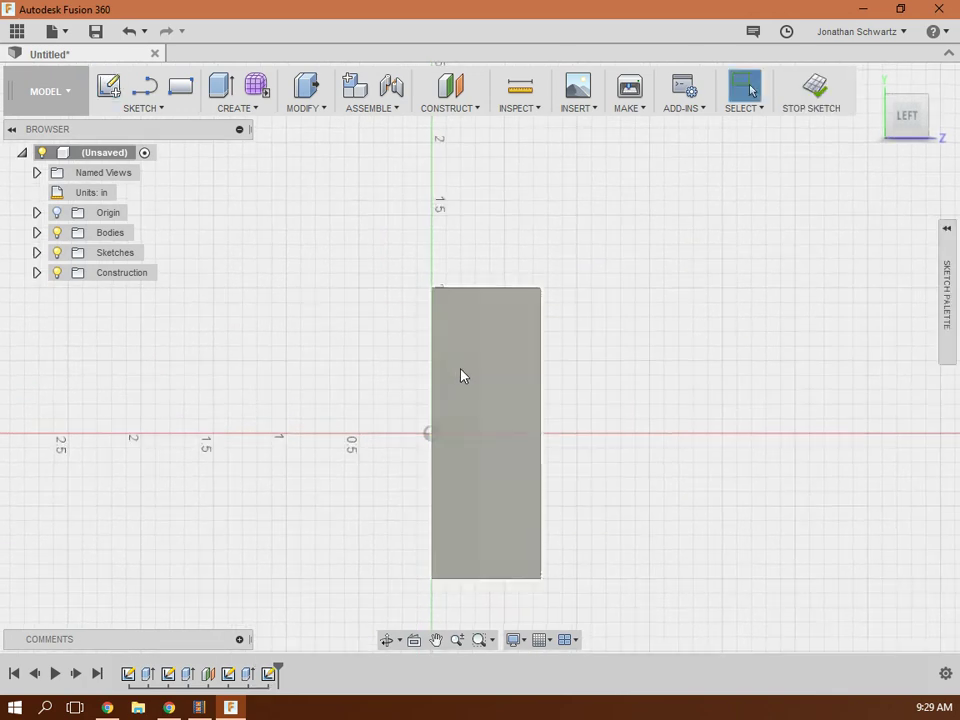
click(130, 108)
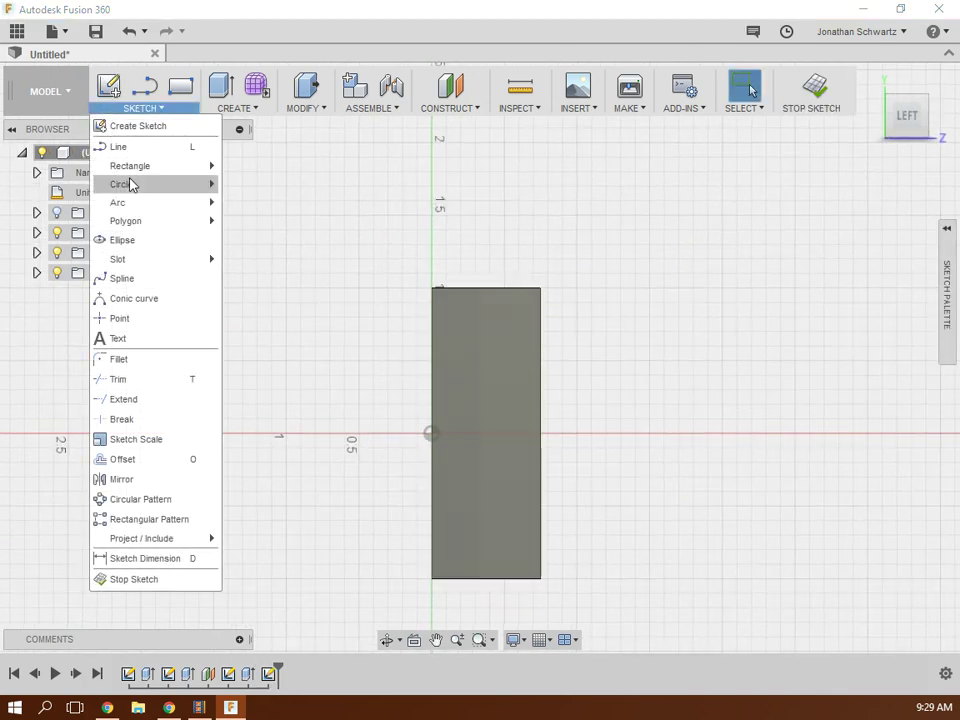
mouse_move(129, 184)
click(268, 186)
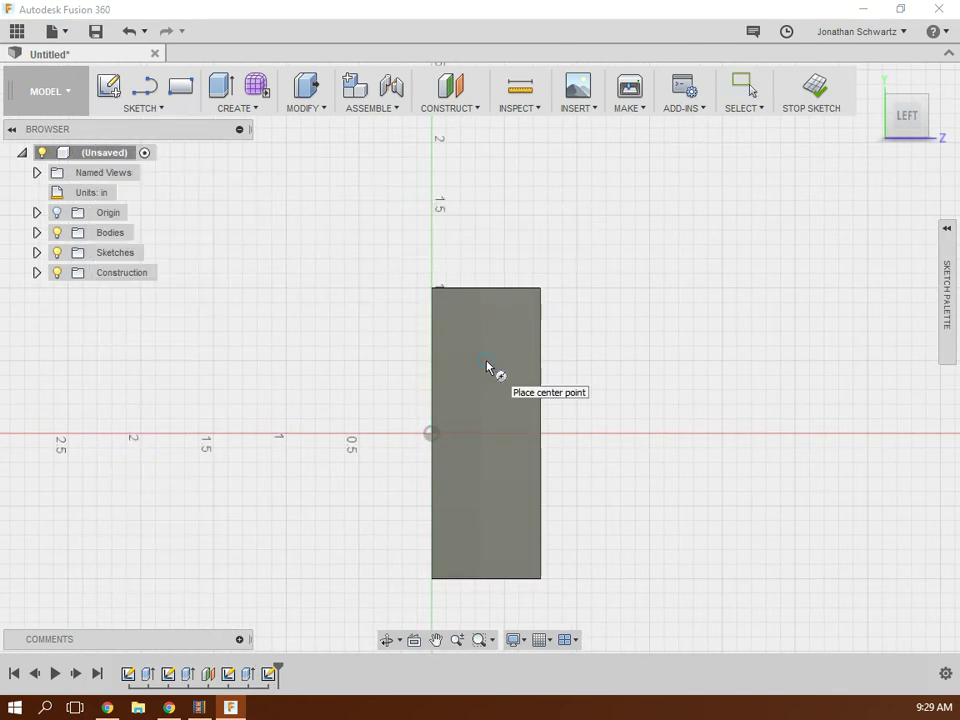
scroll(487, 368, up, 5)
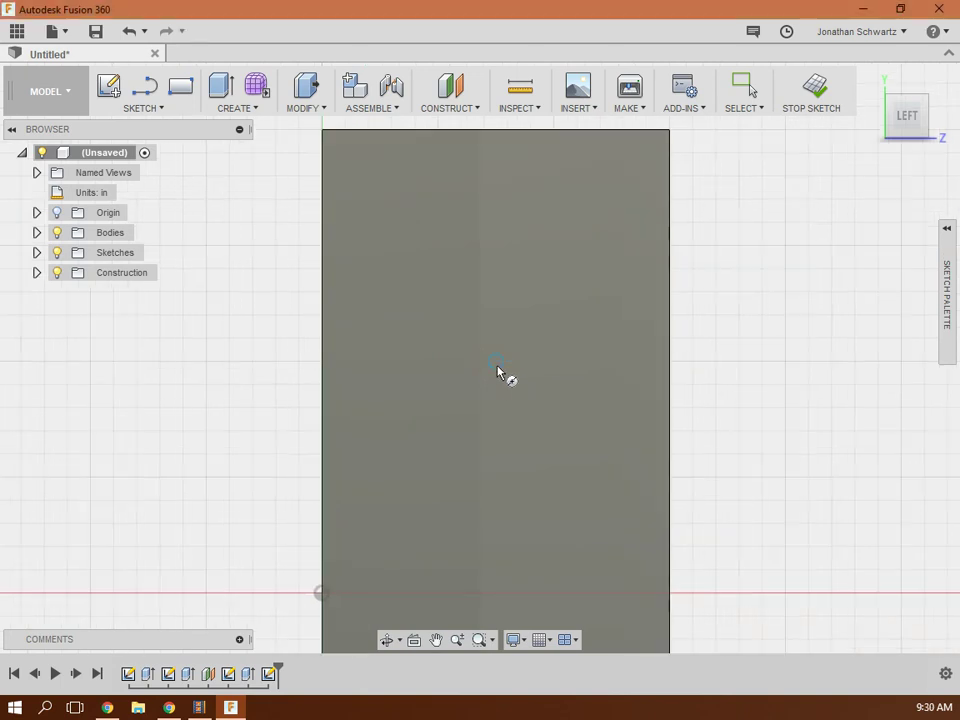
Draw a 0.16 in diameter circle centred on the cylinder's end and finish the sketch.
click(497, 366)
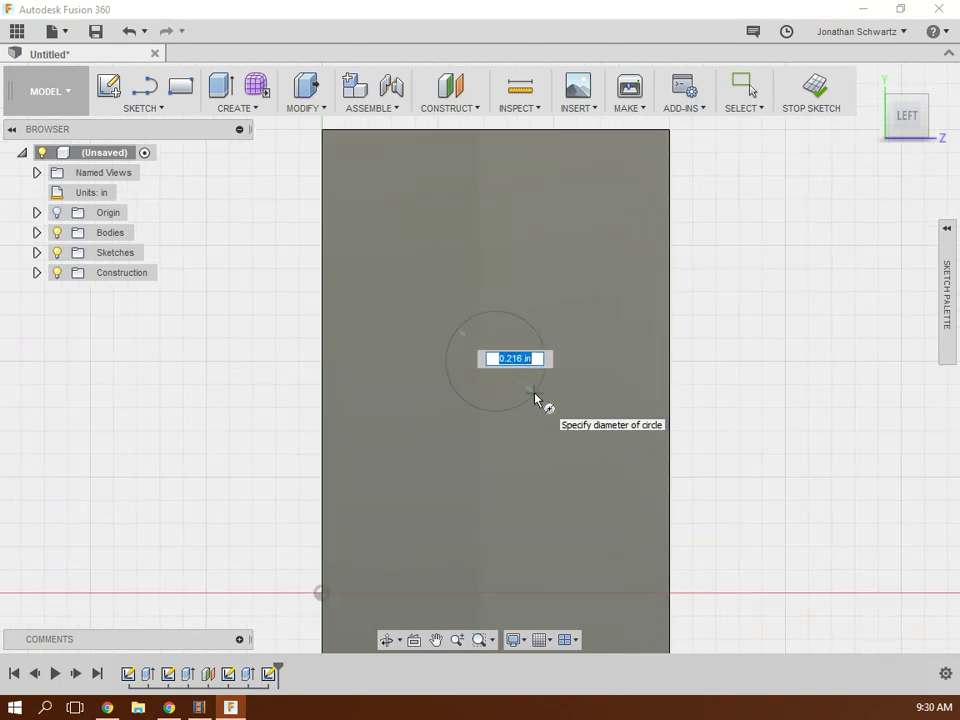
text(.16)
key(Return)
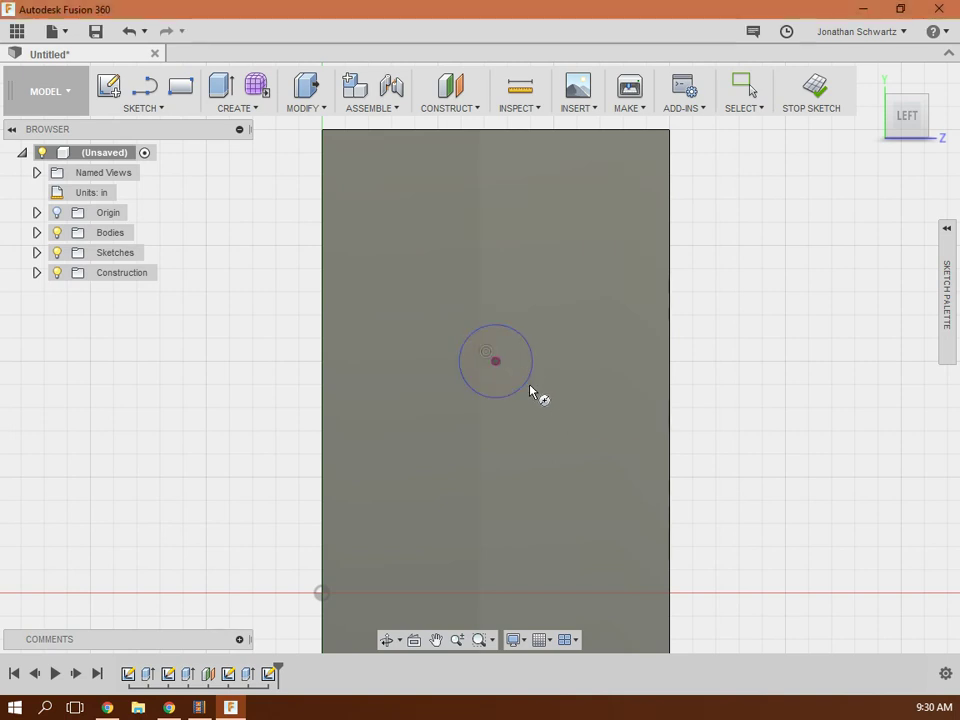
click(811, 80)
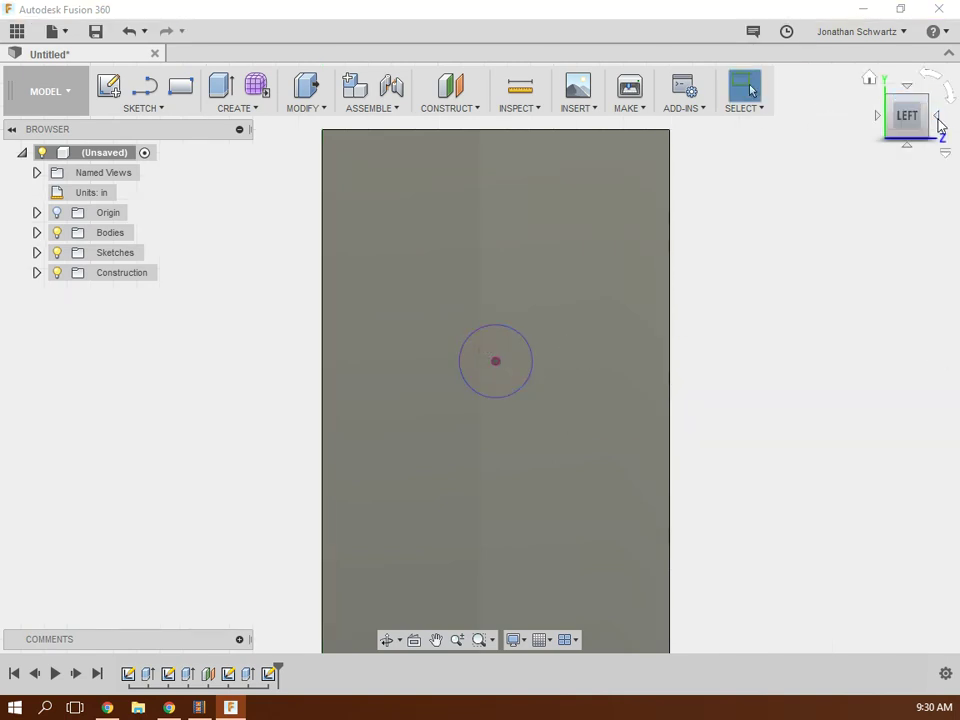
drag(904, 122, 898, 116)
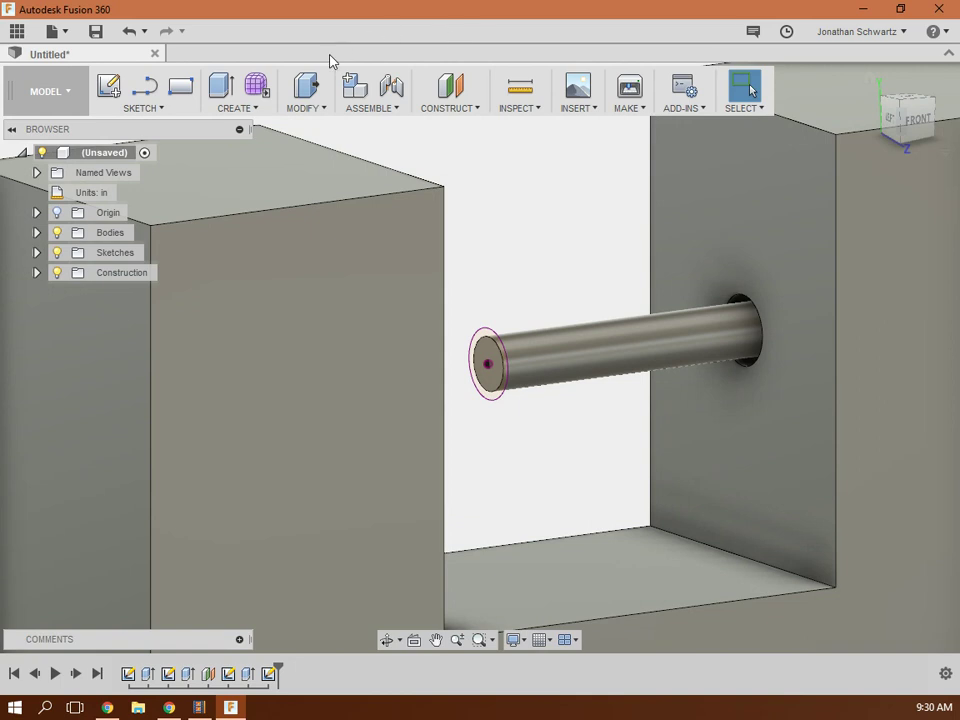
Extrude both end profiles 0.05 in outward, joined to the cylinder as a nail head.
click(221, 86)
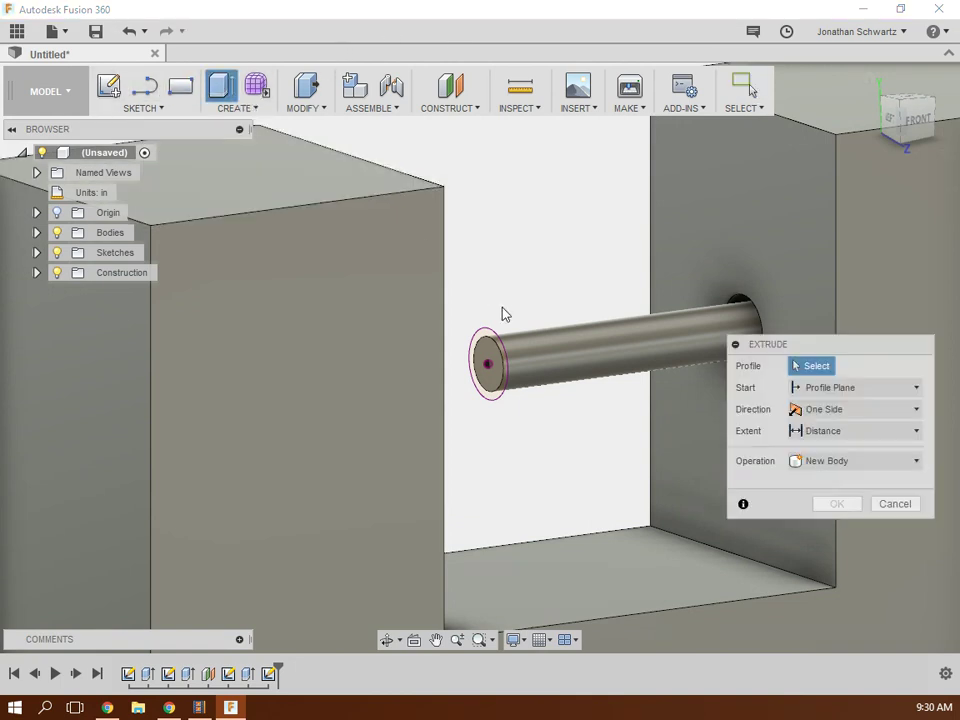
click(486, 350)
click(489, 363)
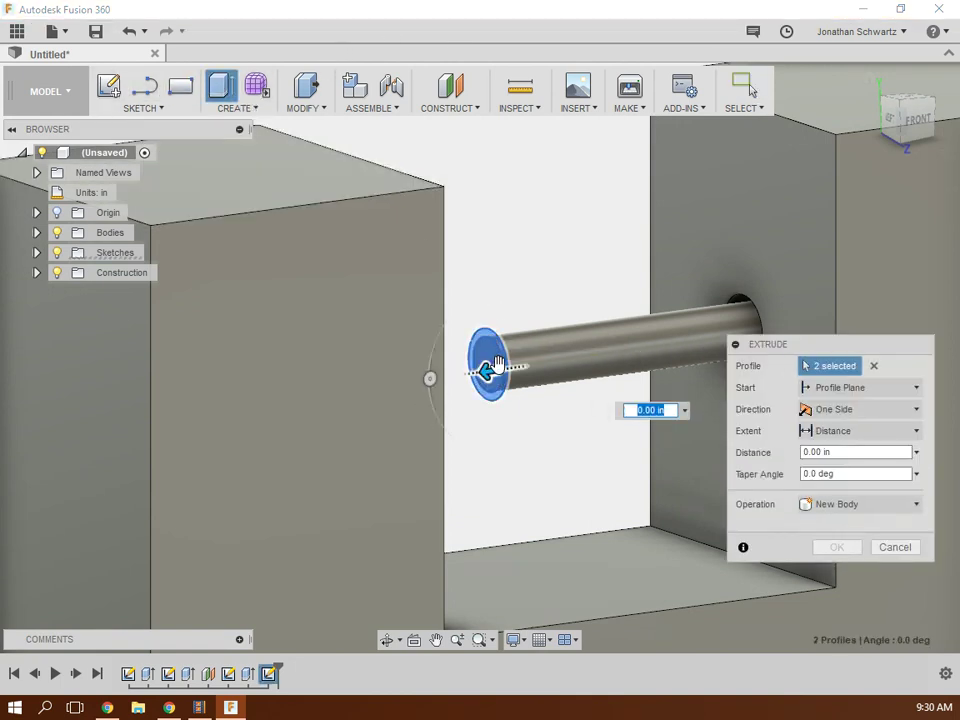
drag(497, 363, 470, 373)
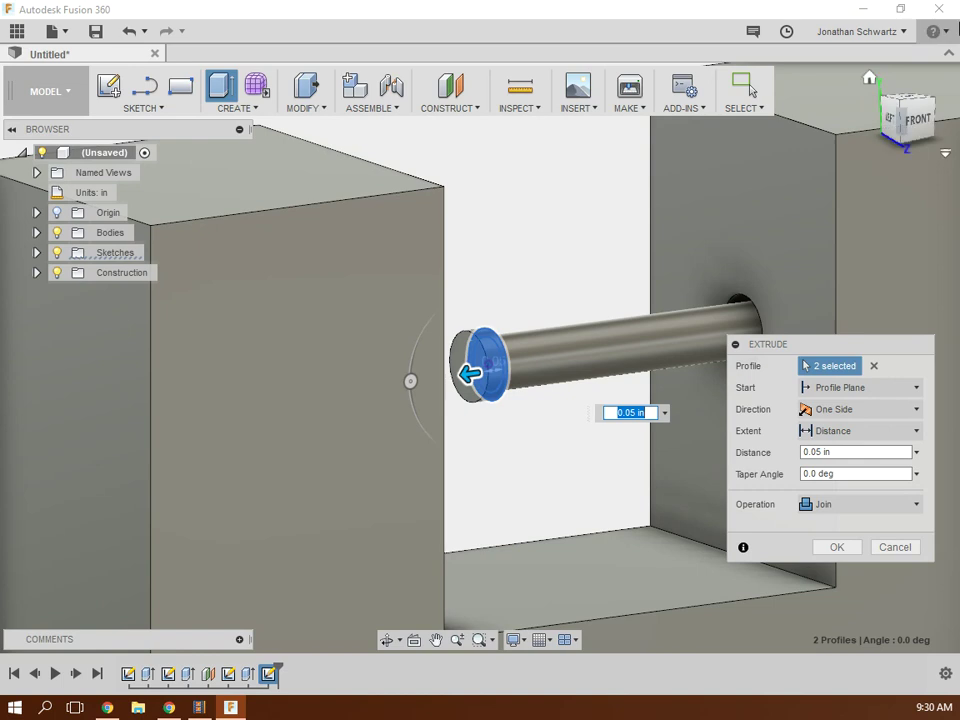
click(897, 137)
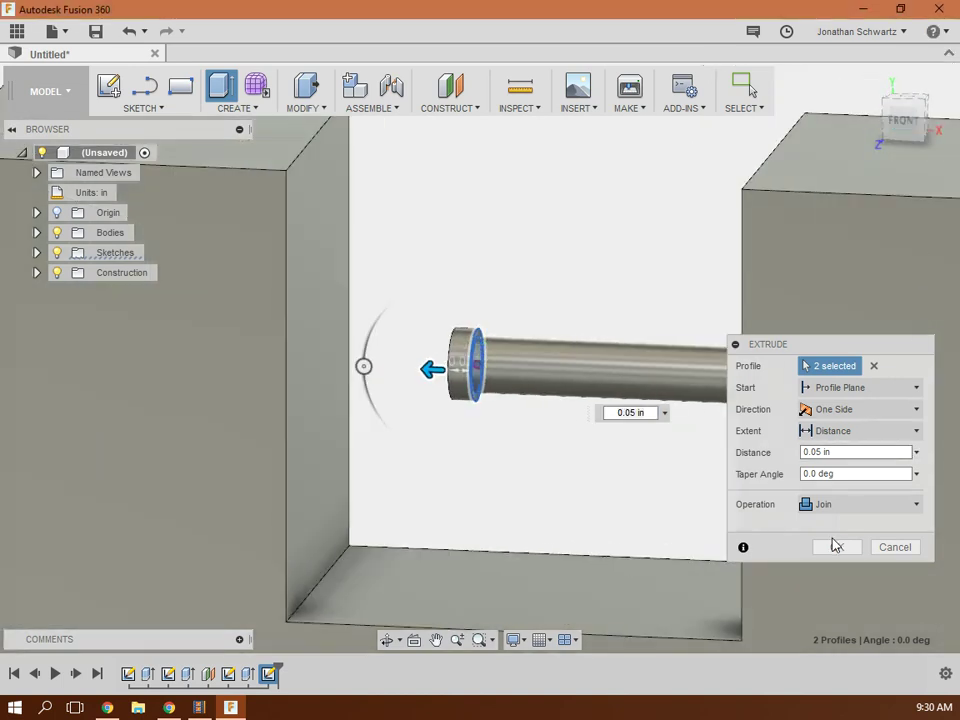
click(836, 546)
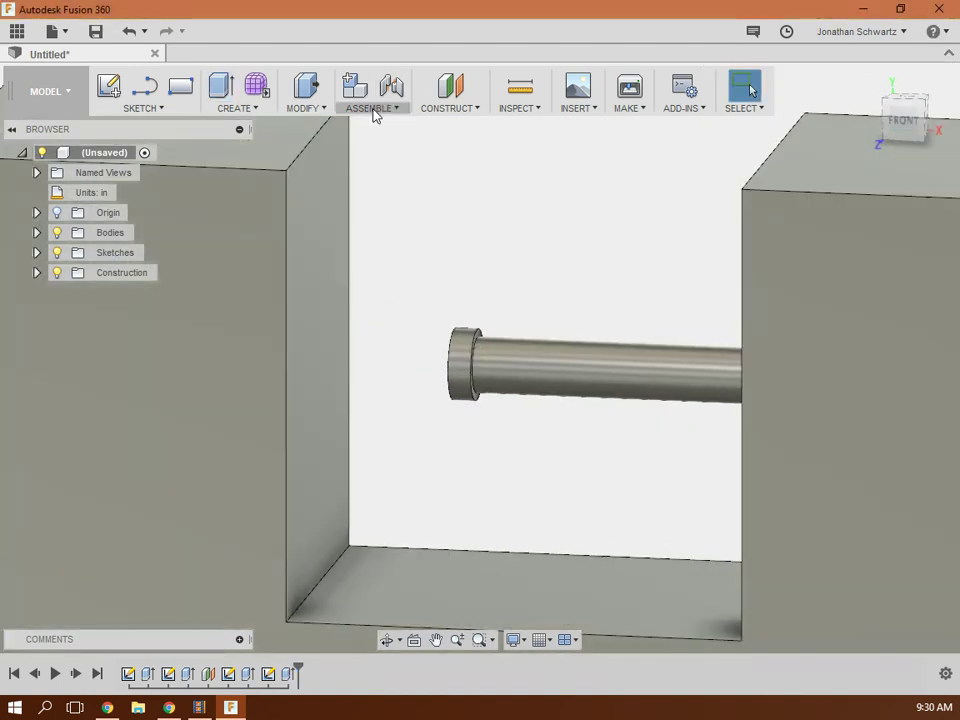
Fillet the nail head's ring, step and end edges with a 0.01 in radius.
click(302, 112)
click(302, 144)
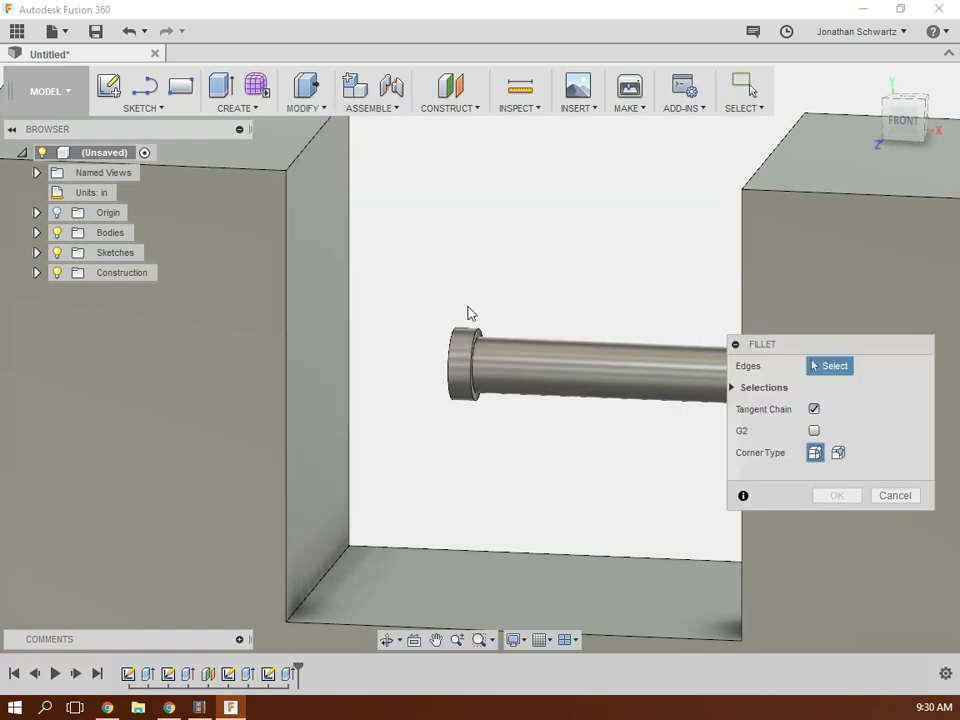
scroll(481, 352, up, 4)
click(475, 312)
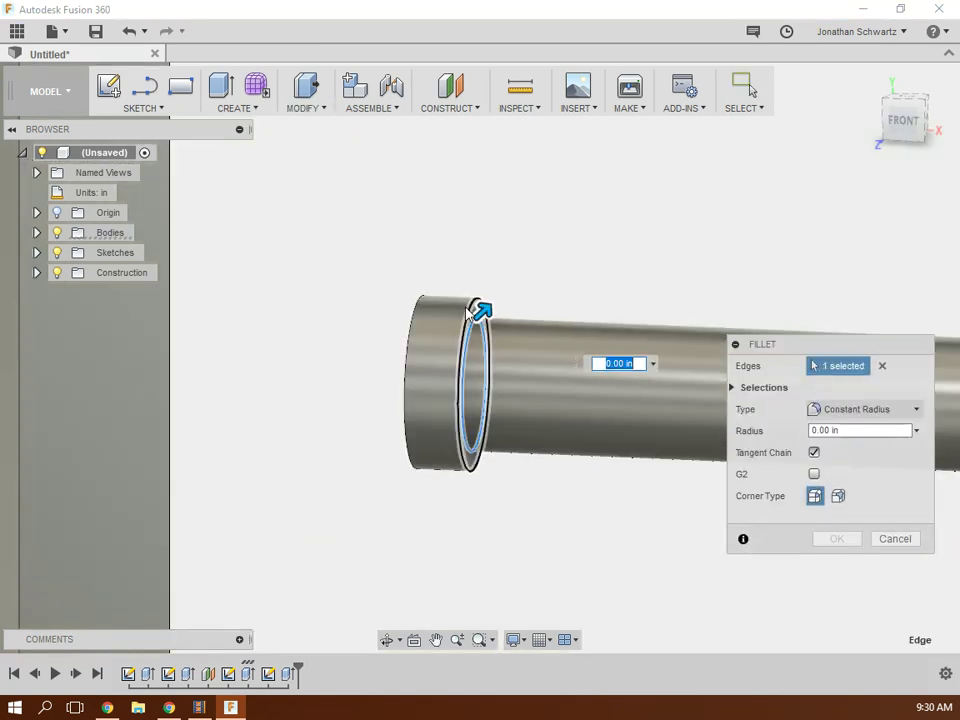
click(472, 308)
click(405, 328)
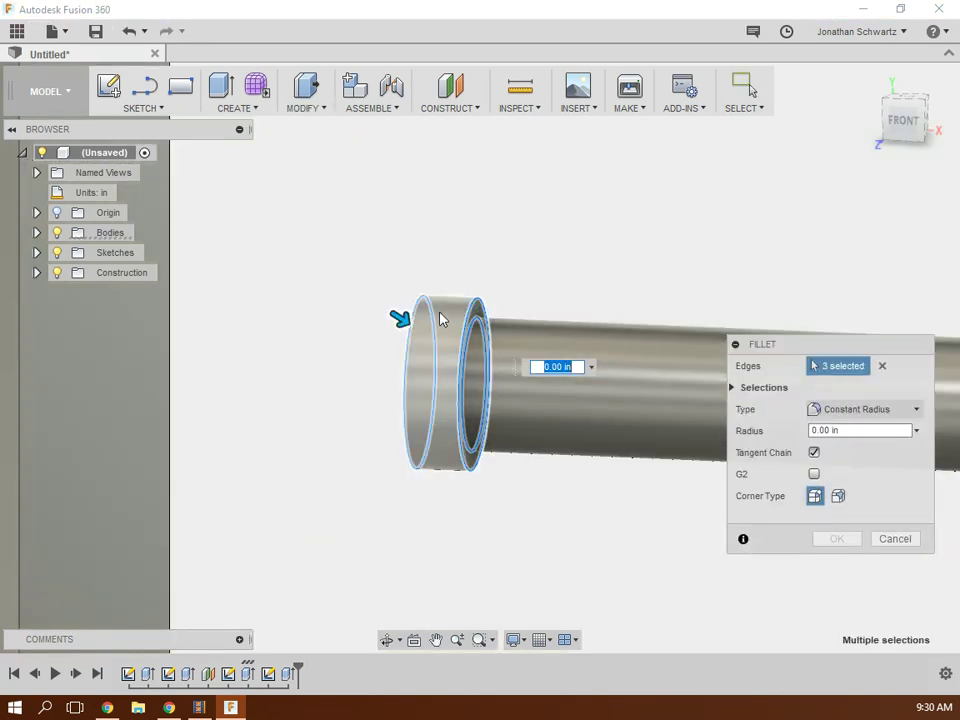
drag(401, 314, 410, 309)
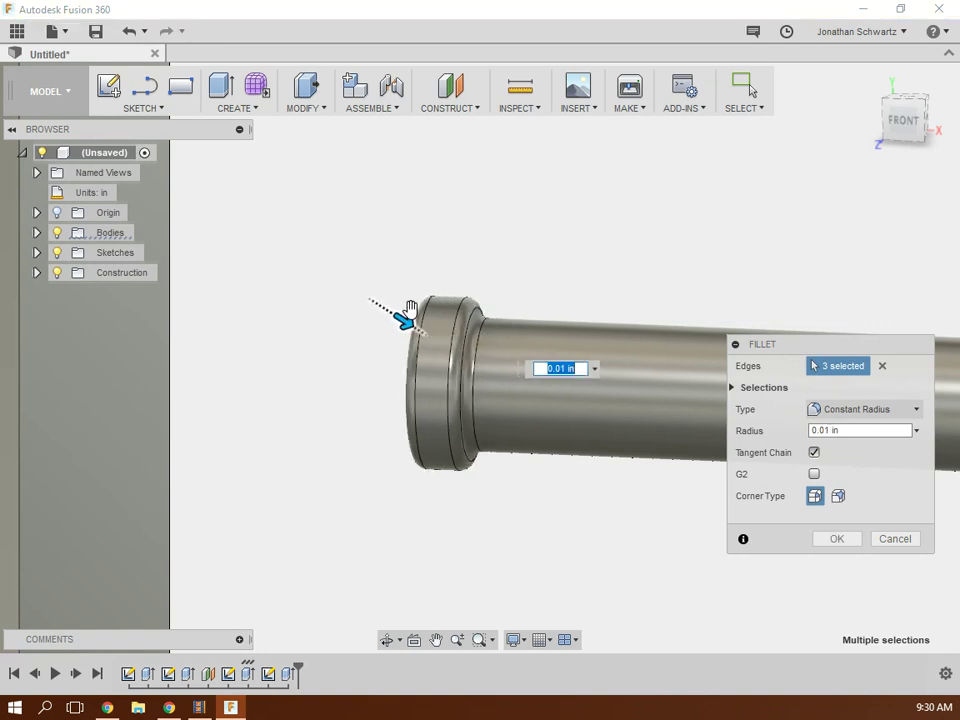
click(834, 539)
scroll(737, 450, down, 5)
Create an offset construction plane 0.20 in past the shaft's far end face.
middle_drag(733, 439, 122, 306)
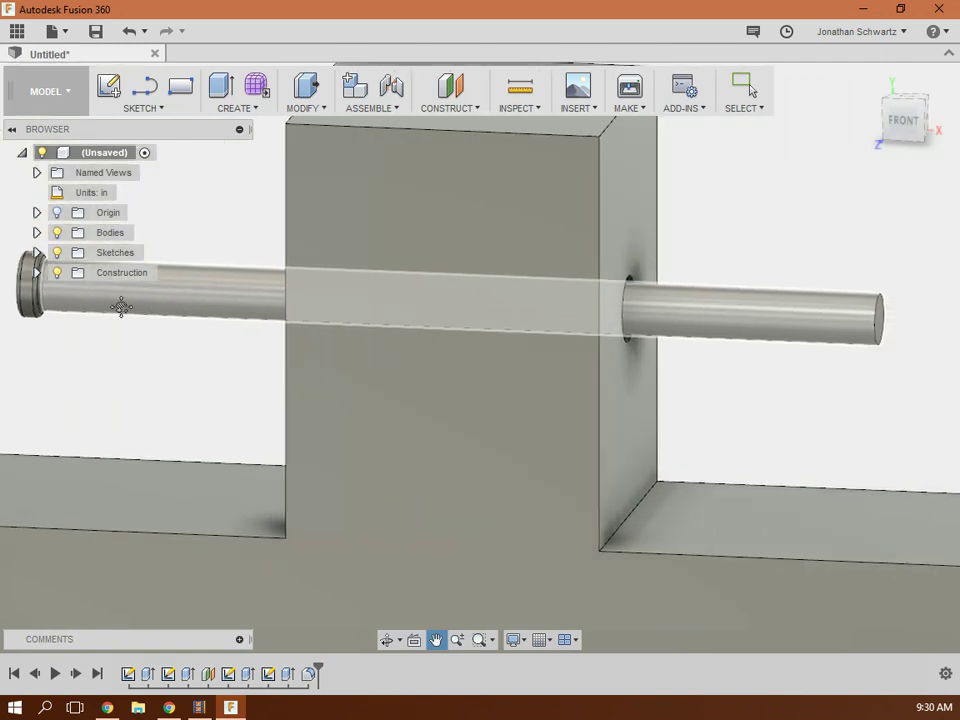
middle_drag(745, 392, 510, 369)
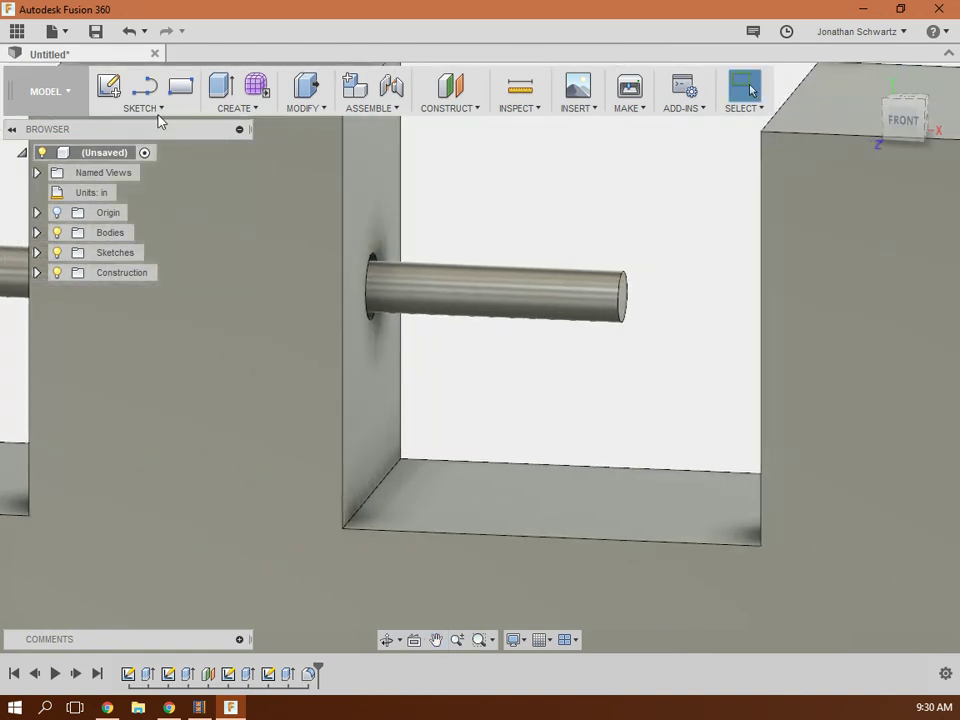
click(450, 86)
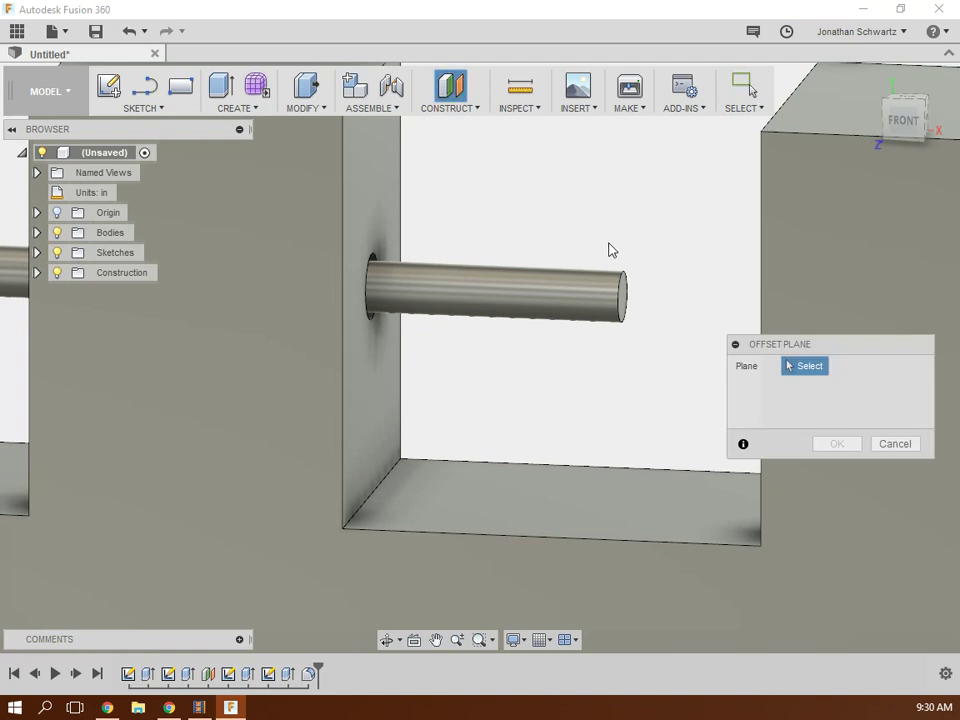
click(627, 305)
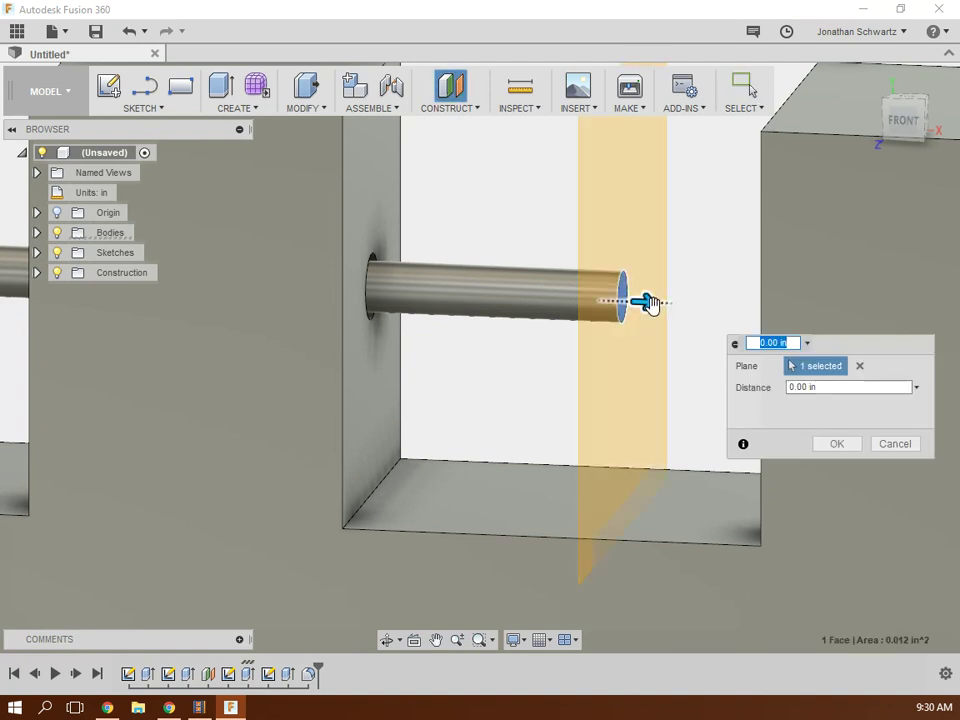
drag(650, 304, 729, 304)
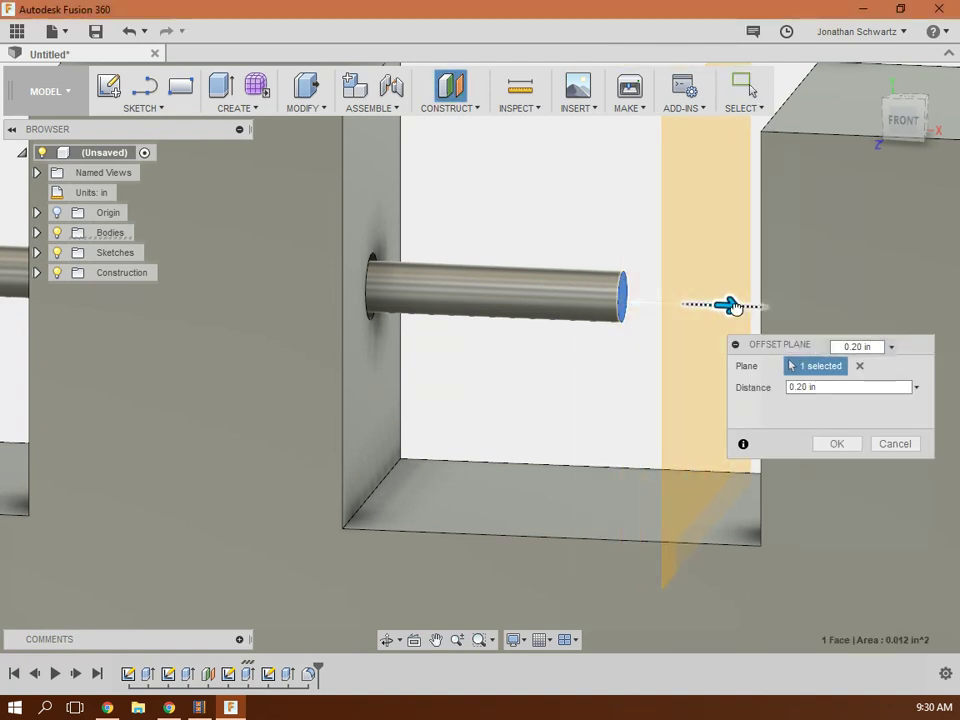
click(912, 114)
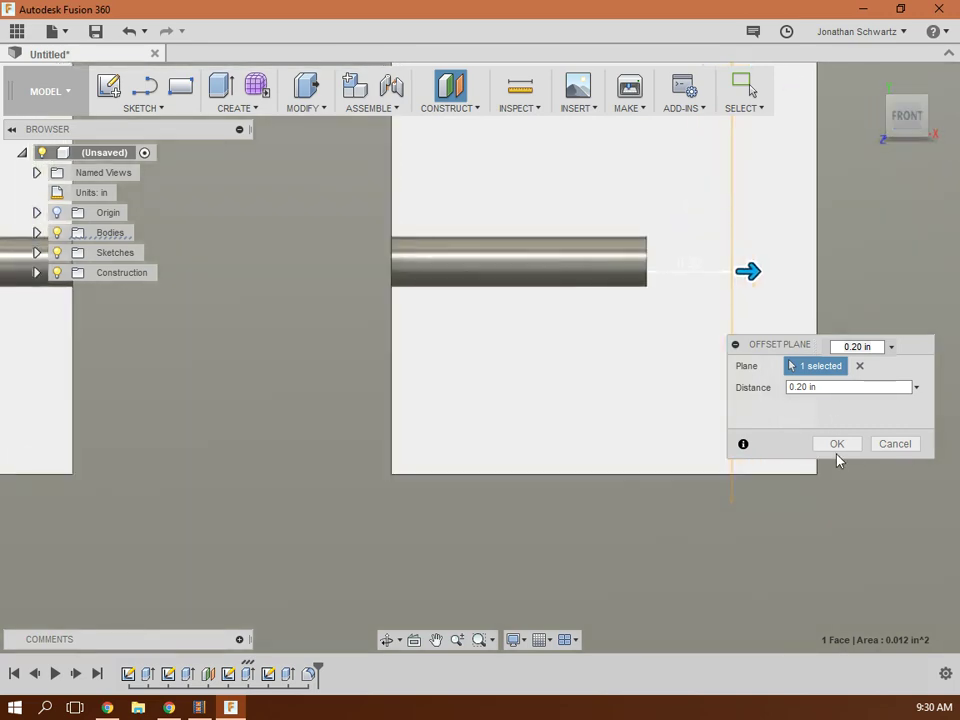
click(837, 444)
click(867, 134)
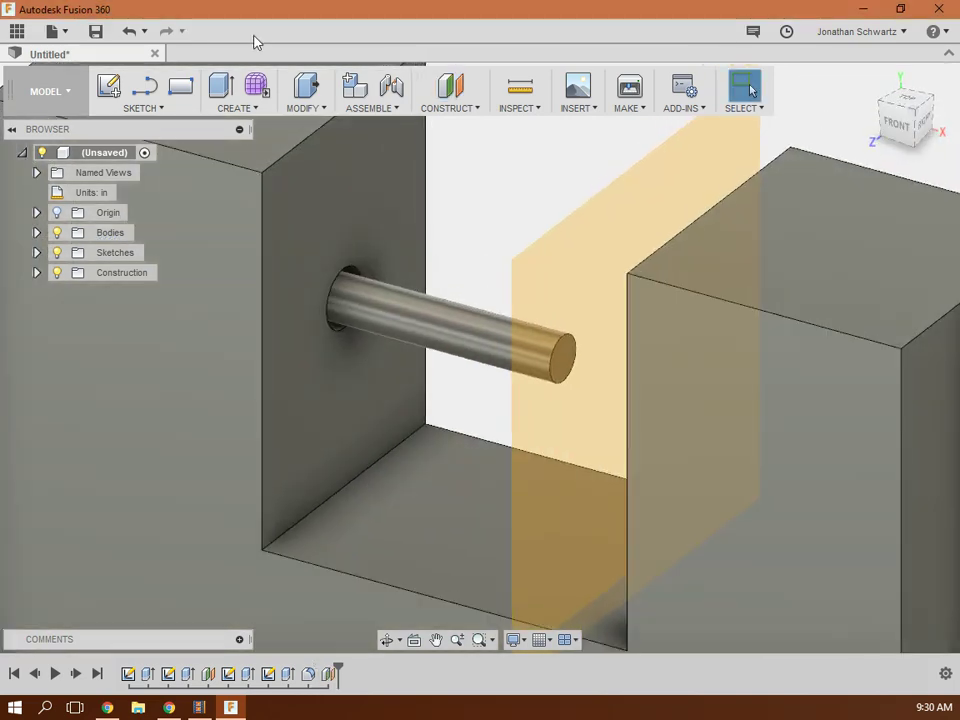
Sketch a 0.00000001 in diameter circle at the origin of the offset plane.
click(108, 86)
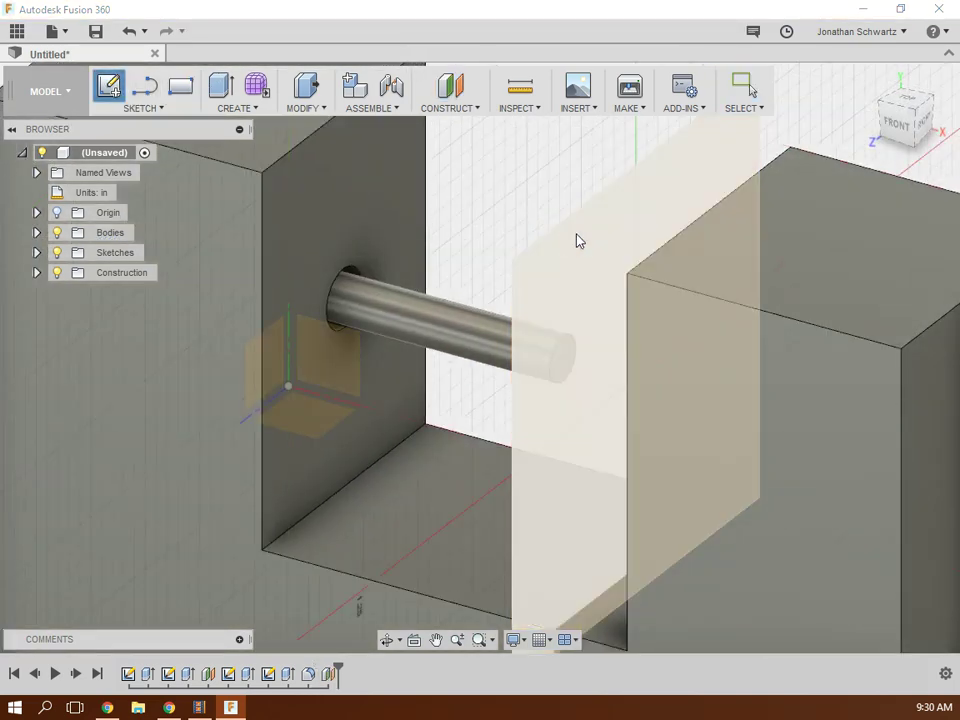
click(578, 238)
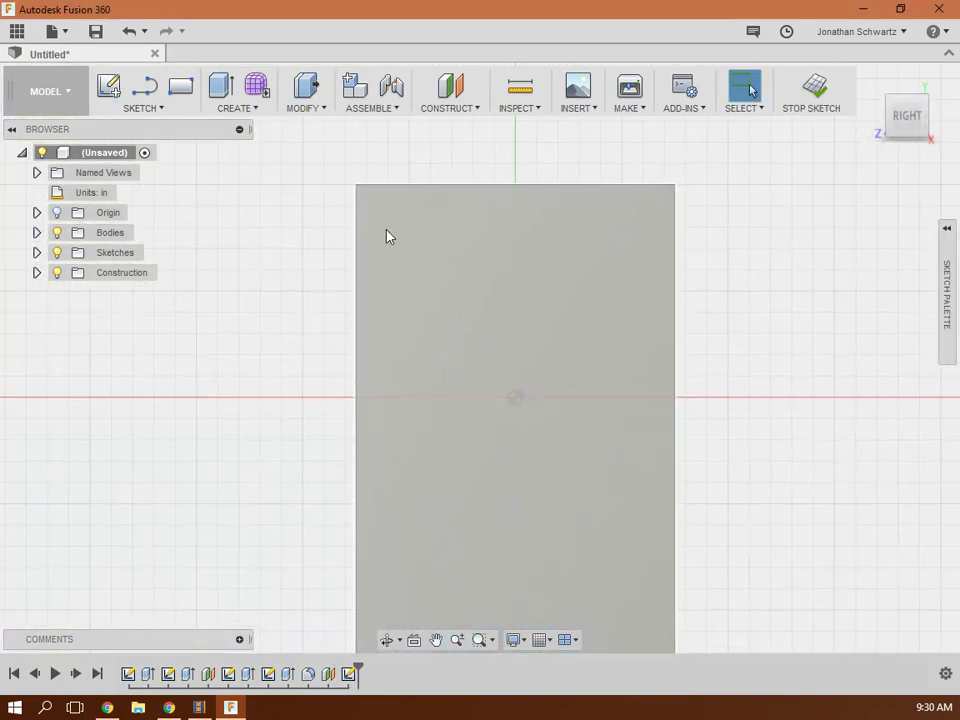
click(160, 110)
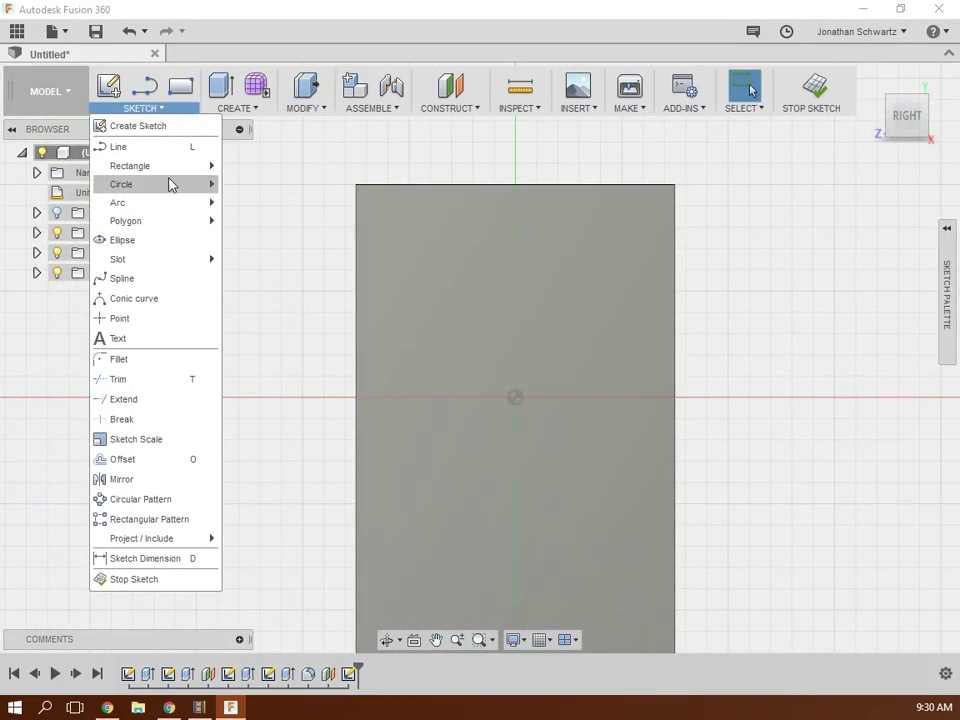
mouse_move(176, 184)
click(281, 188)
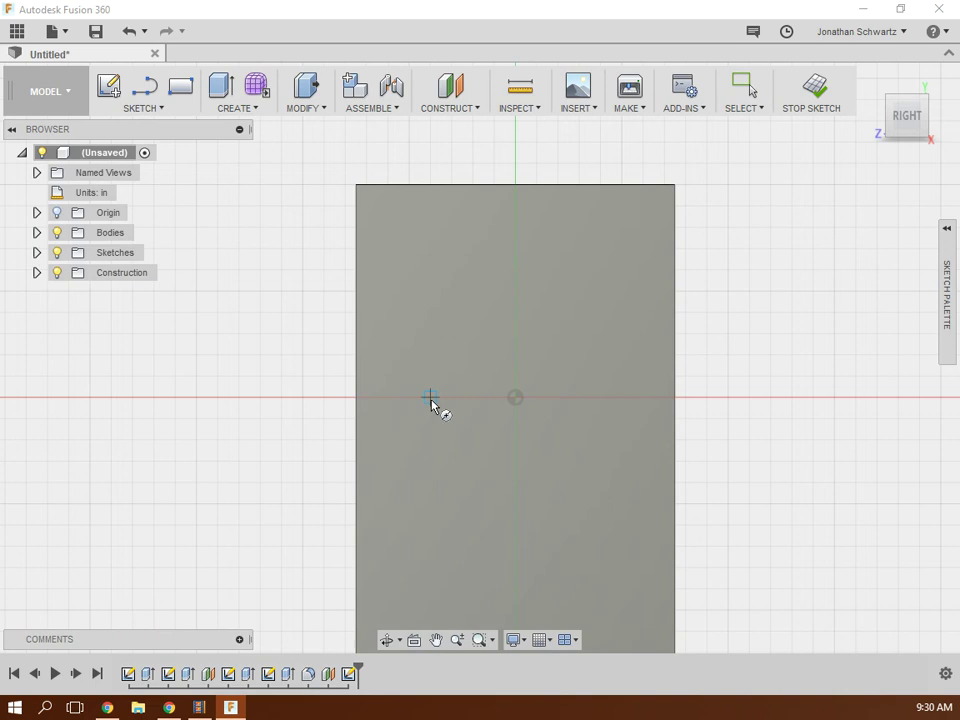
click(520, 400)
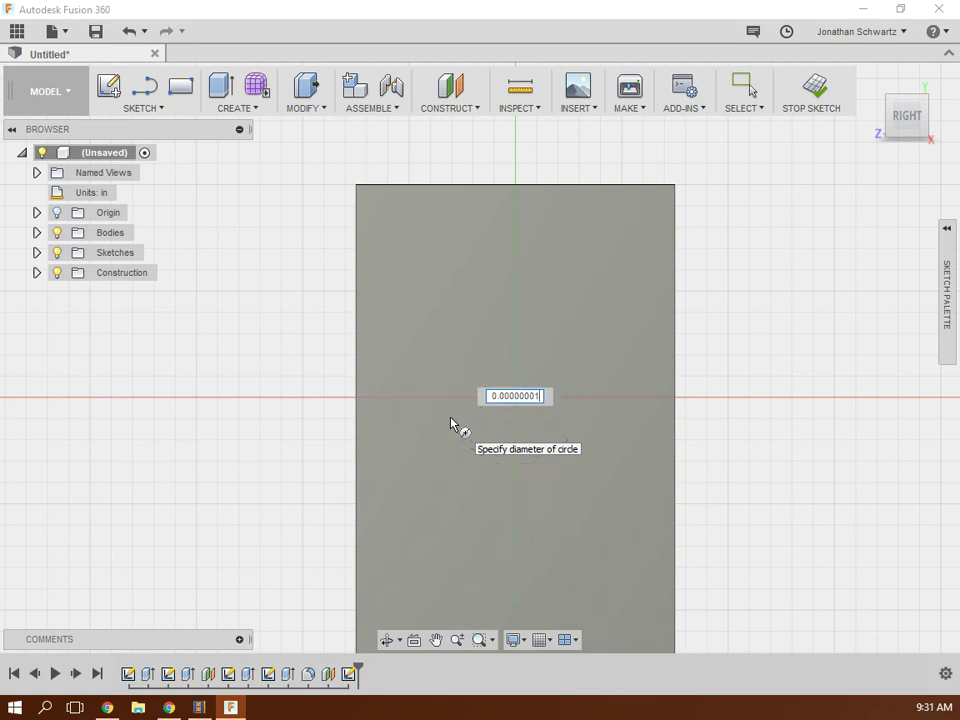
key(Tab)
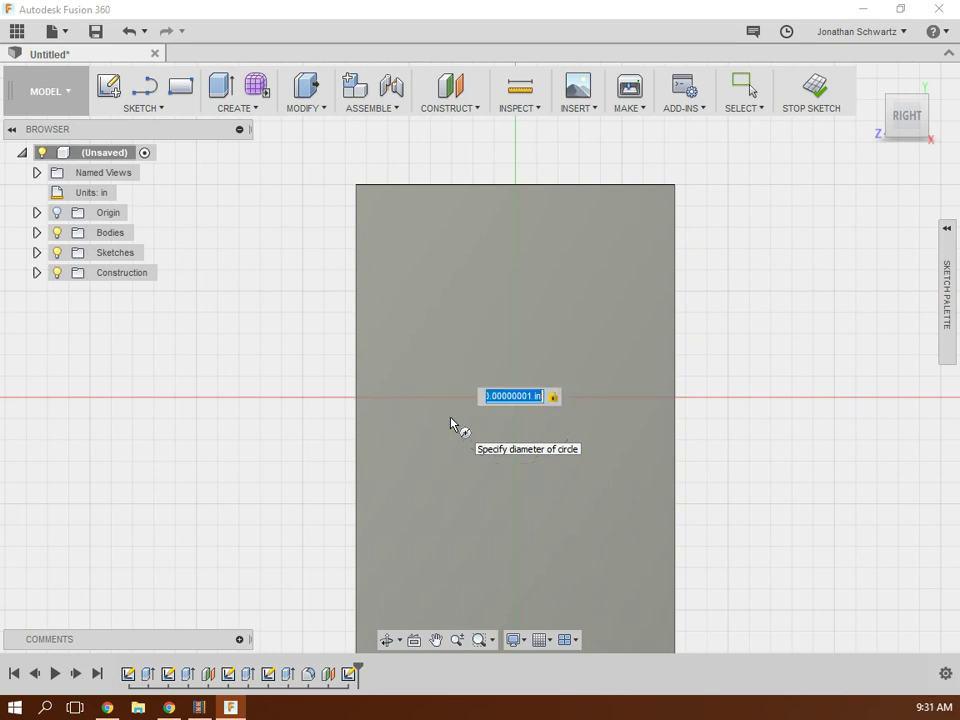
key(Return)
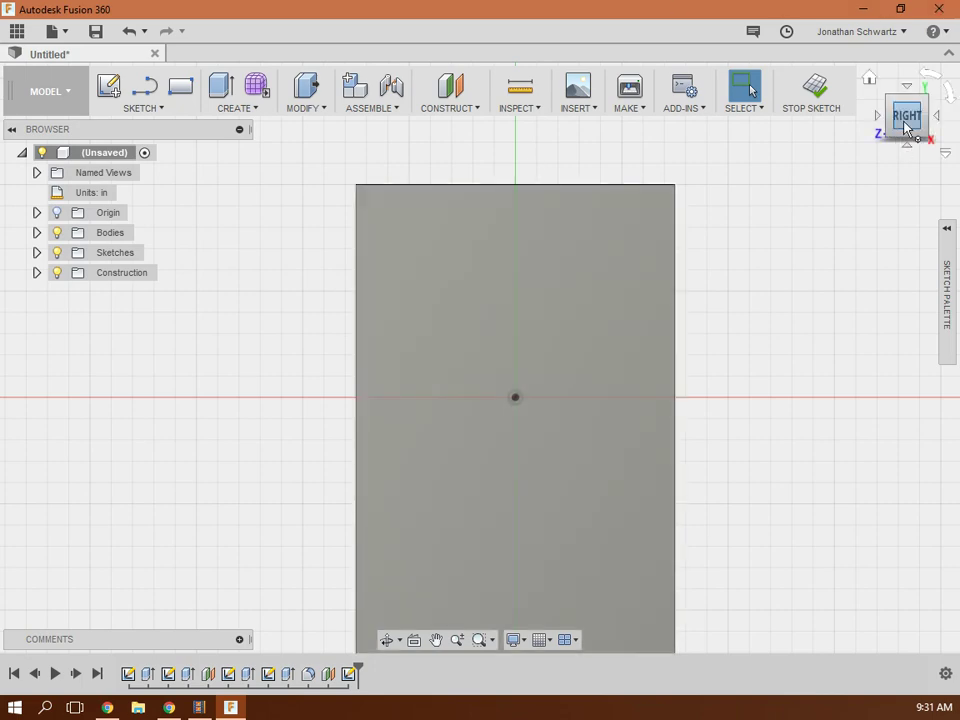
click(904, 124)
Finish the sketch and loft the nail's end face to the tip point, forming a sharp point.
click(811, 88)
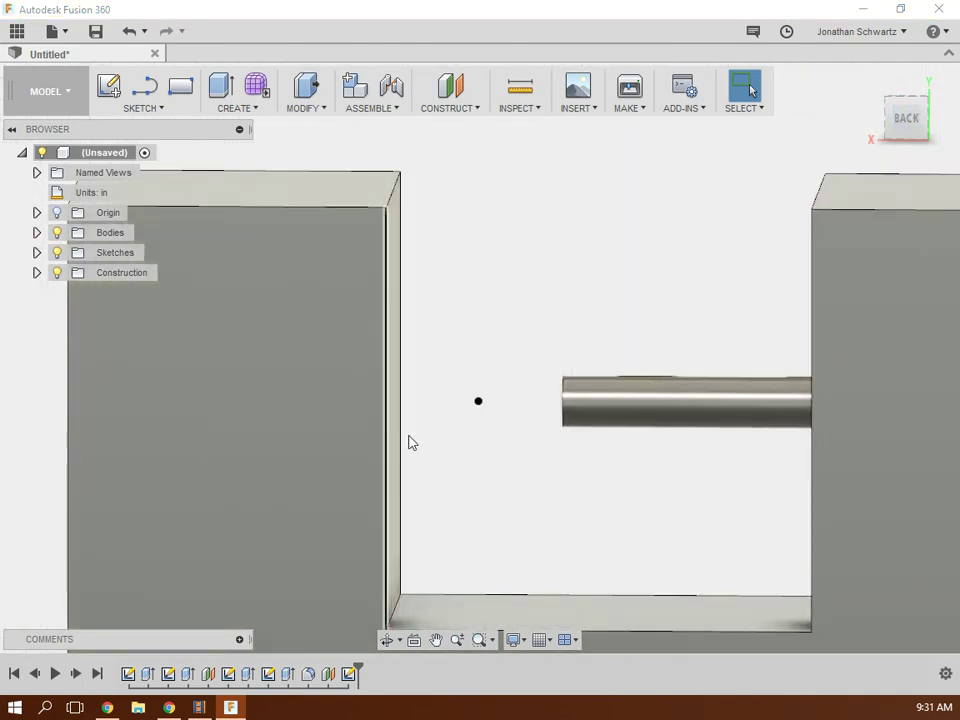
scroll(480, 401, up, 3)
scroll(557, 364, down, 5)
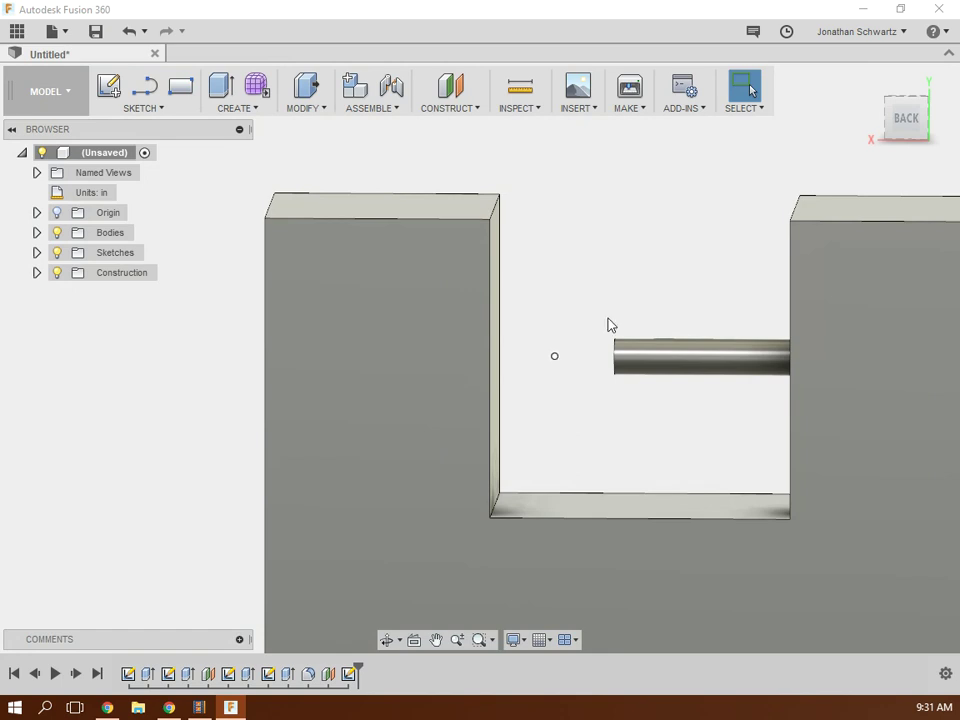
drag(911, 117, 880, 125)
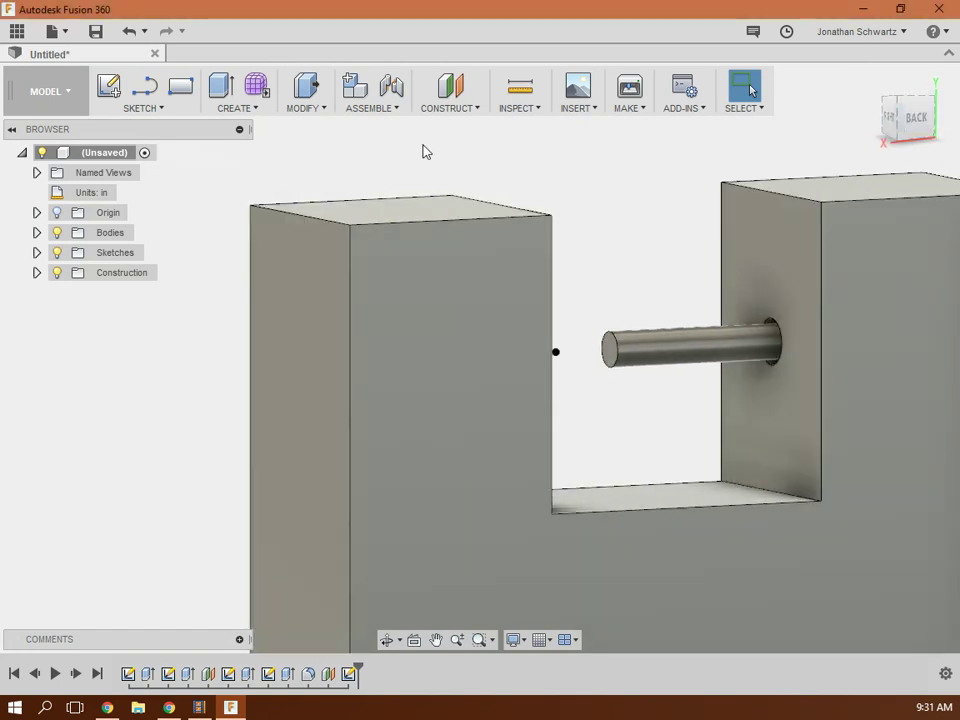
click(257, 110)
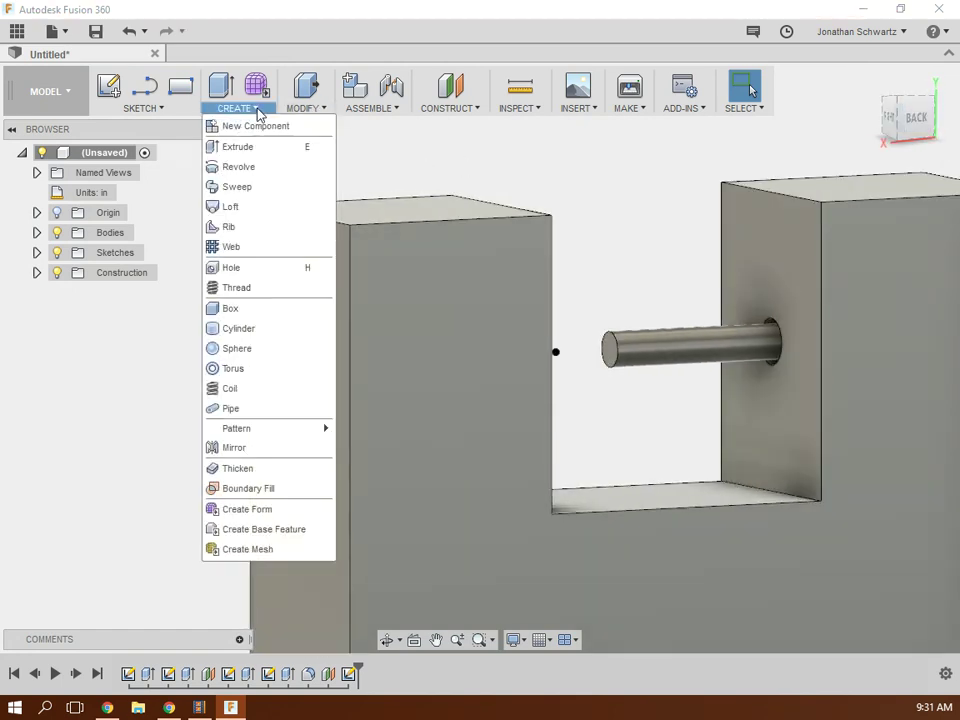
click(251, 214)
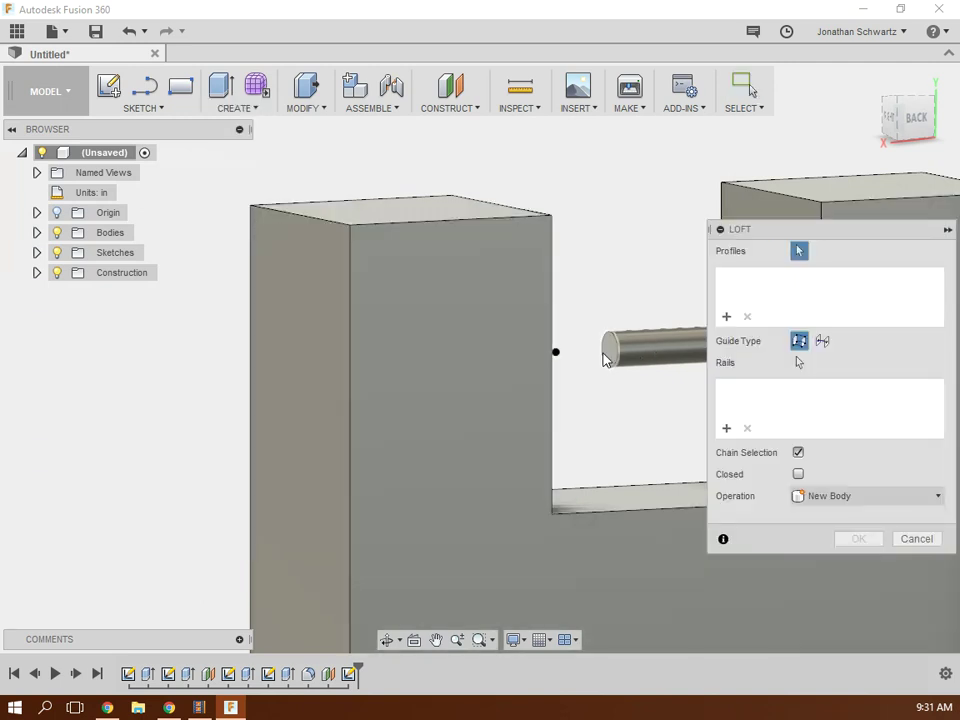
click(613, 355)
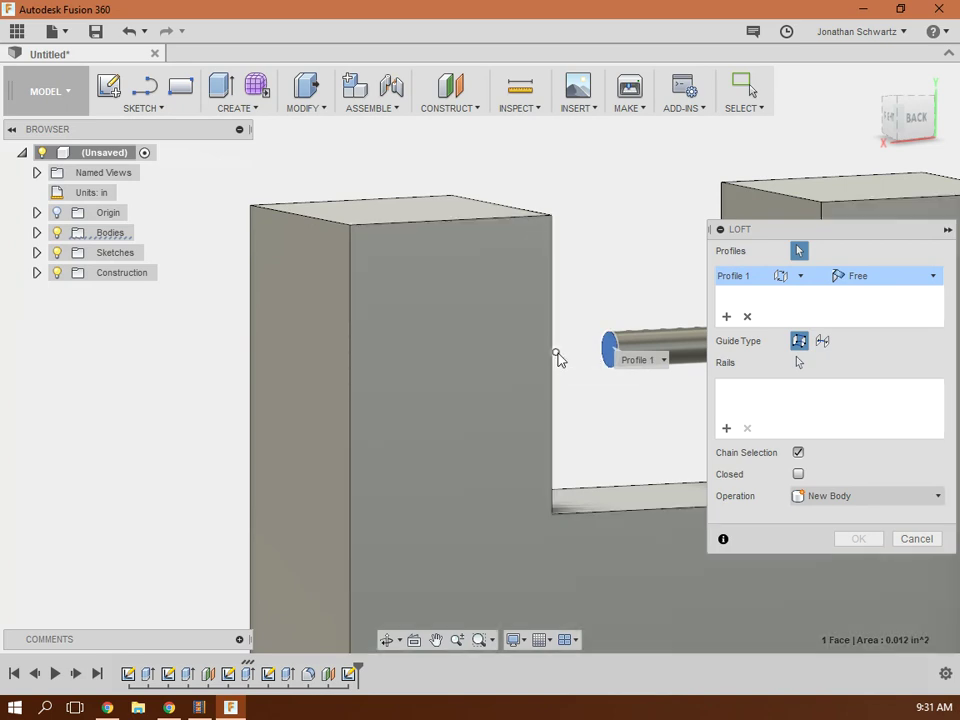
click(556, 352)
click(859, 540)
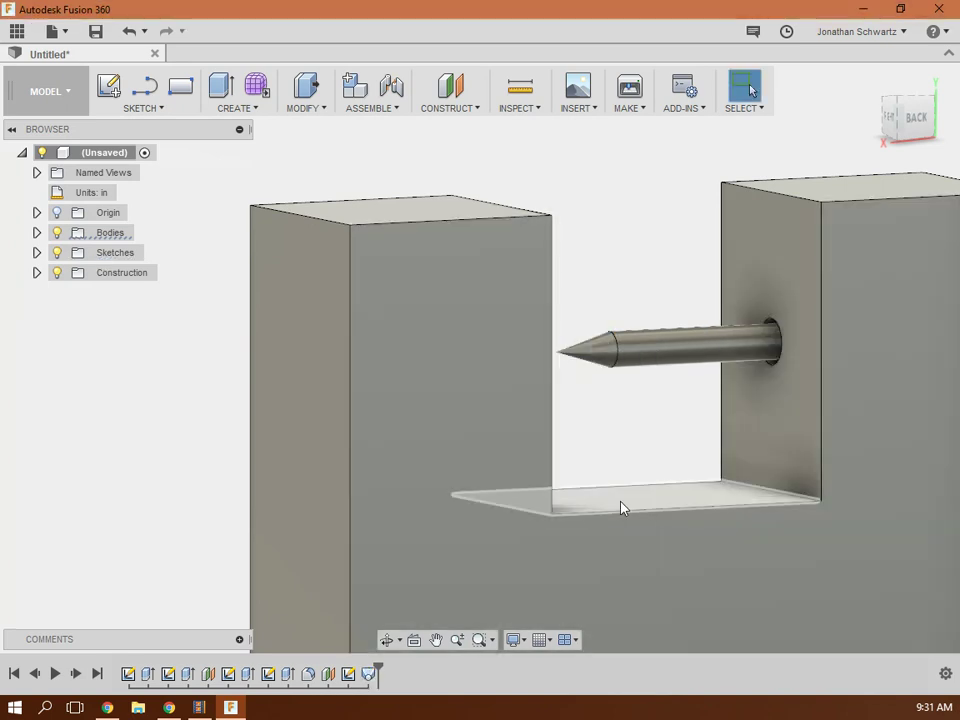
scroll(700, 450, down, 5)
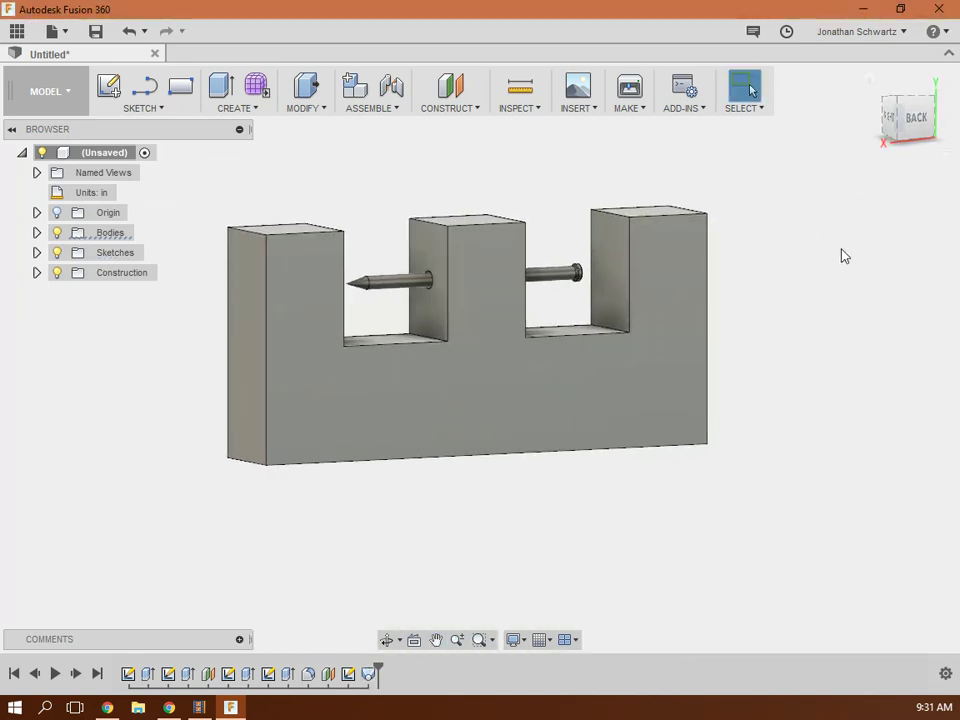
Apply the Wood > Finished Oak - Semigloss appearance to the notched block body.
right_click(843, 257)
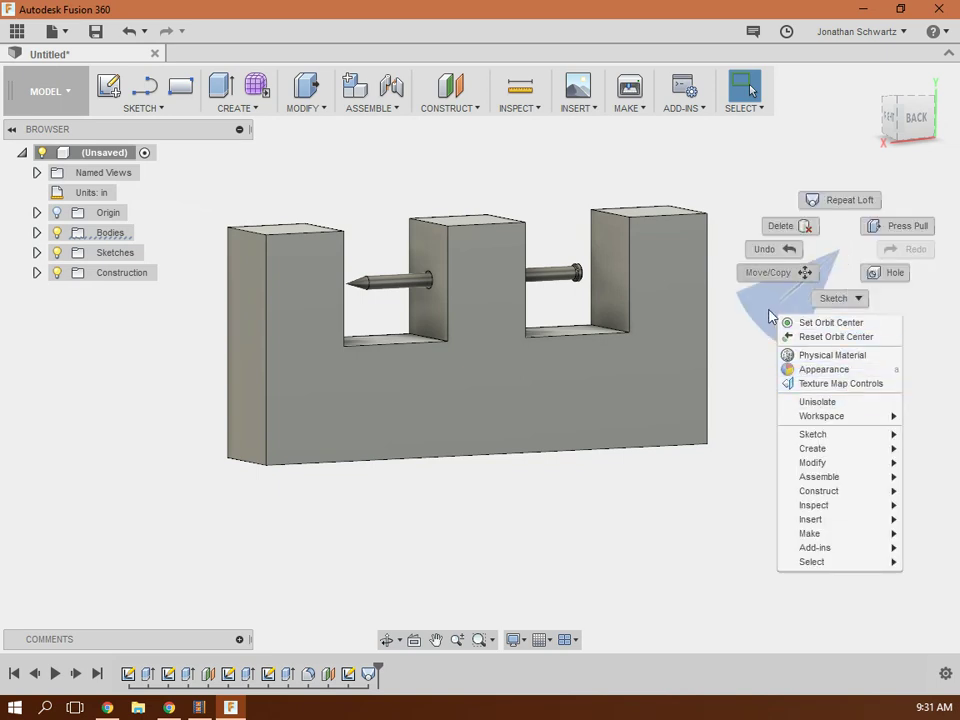
click(731, 394)
right_click(808, 369)
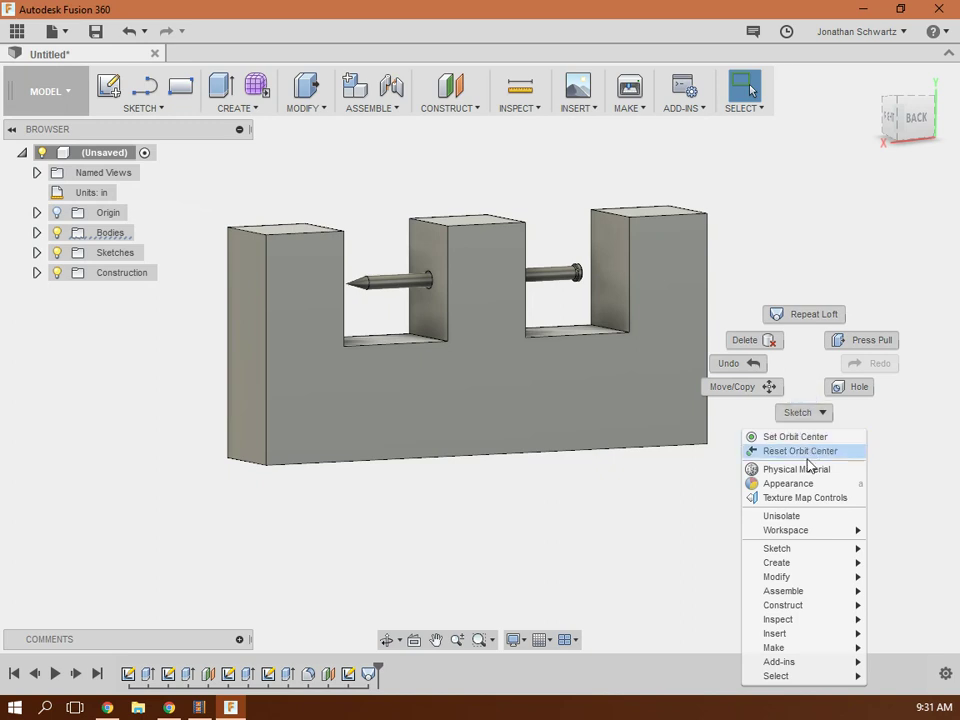
click(789, 484)
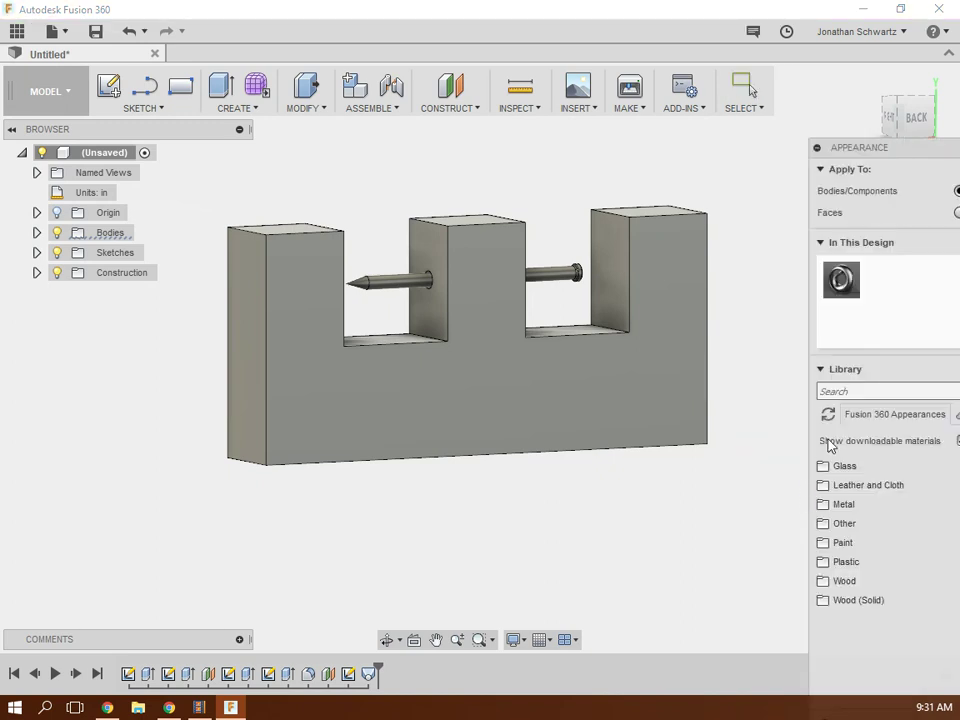
drag(913, 160, 679, 133)
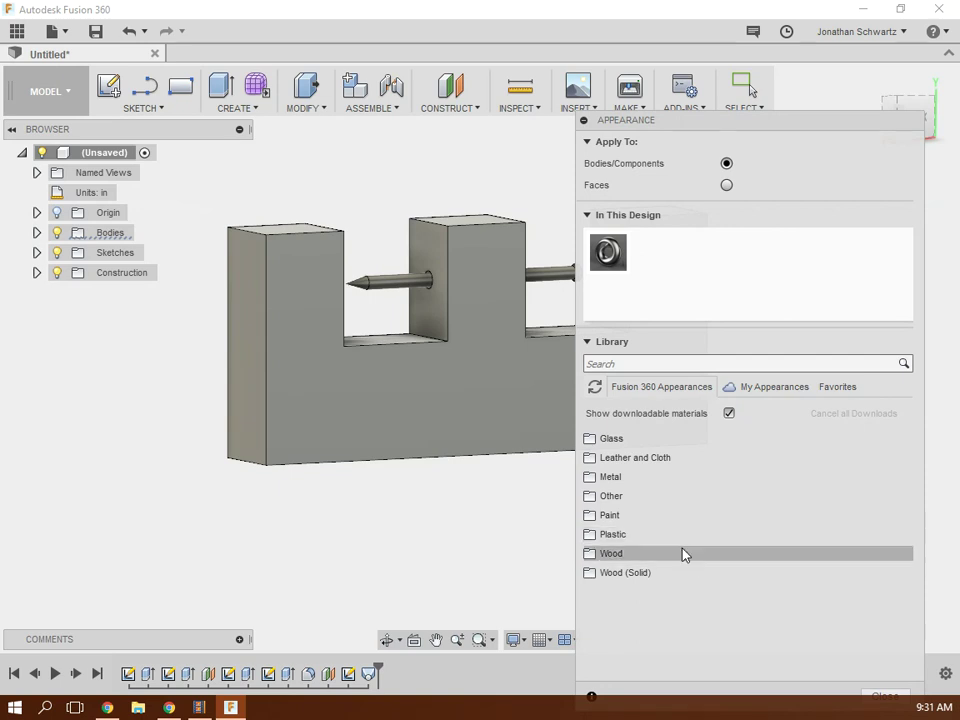
click(681, 554)
click(677, 573)
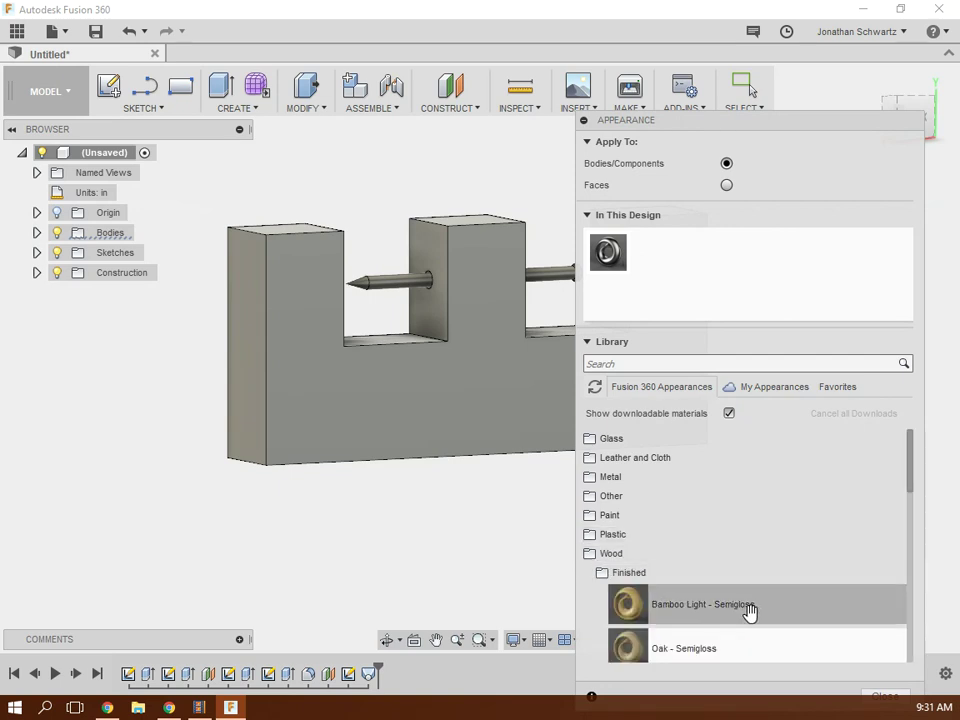
scroll(750, 612, down, 1)
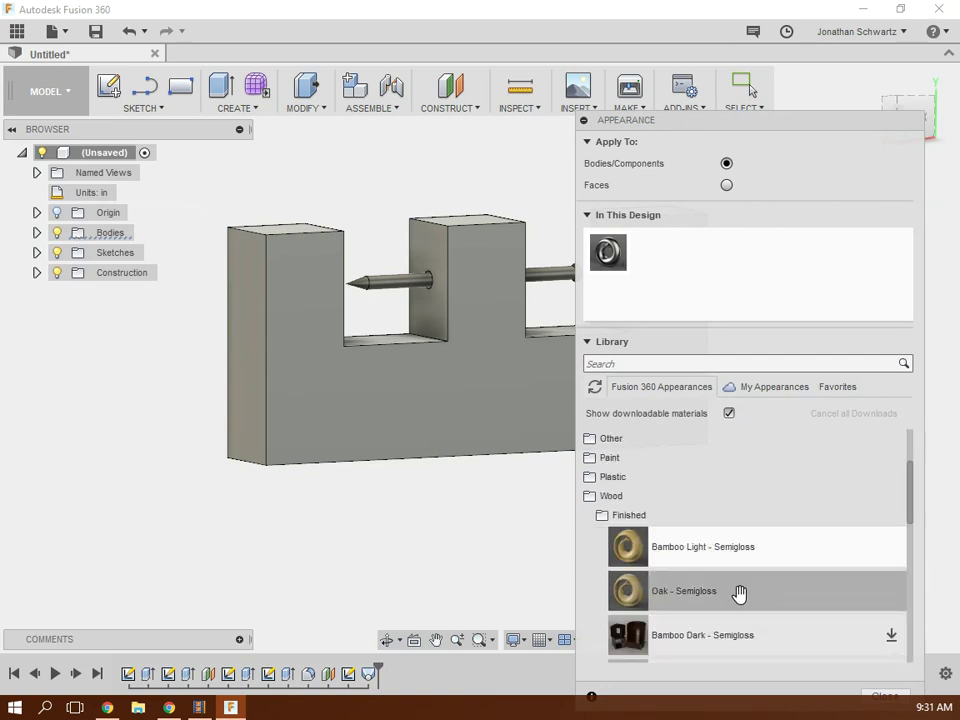
drag(739, 594, 437, 410)
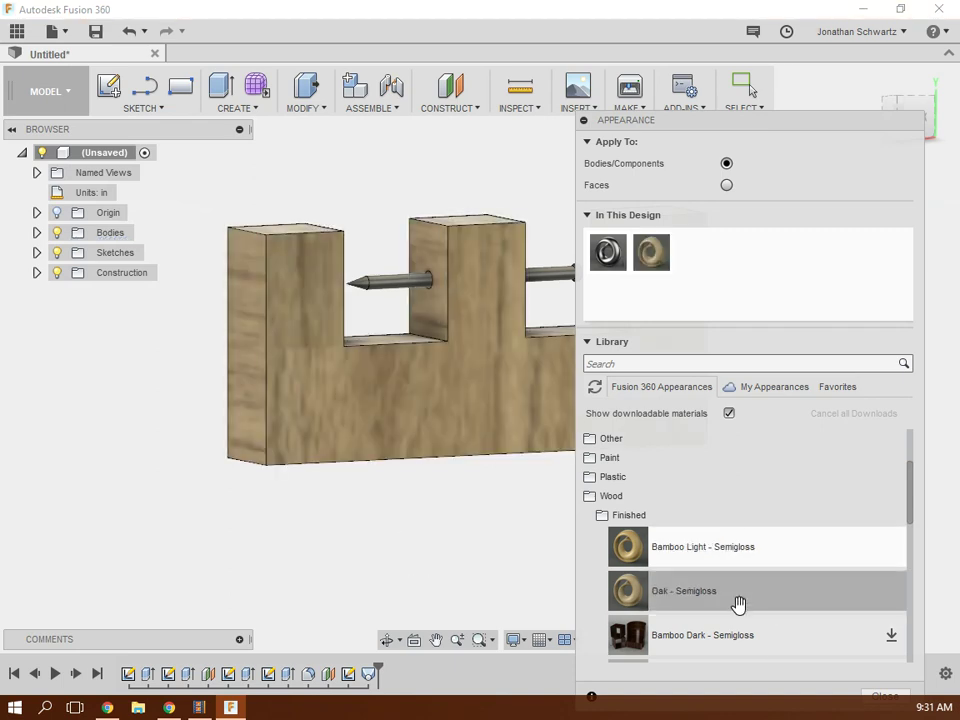
drag(738, 605, 386, 386)
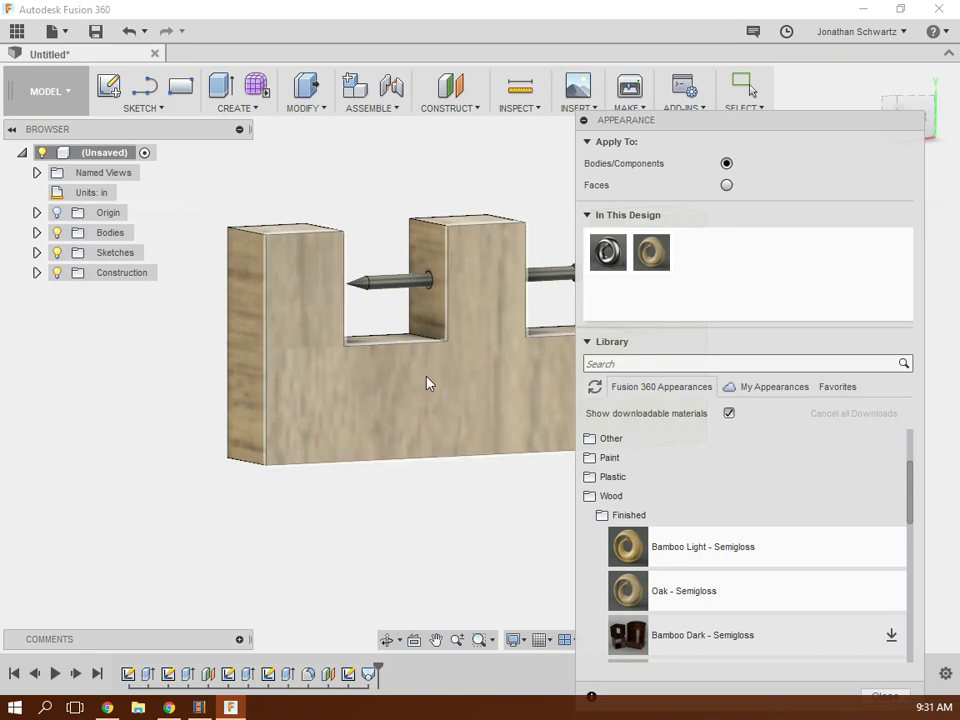
Paint only the block's front face with Paint - Enamel Glossy (Red), applying to faces.
scroll(788, 511, down, 5)
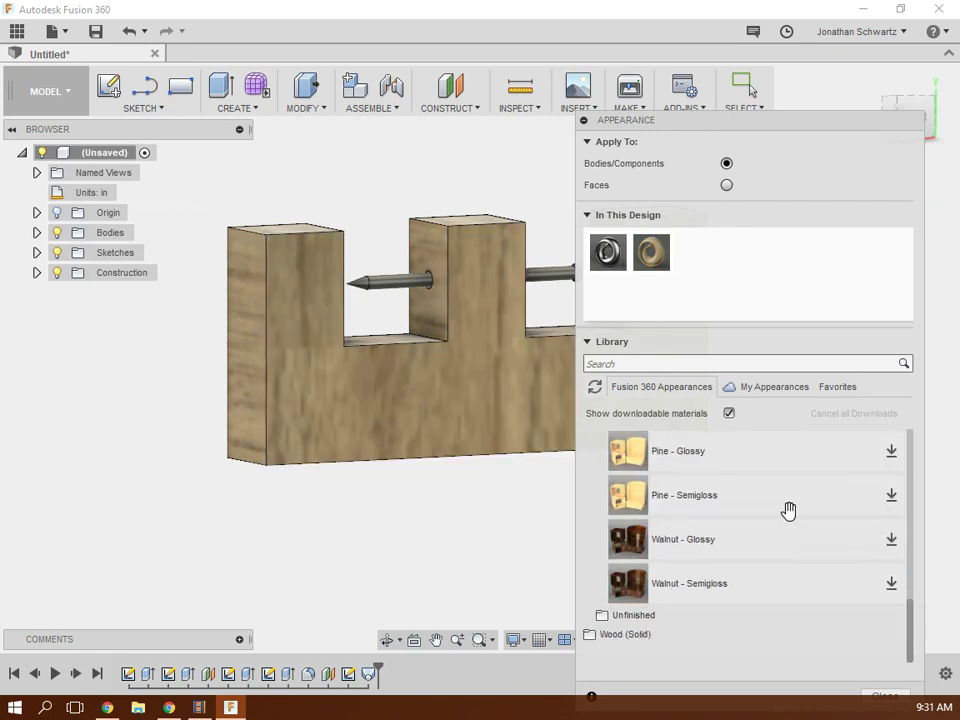
scroll(766, 520, up, 5)
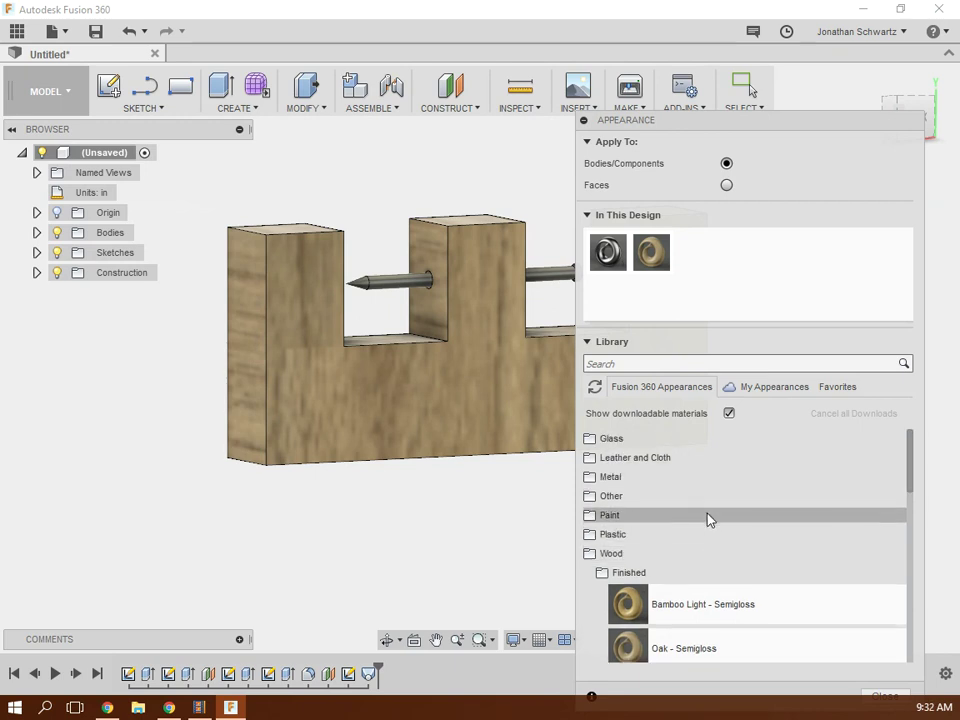
click(707, 516)
click(718, 540)
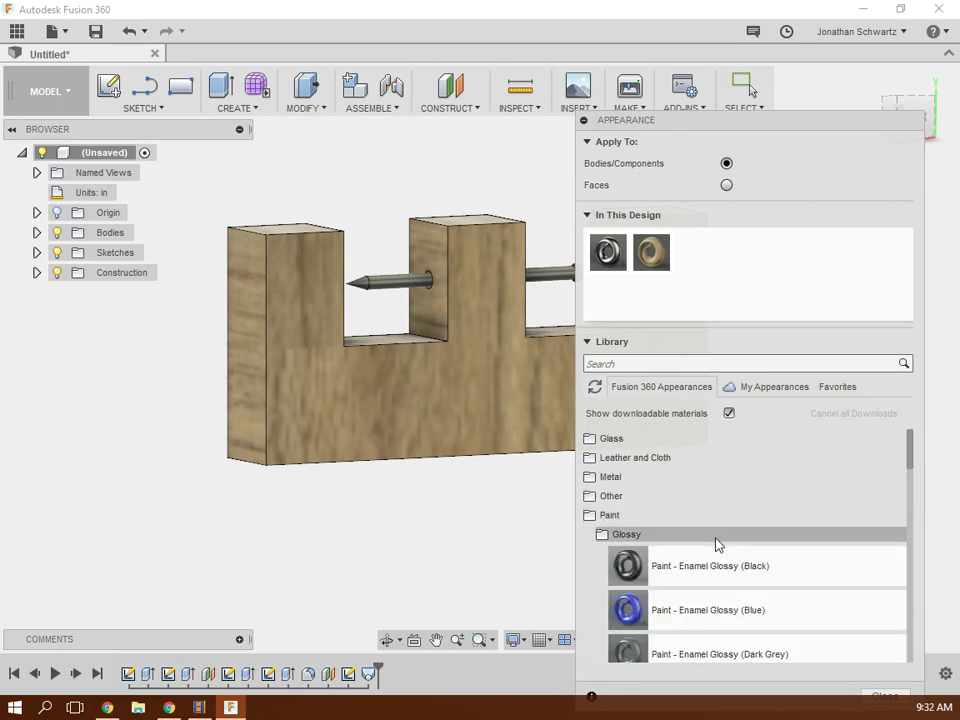
scroll(717, 570, down, 5)
scroll(716, 575, up, 3)
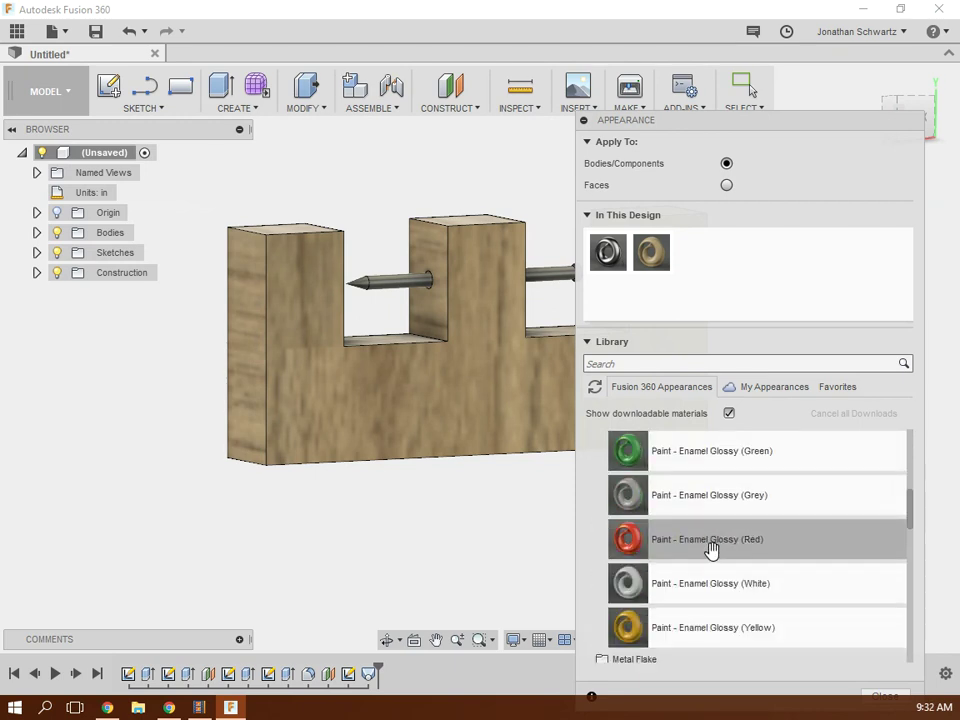
click(728, 187)
drag(628, 539, 370, 466)
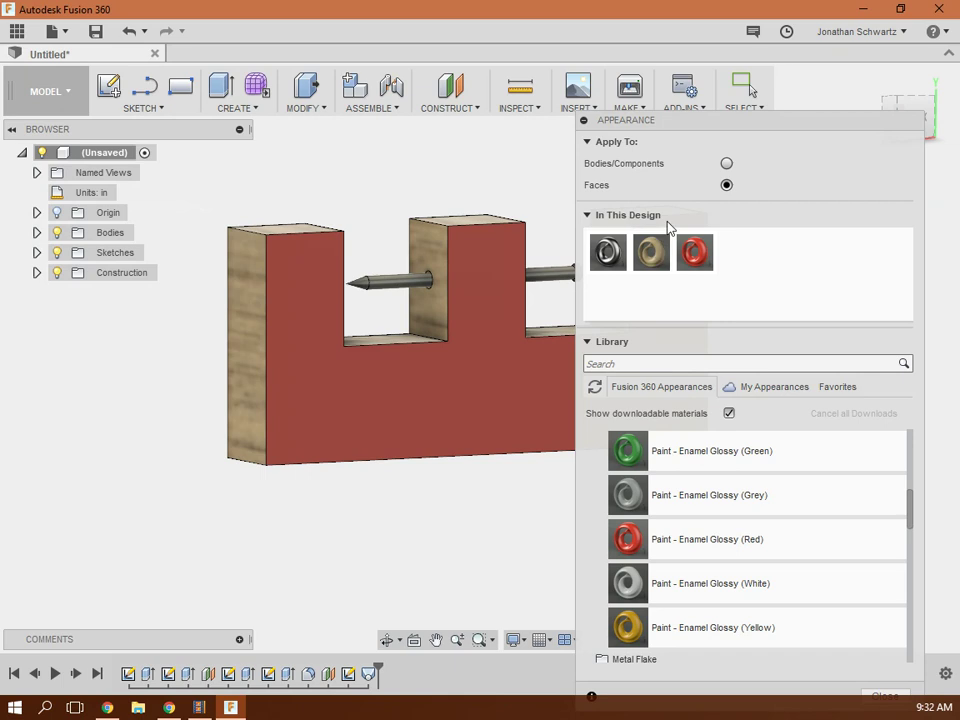
Restore the oak finish on the front face and move the collapsed Appearance panel aside.
drag(651, 252, 485, 410)
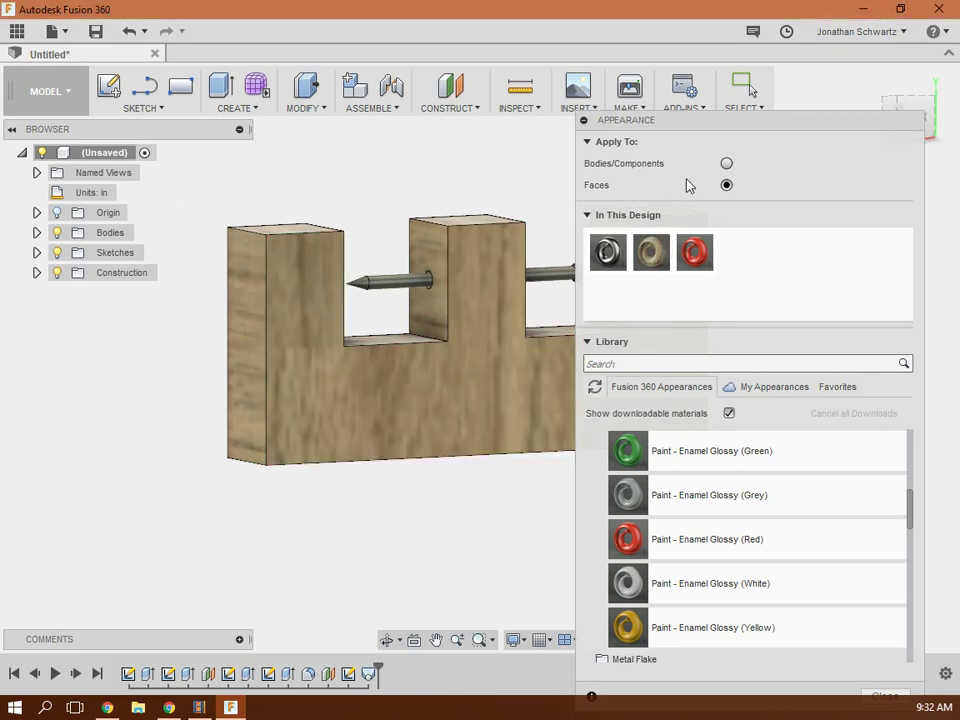
click(584, 120)
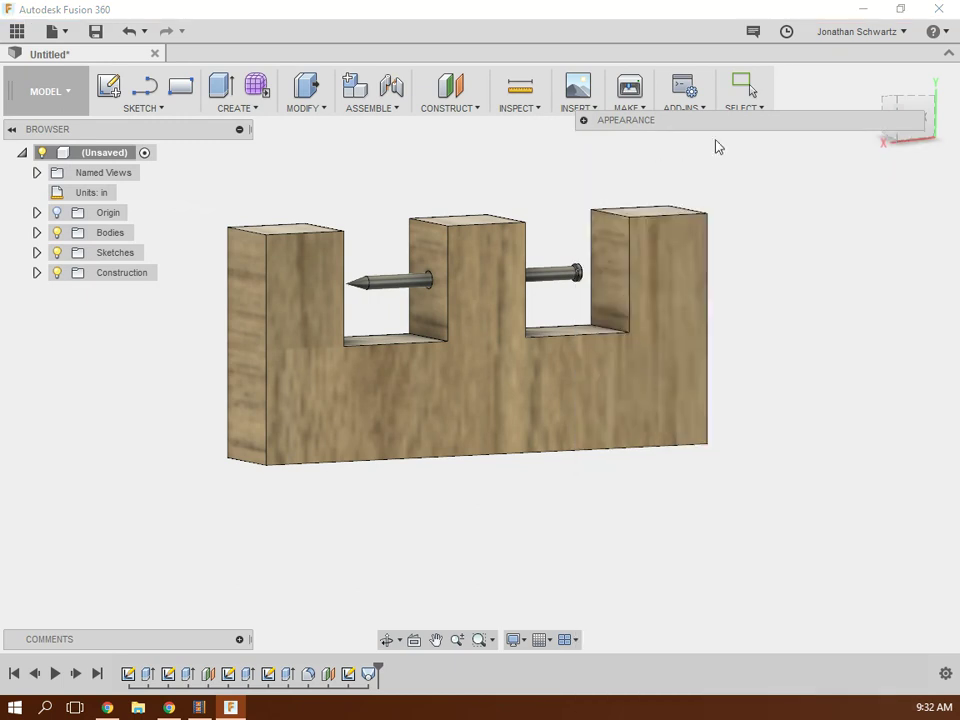
drag(726, 130, 761, 641)
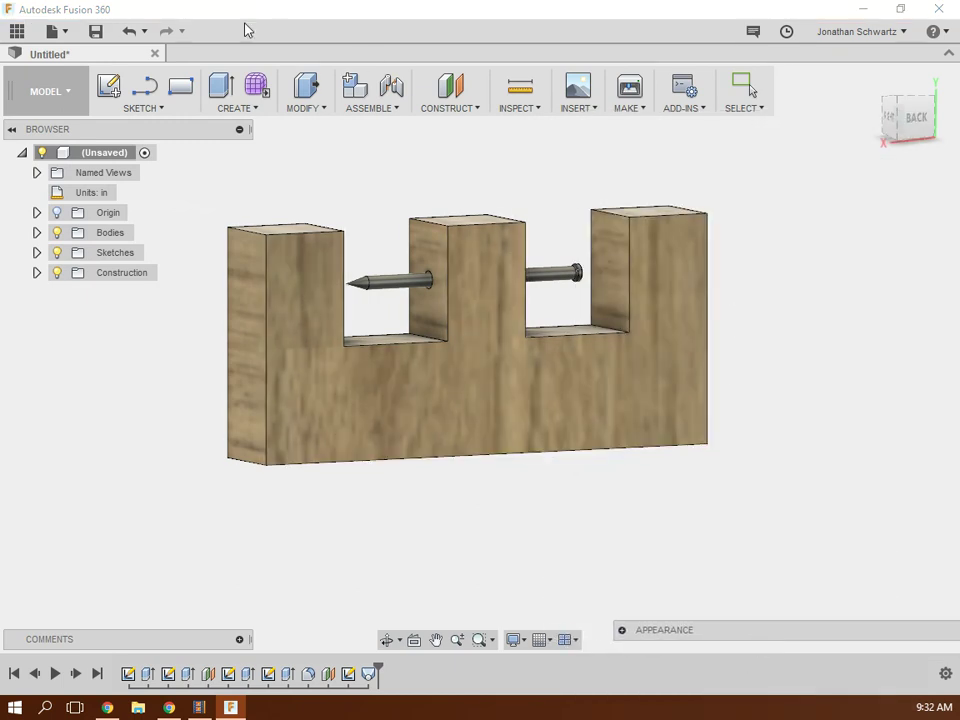
Save the design as 'wooden block' in the project's master folder.
click(98, 32)
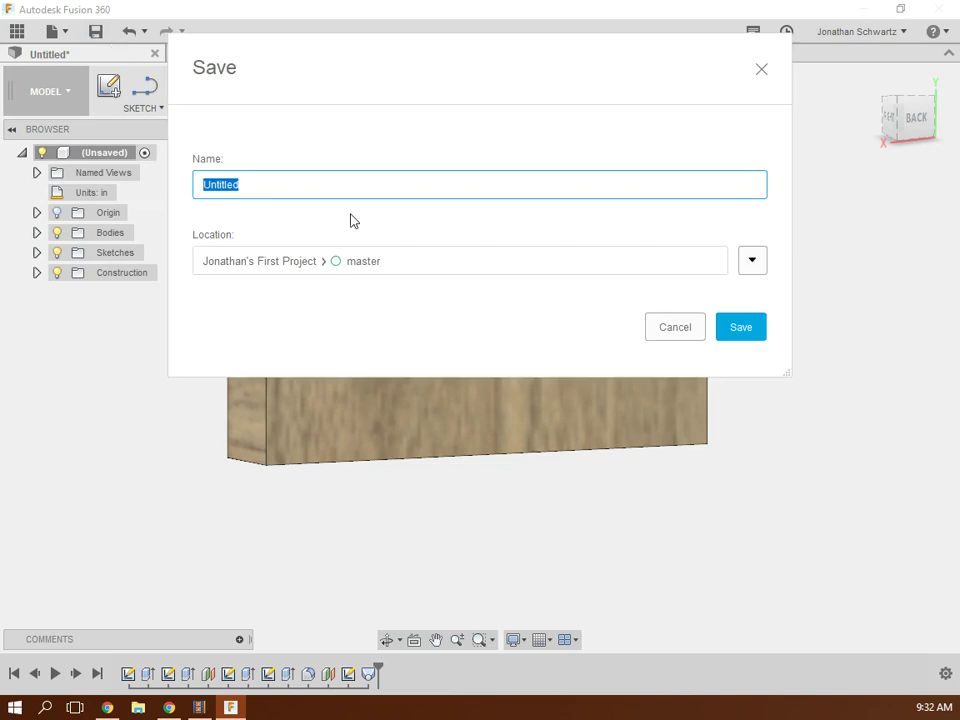
text(wooden block)
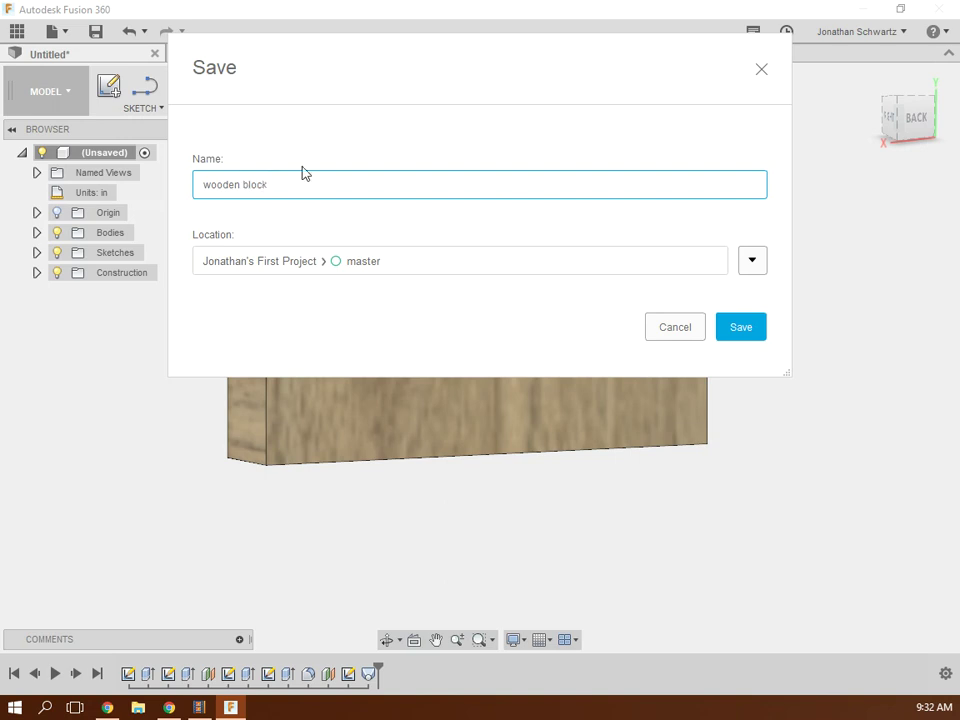
click(740, 327)
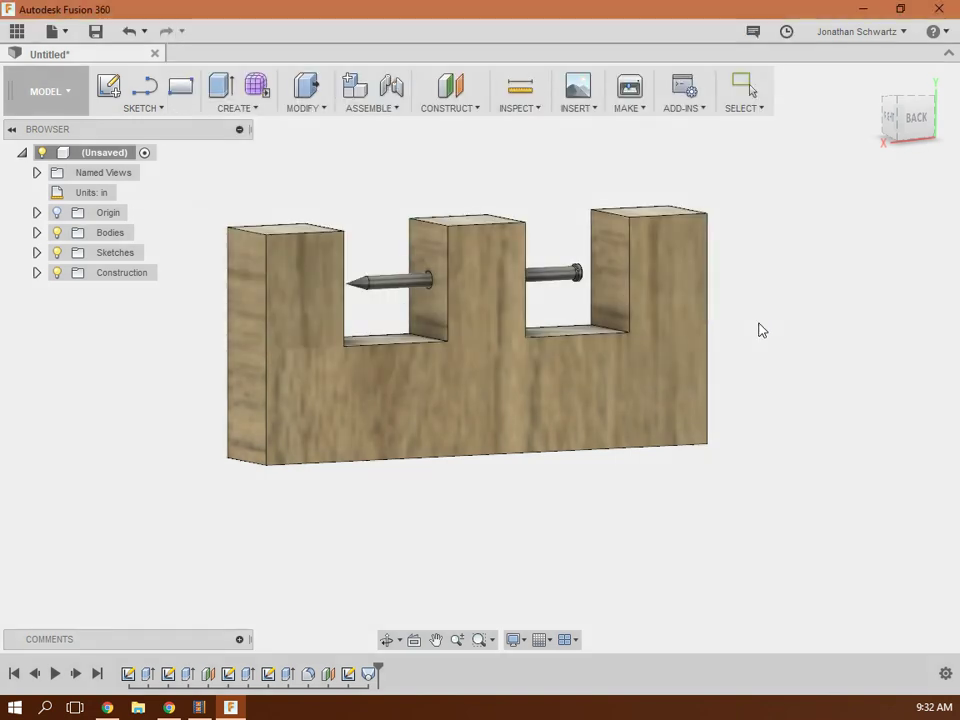
Create a drawing from the design using ASME, inches and a B (17in x 11in) sheet.
click(17, 31)
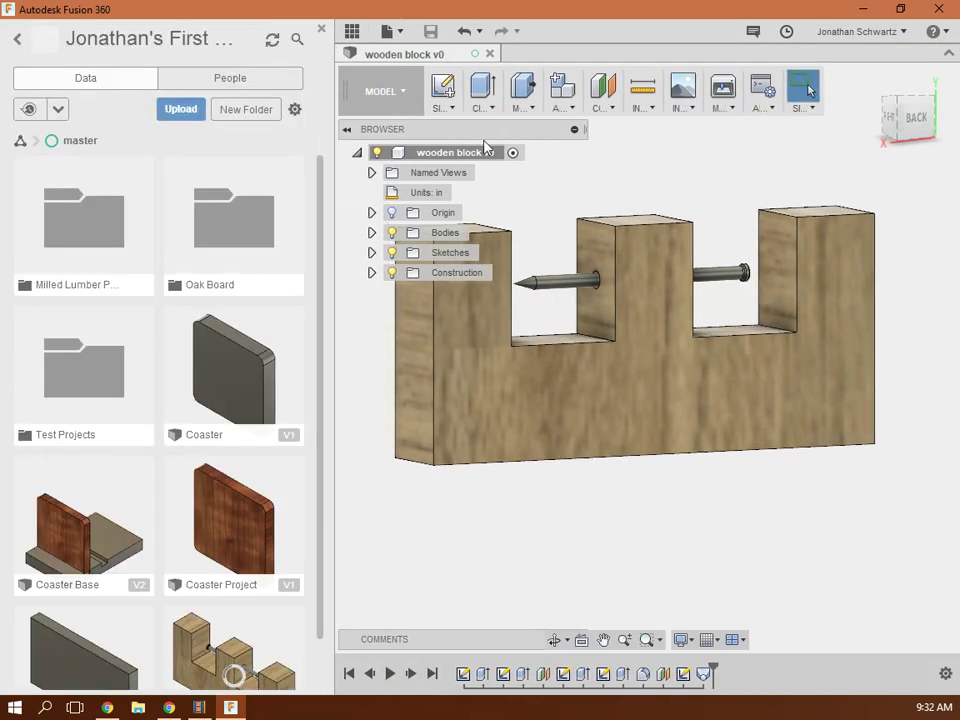
click(320, 32)
click(77, 105)
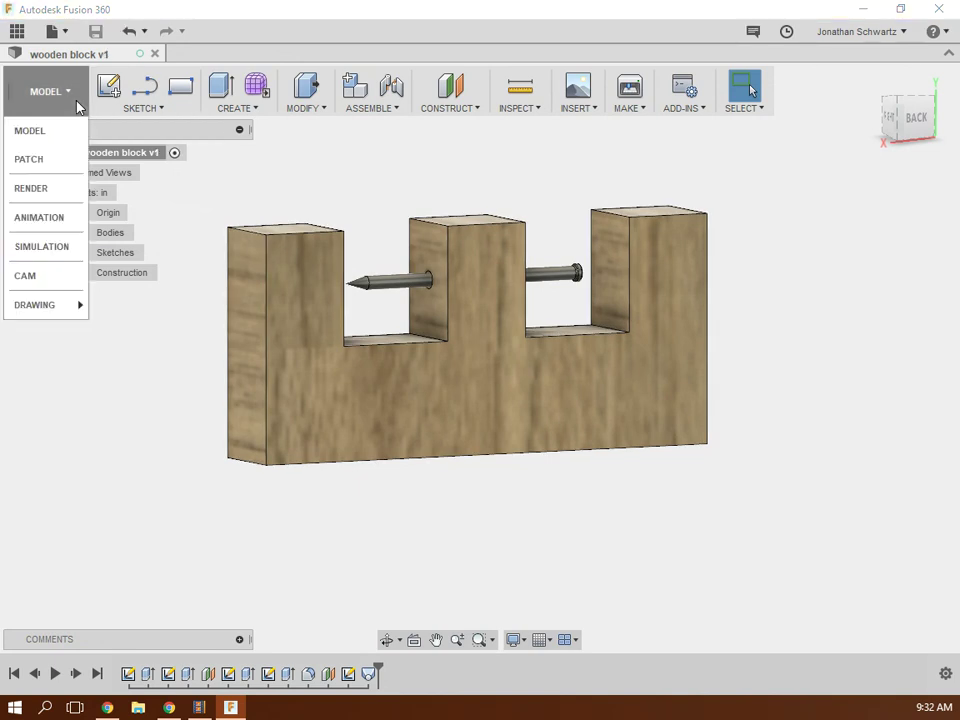
mouse_move(50, 305)
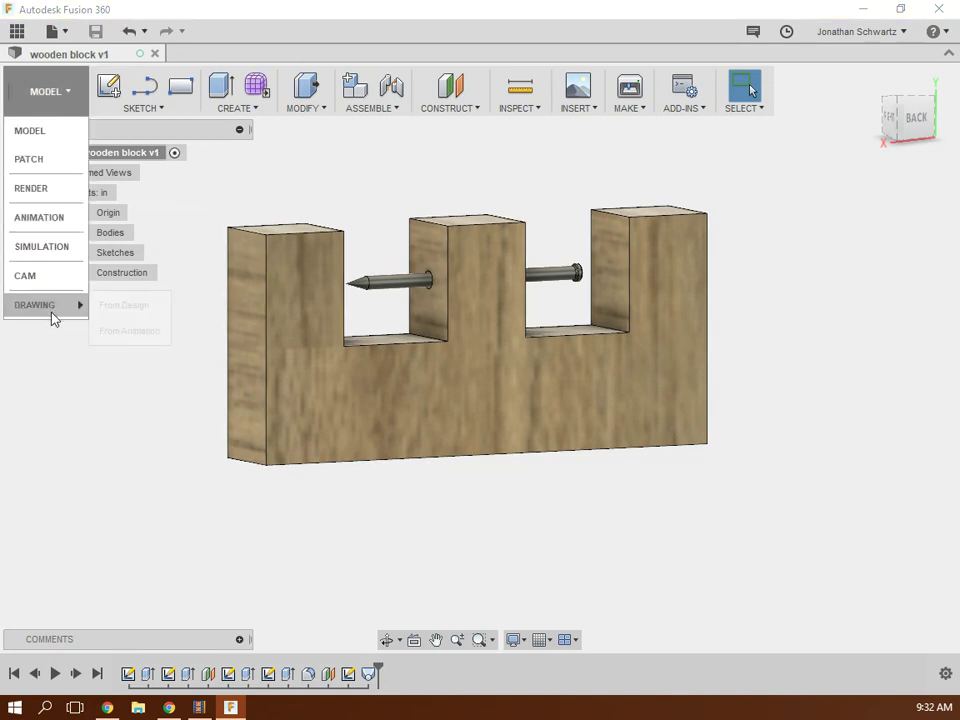
click(107, 307)
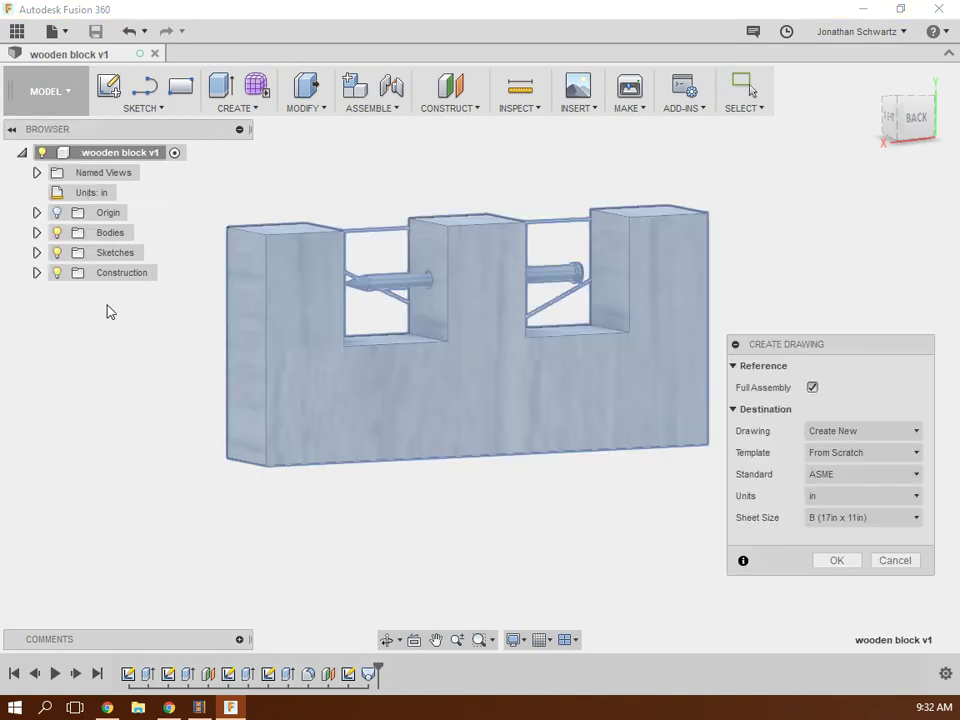
click(848, 559)
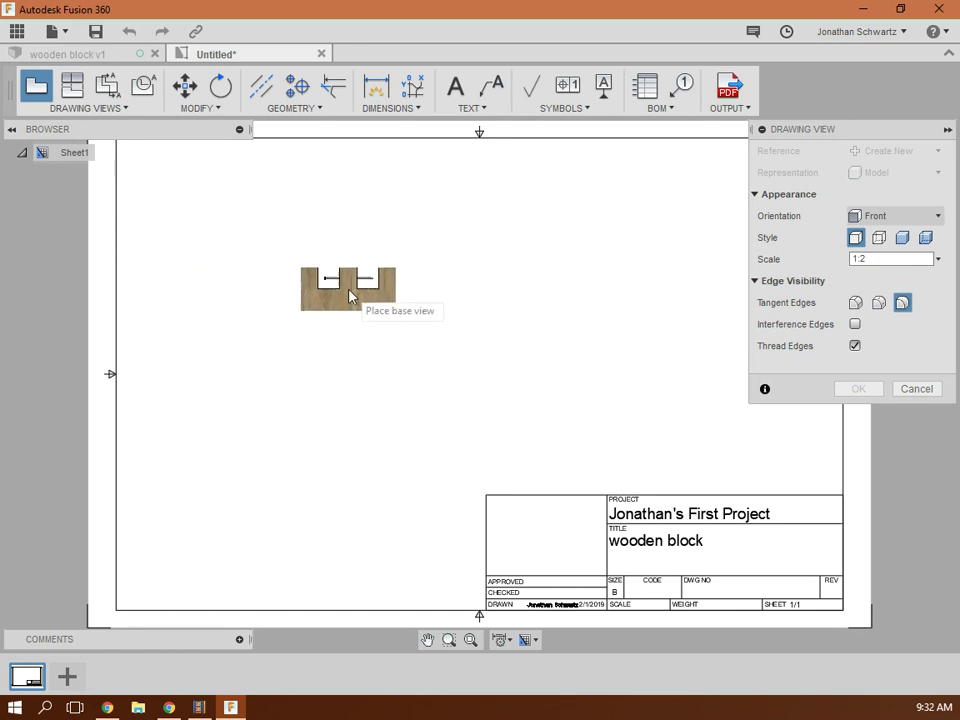
Place the front base view left of centre, try a first set of projected views, then cancel them.
click(391, 320)
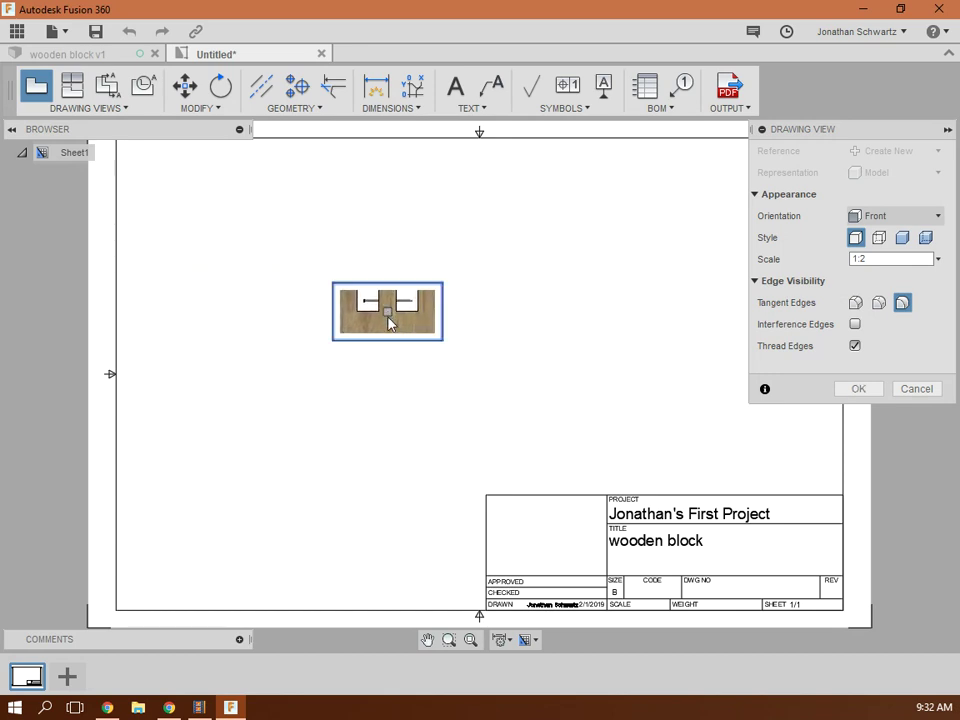
click(72, 86)
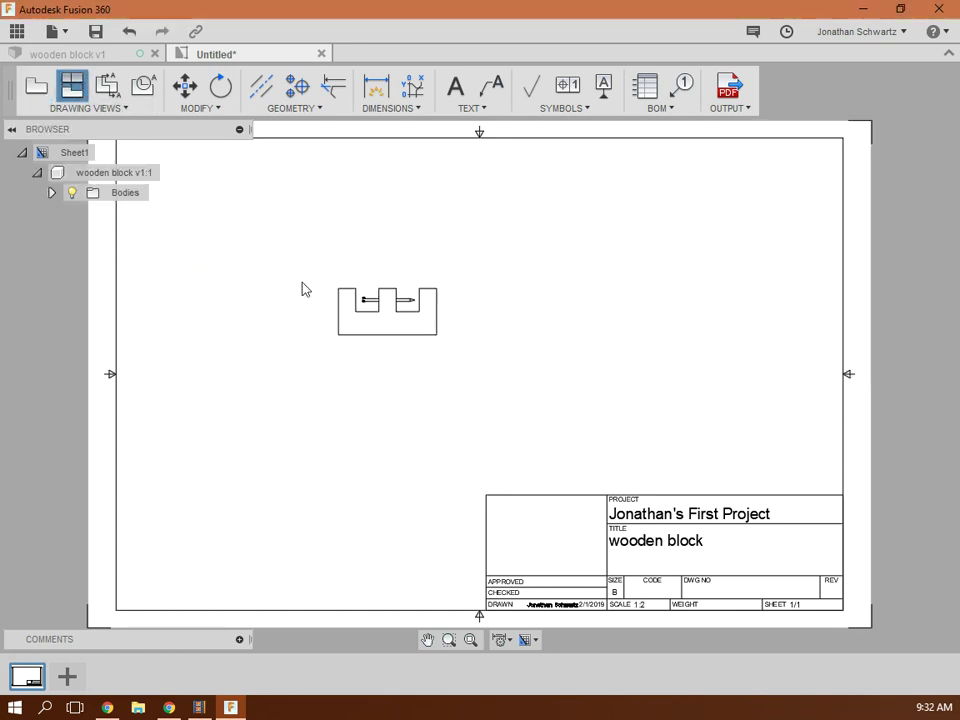
click(385, 318)
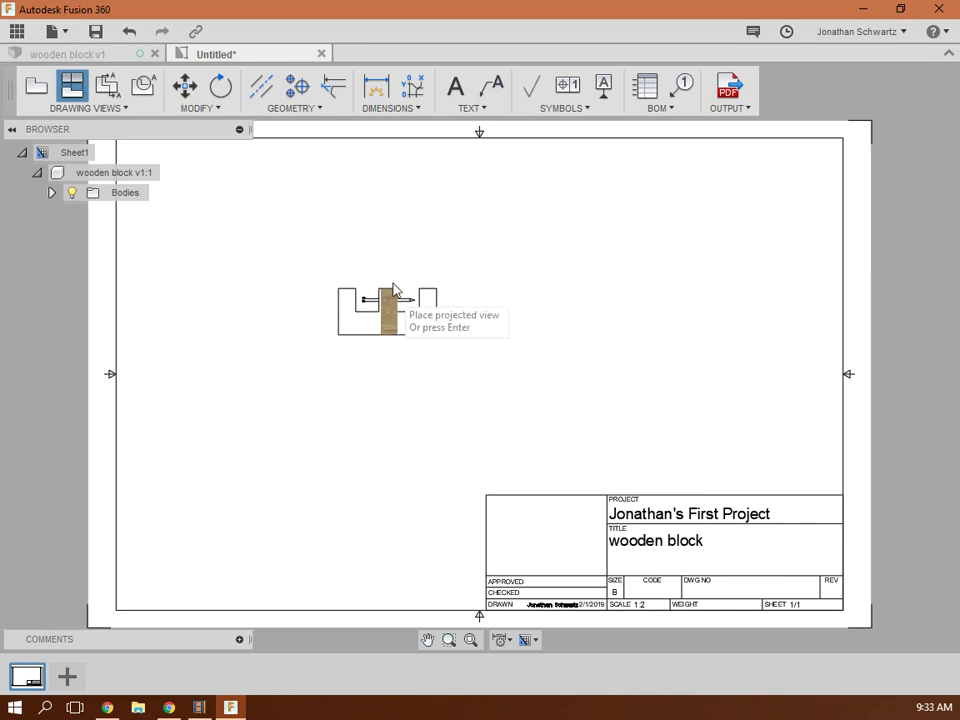
click(385, 369)
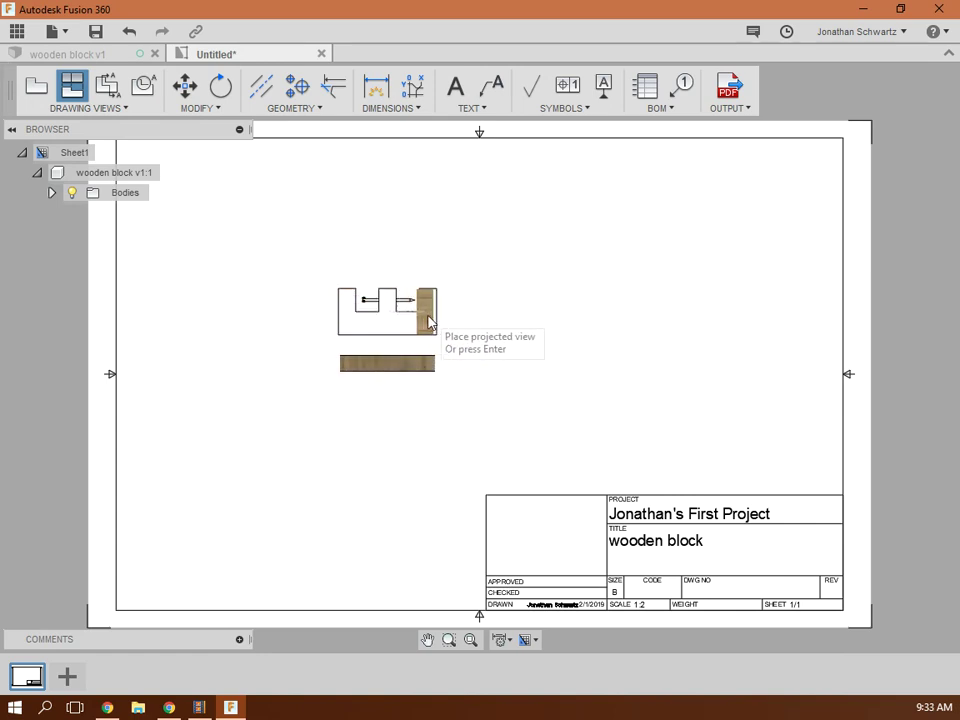
click(484, 325)
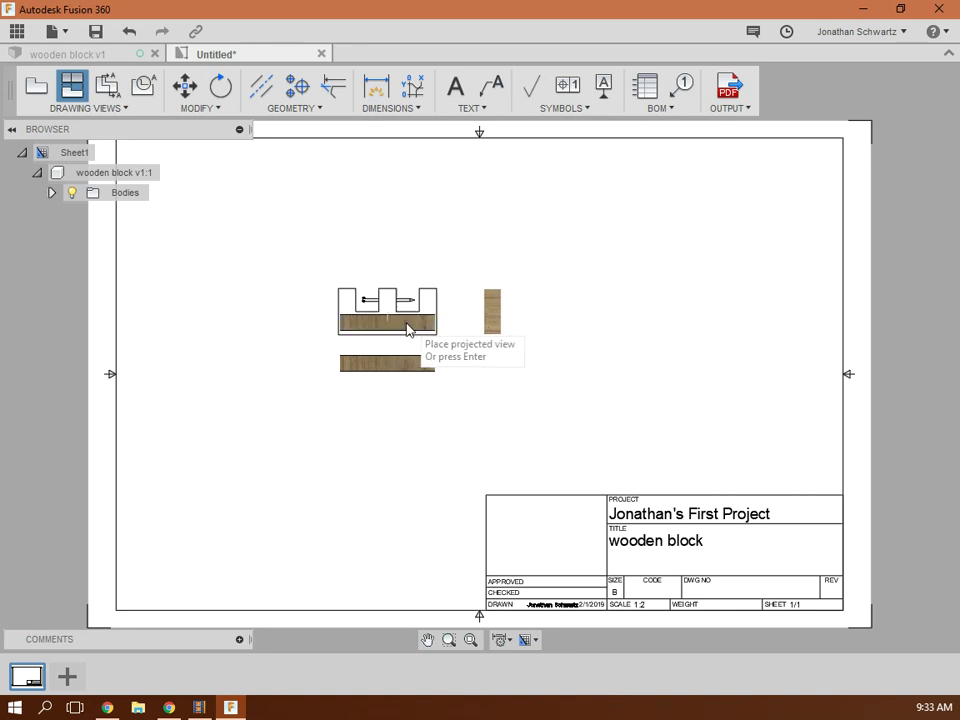
click(407, 263)
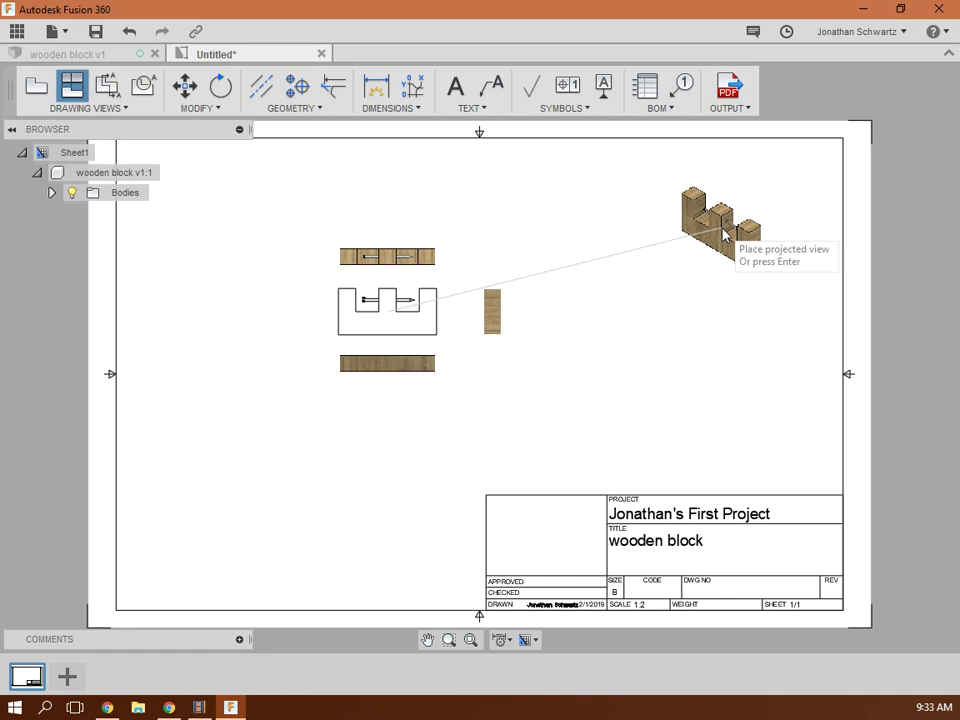
click(712, 236)
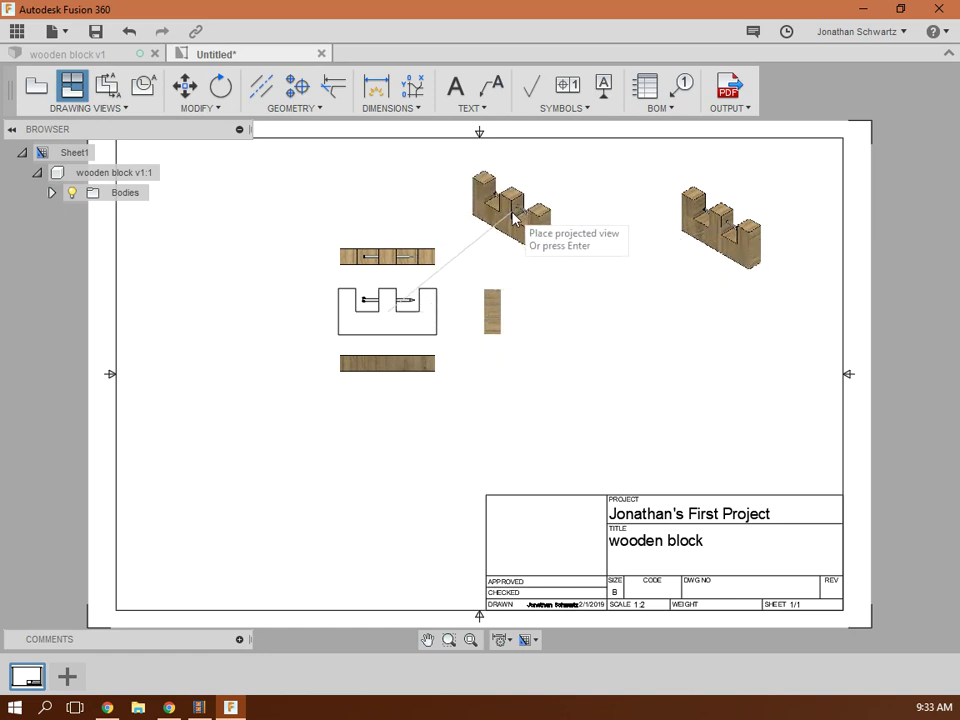
key(Return)
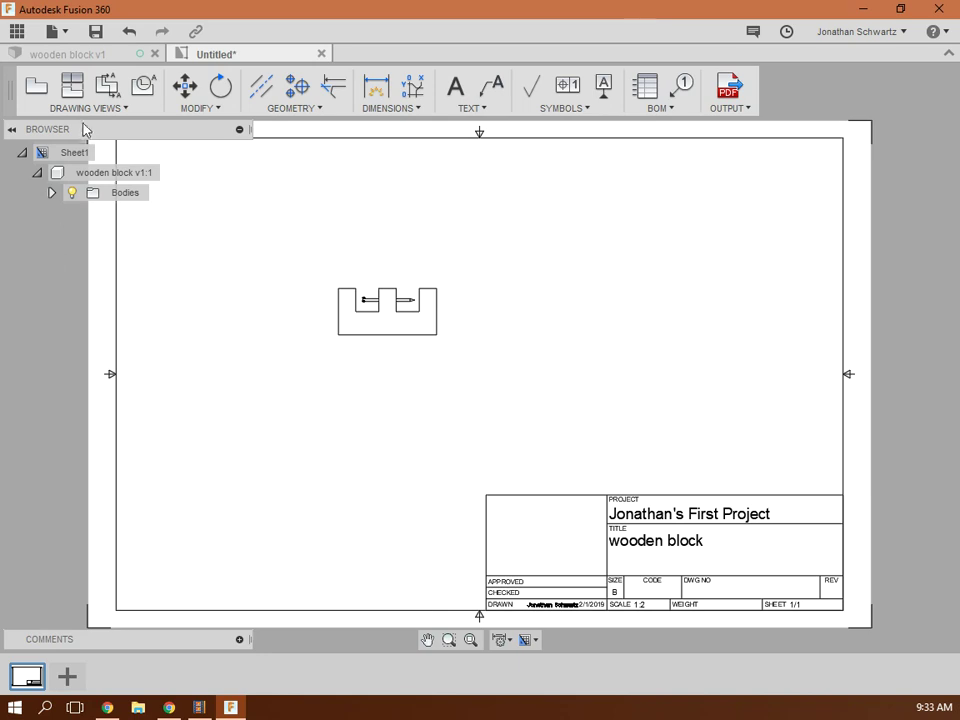
Project bottom, top, right-side and upper-right isometric views from the base view and confirm them.
click(75, 93)
click(377, 307)
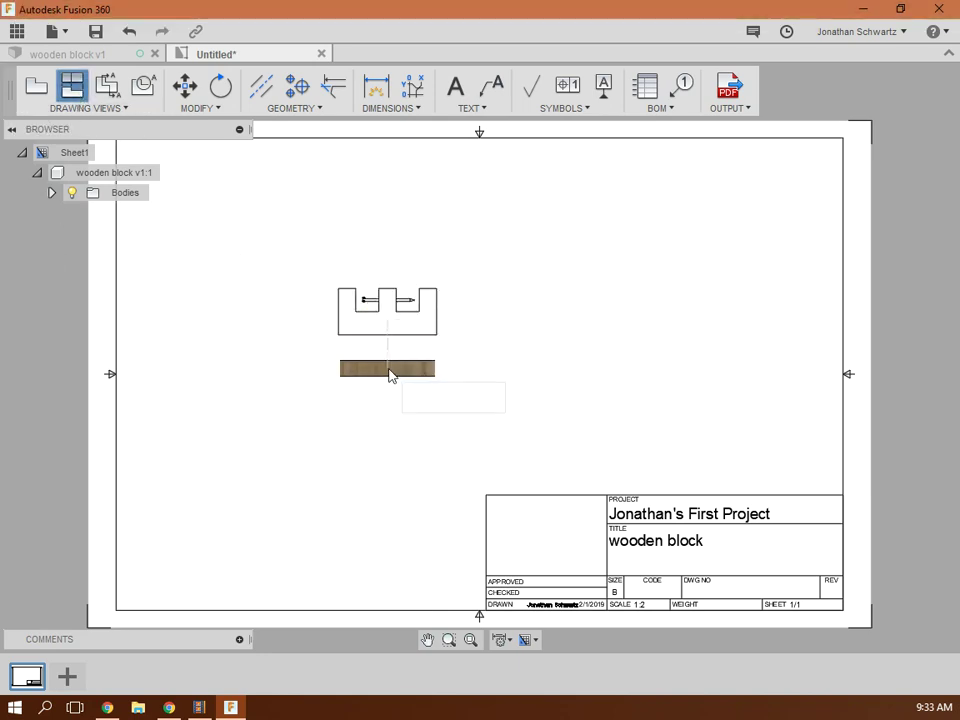
click(390, 378)
click(412, 242)
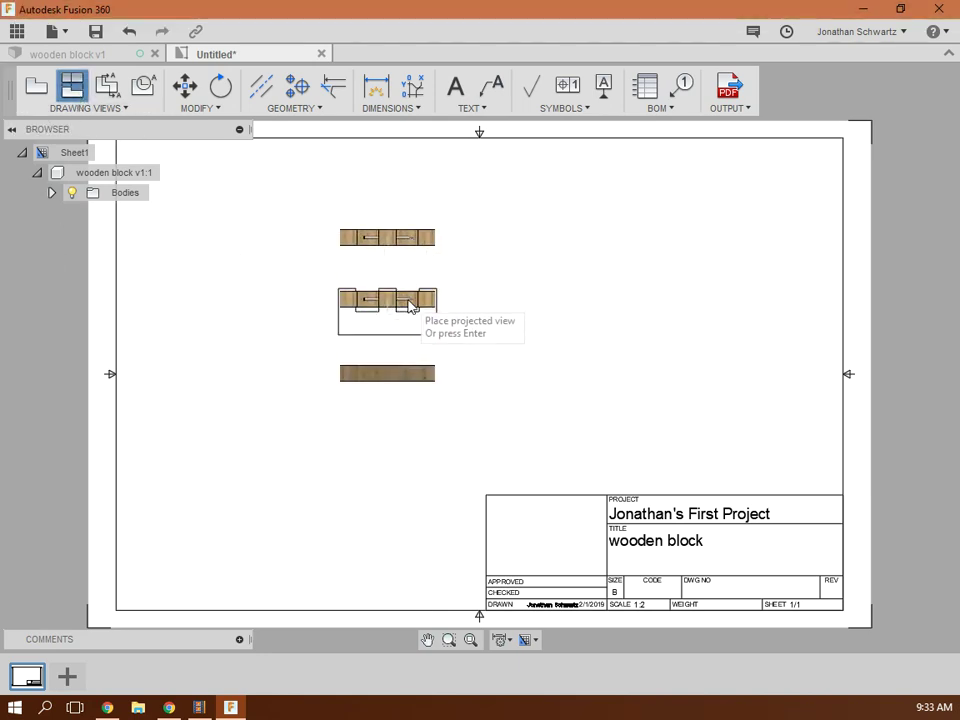
click(483, 313)
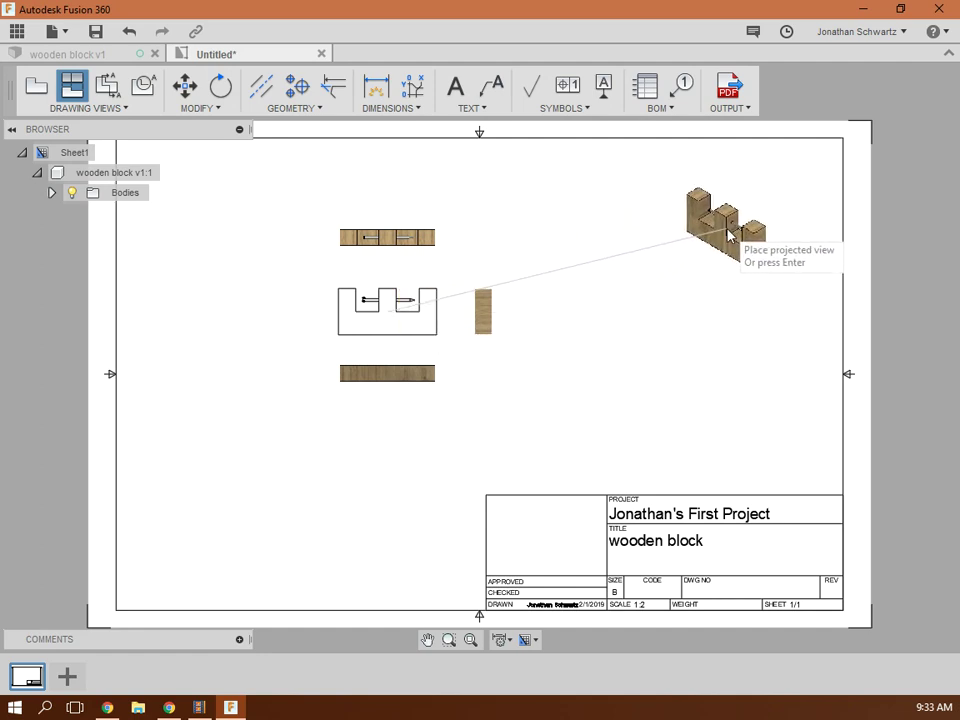
click(728, 234)
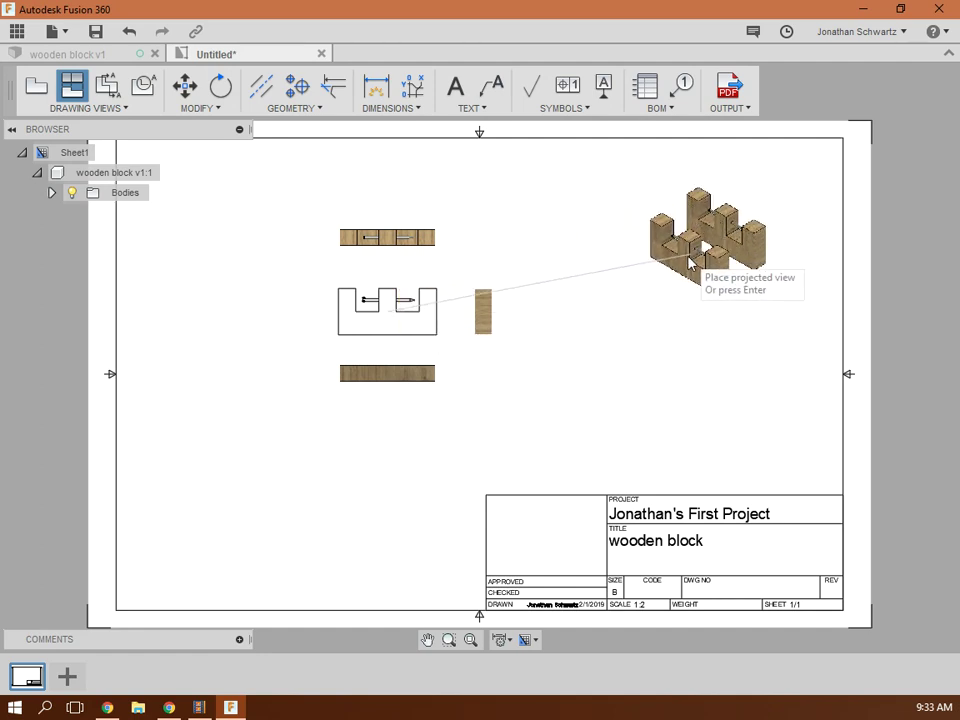
right_click(683, 264)
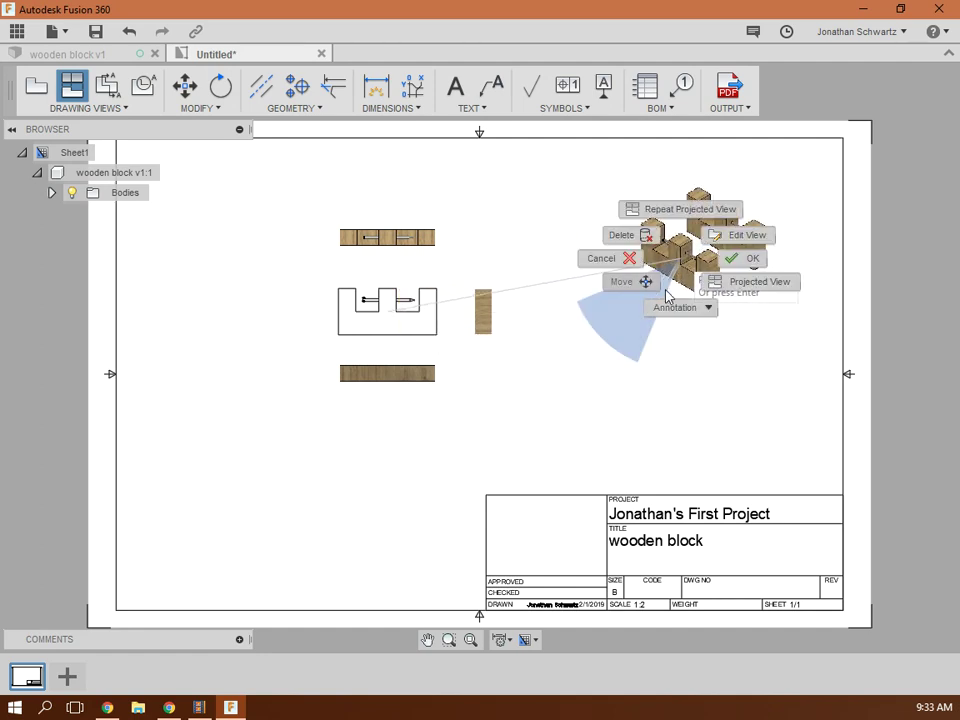
click(744, 262)
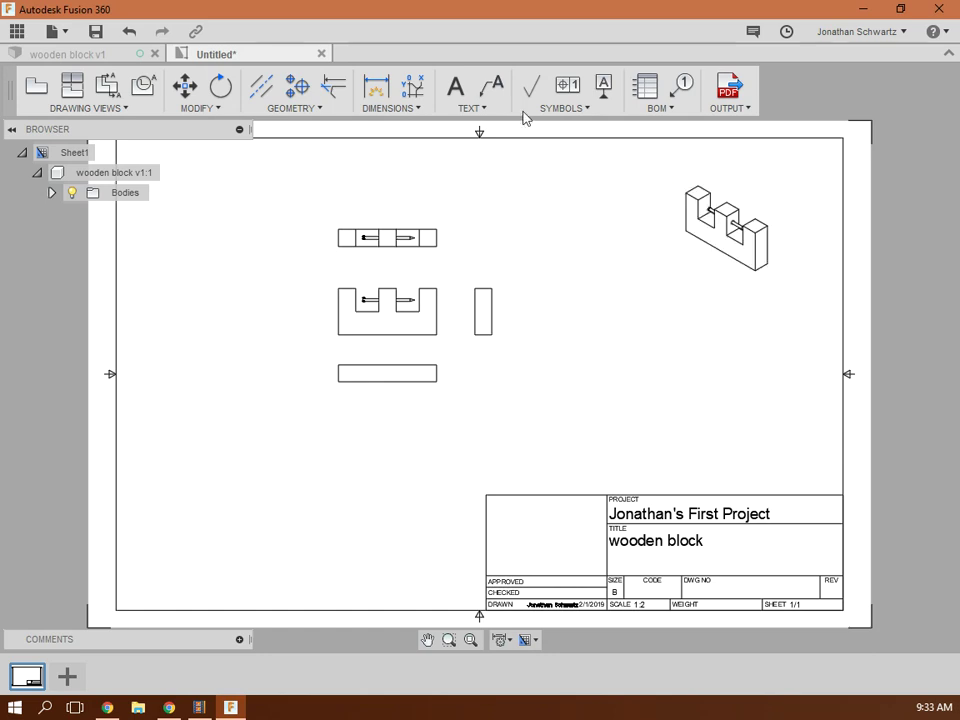
Dimension the bottom view's long edge as 4.25, placed below the view.
click(376, 86)
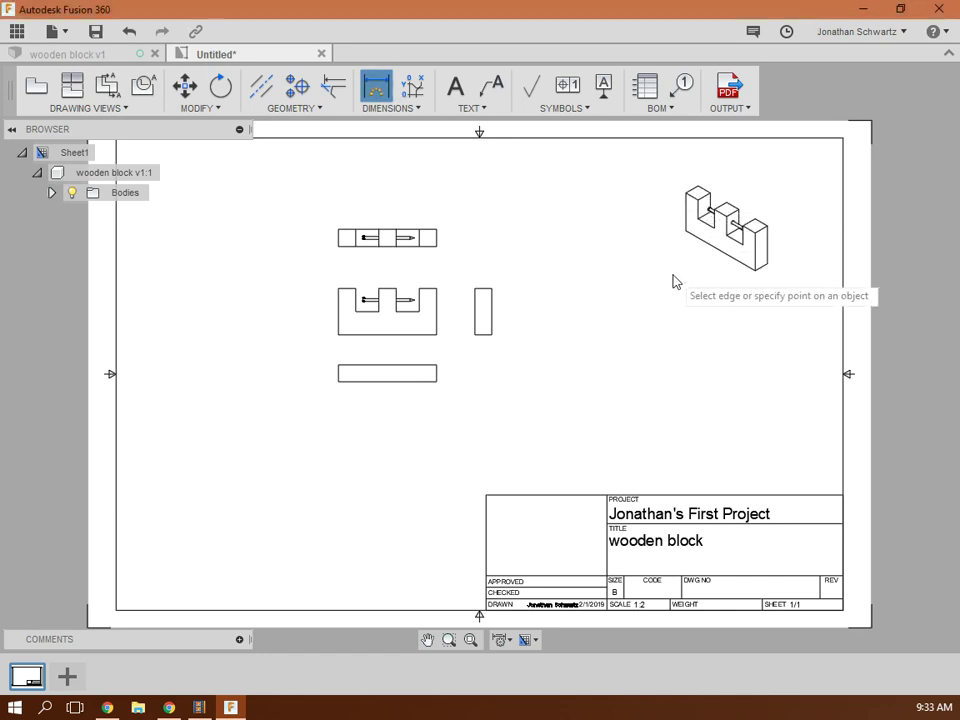
click(403, 388)
click(388, 423)
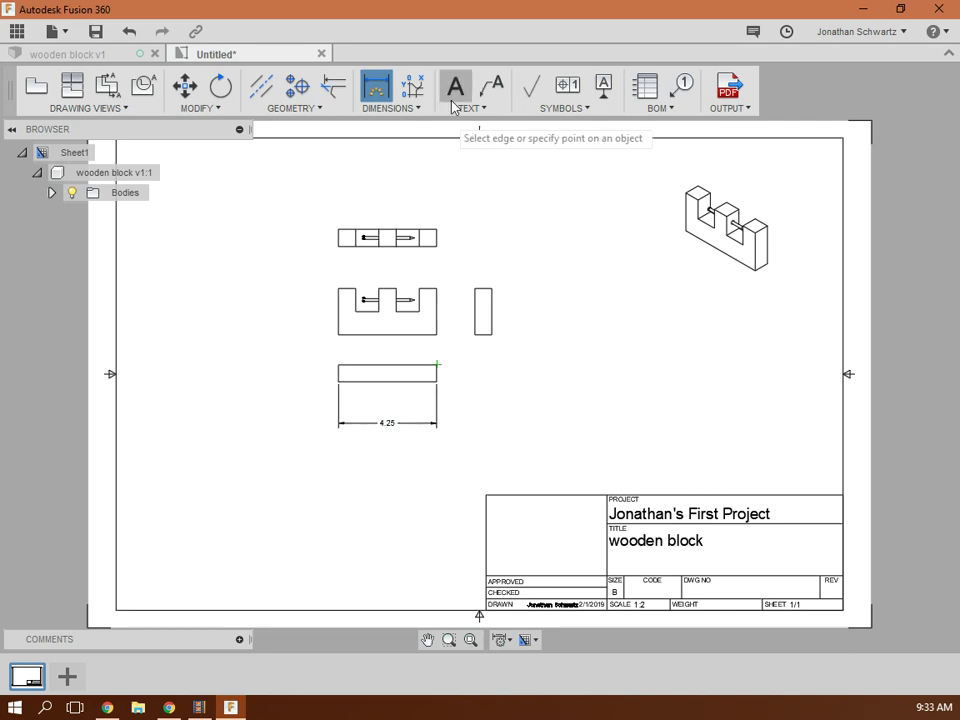
Add a 'title block' text note in a box right of the views.
click(455, 95)
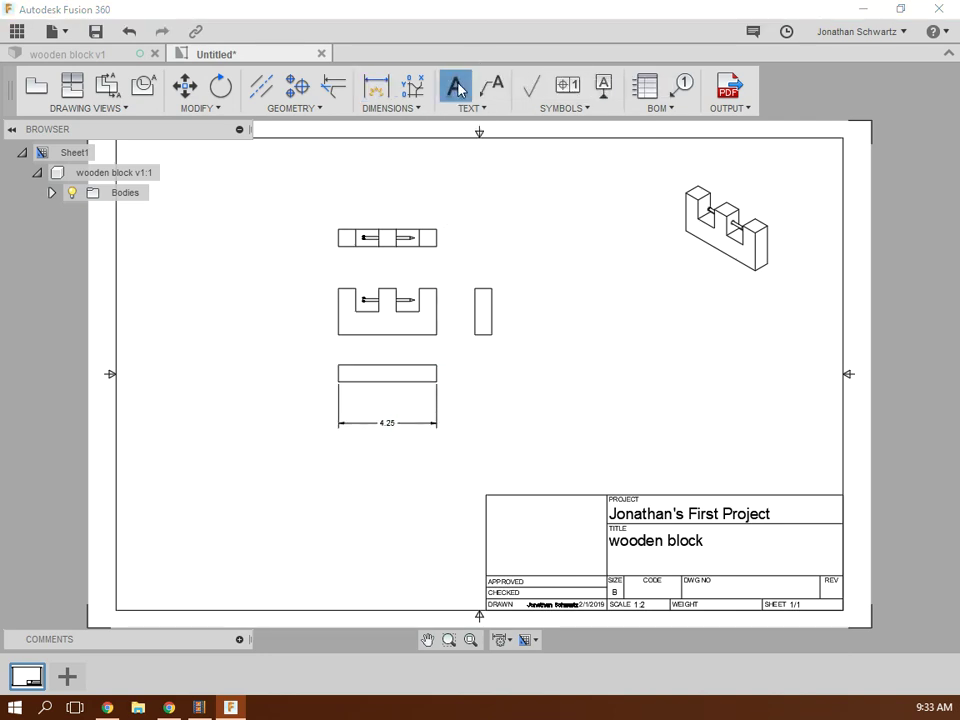
click(584, 298)
click(679, 334)
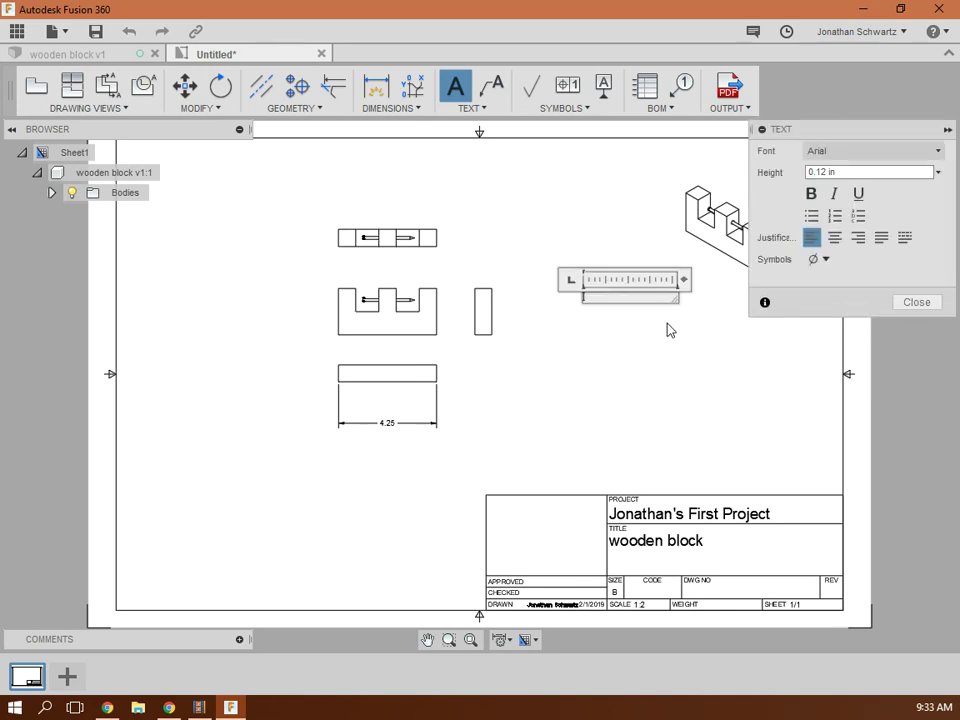
text(title block)
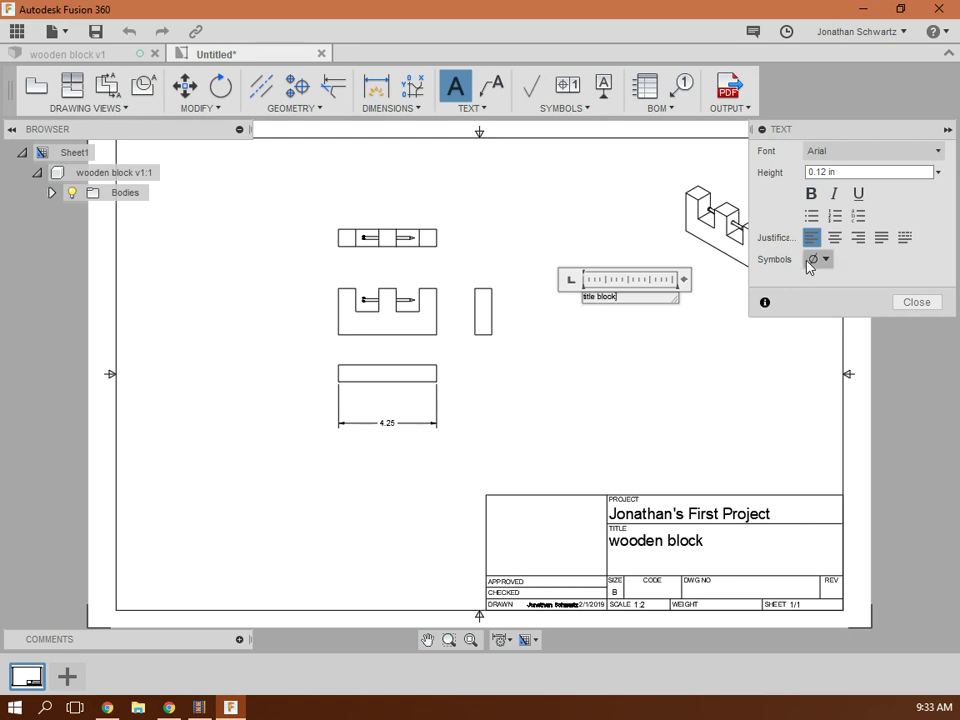
key(Return)
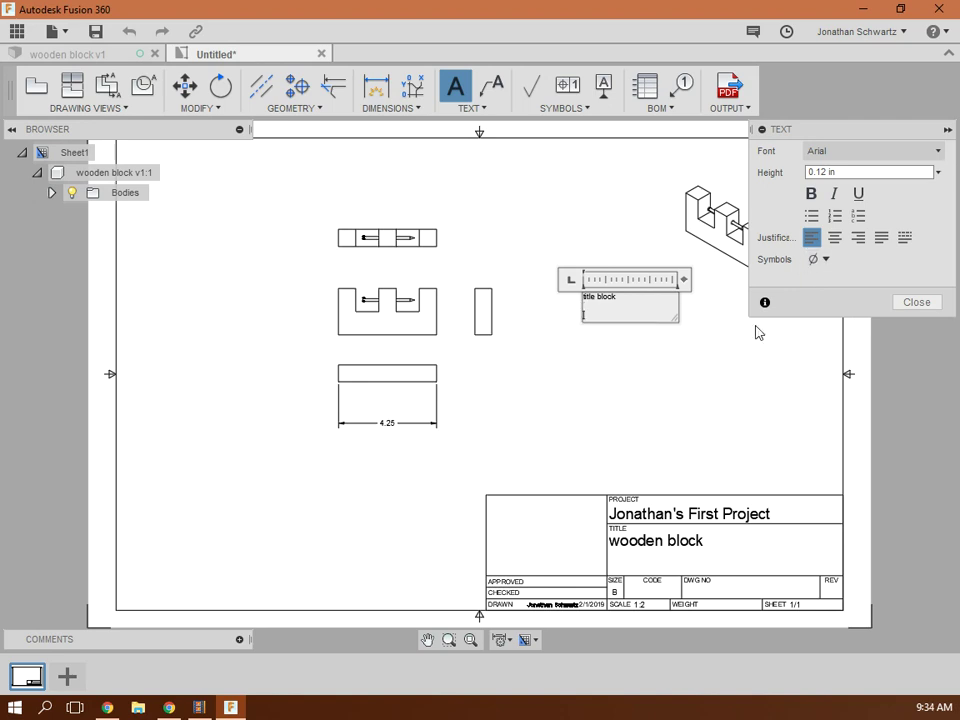
key(BackSpace)
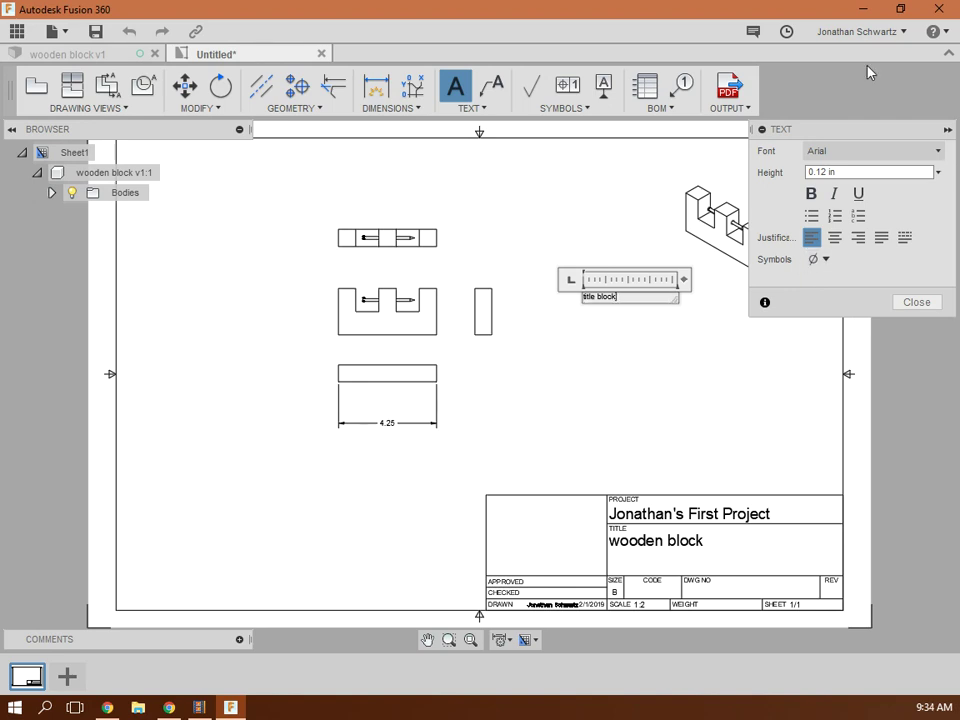
click(917, 302)
click(608, 300)
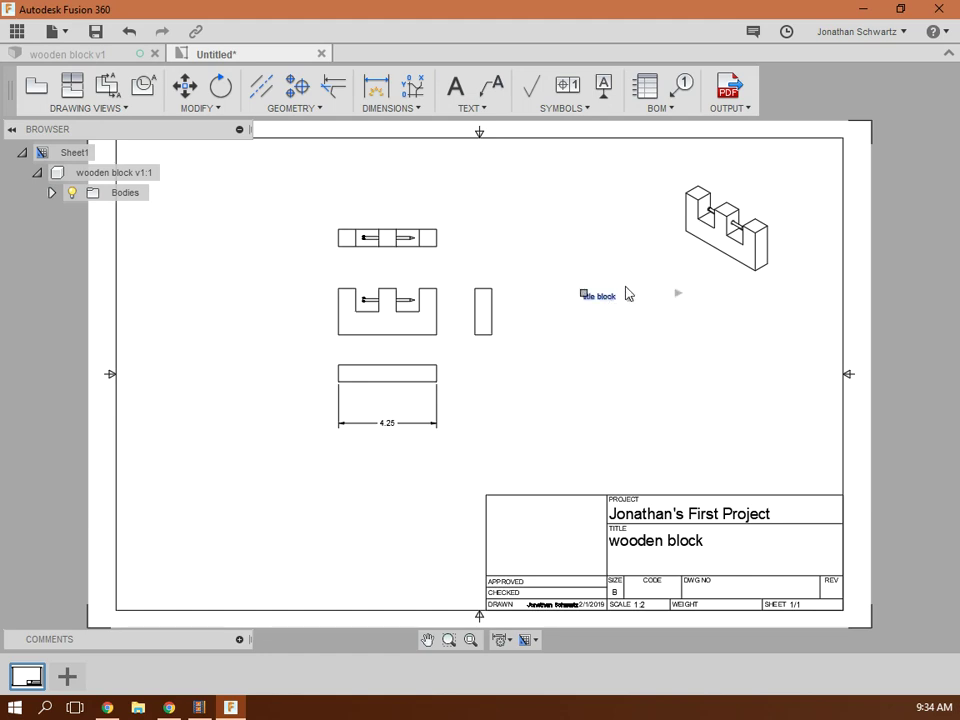
drag(588, 297, 624, 260)
click(37, 173)
click(37, 173)
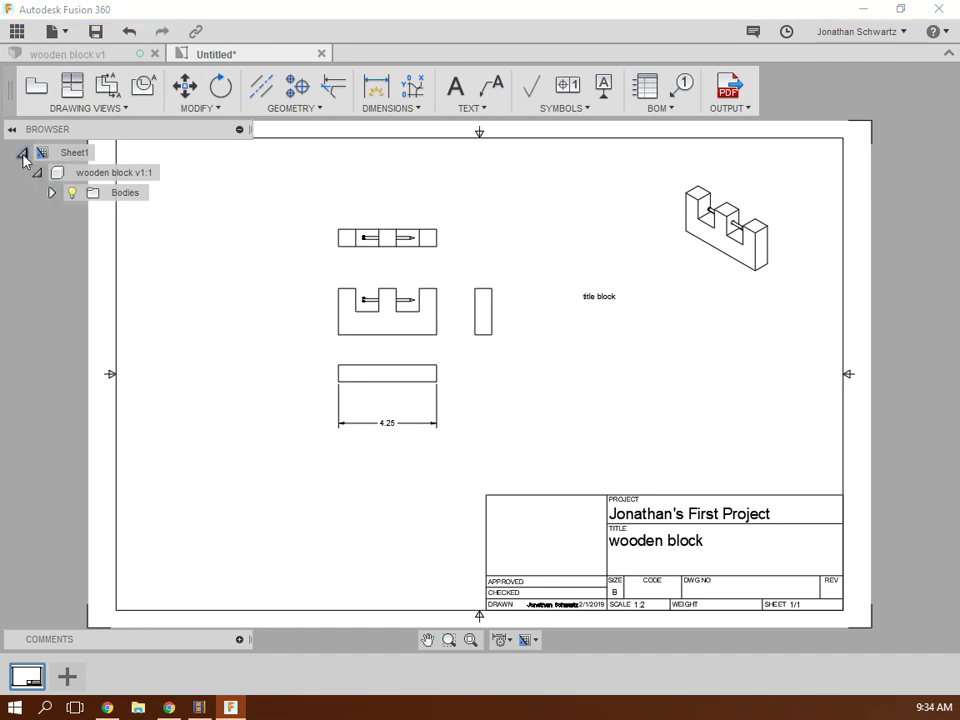
click(23, 152)
click(23, 152)
click(90, 176)
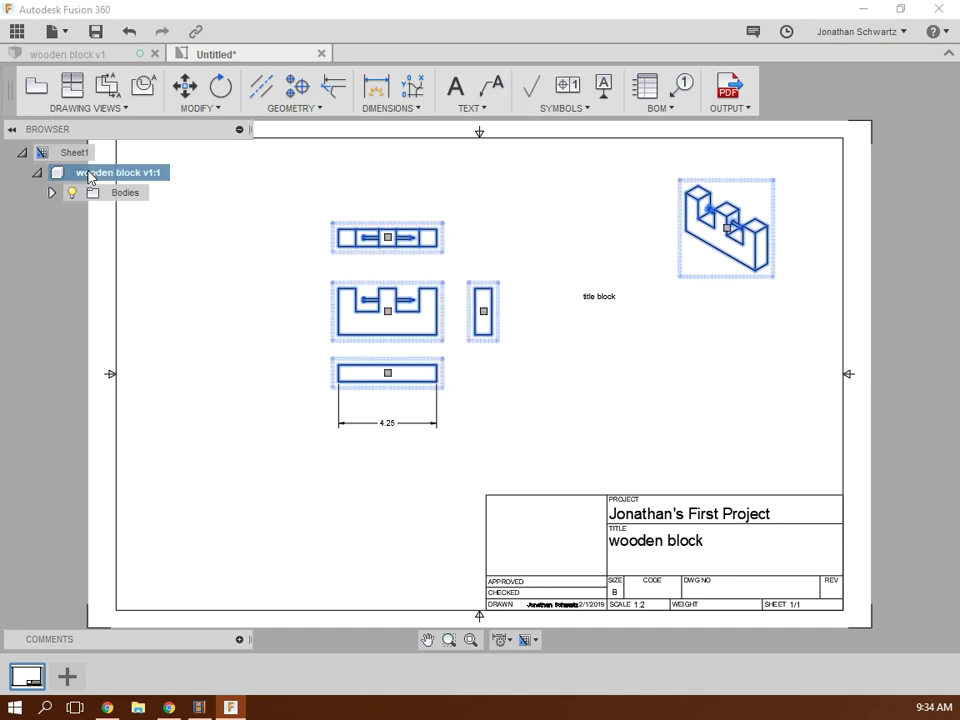
click(190, 378)
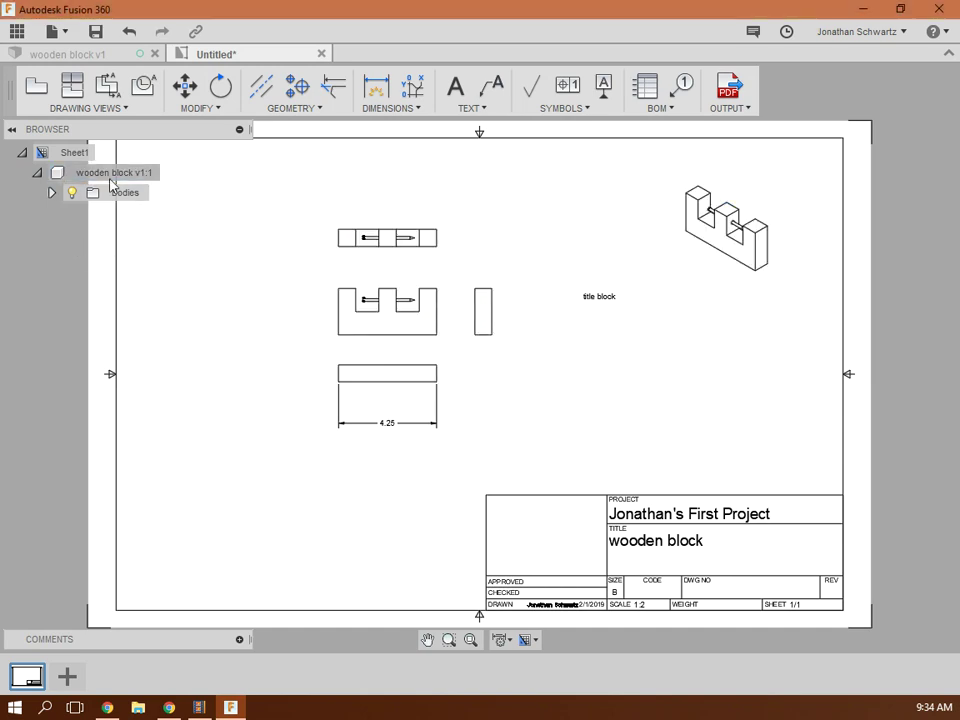
click(238, 264)
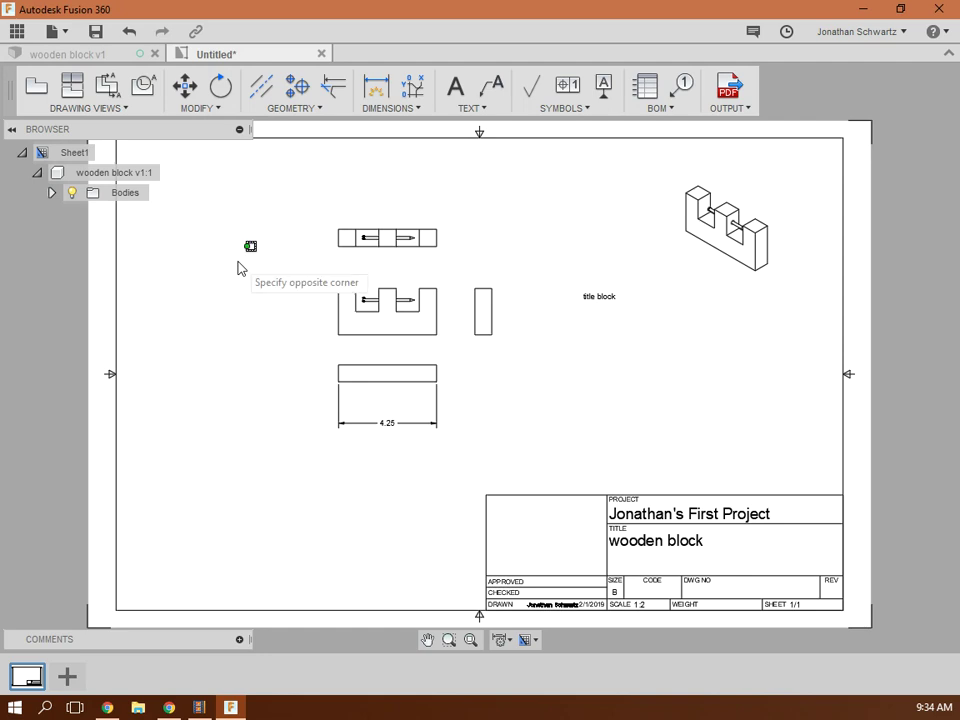
key(Escape)
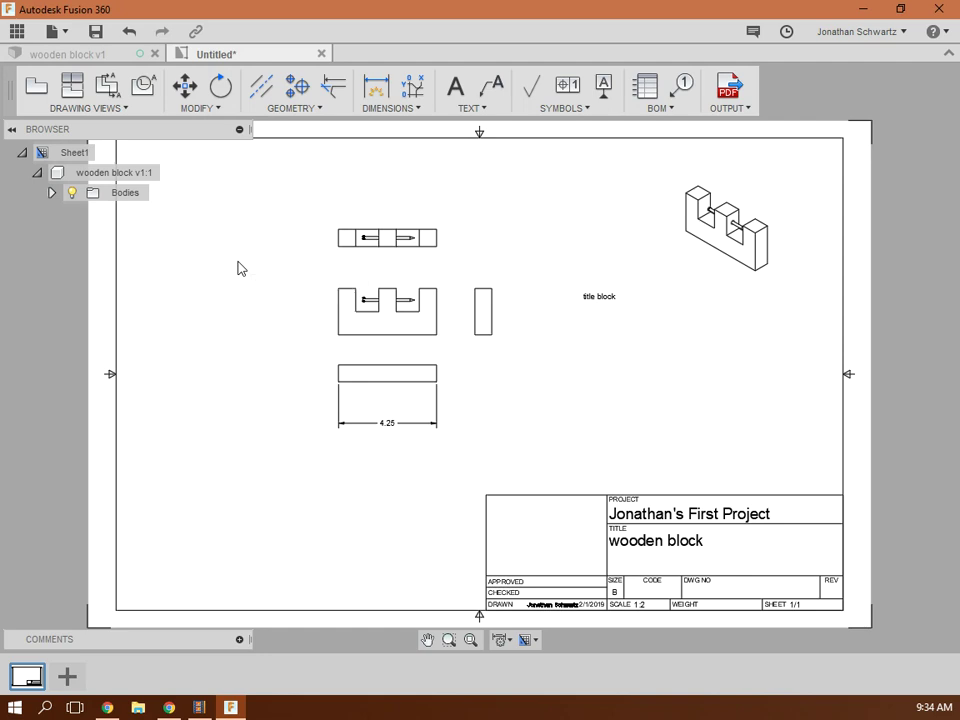
click(54, 193)
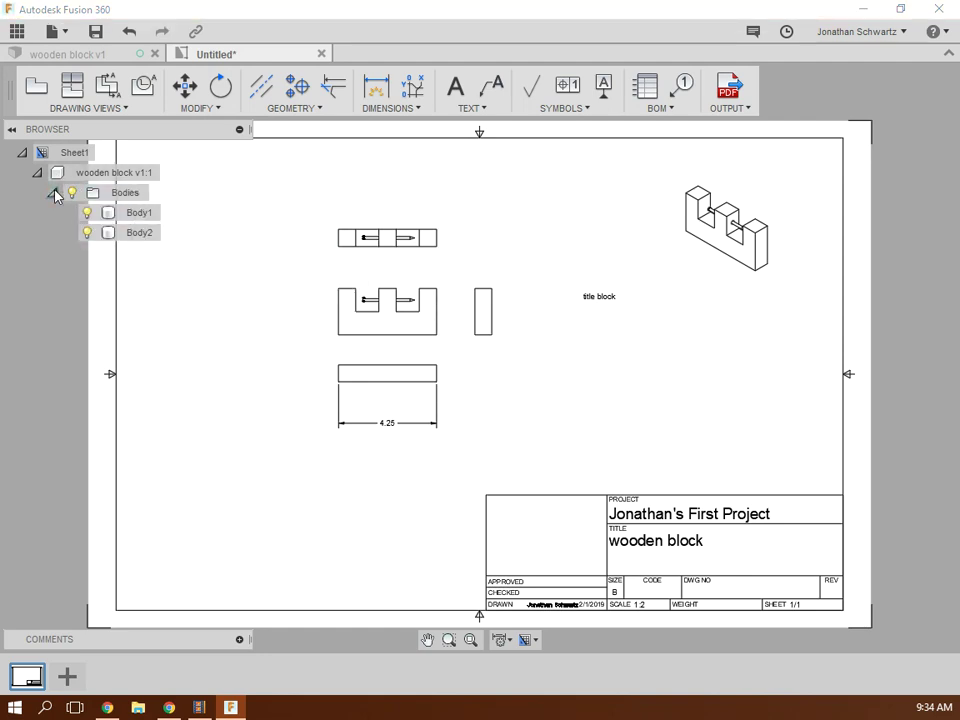
click(54, 193)
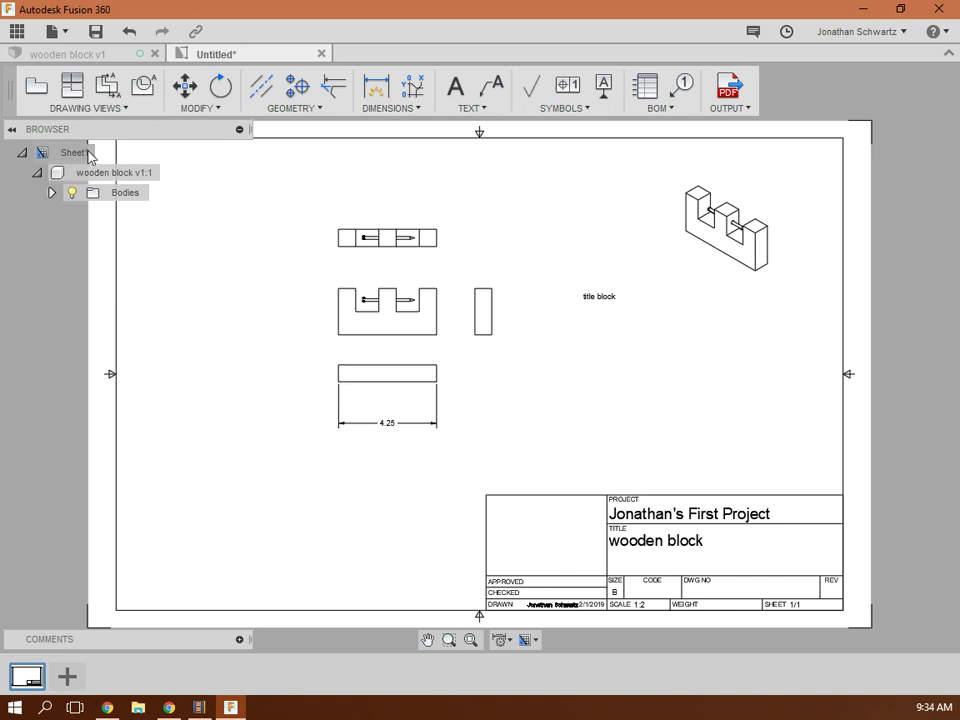
click(86, 154)
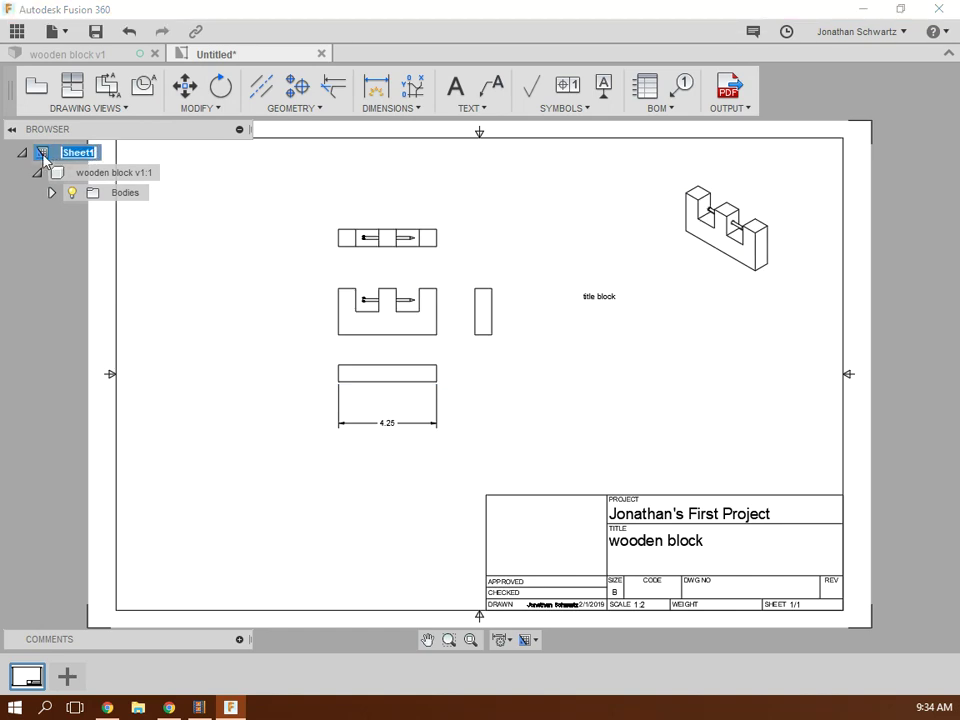
click(40, 156)
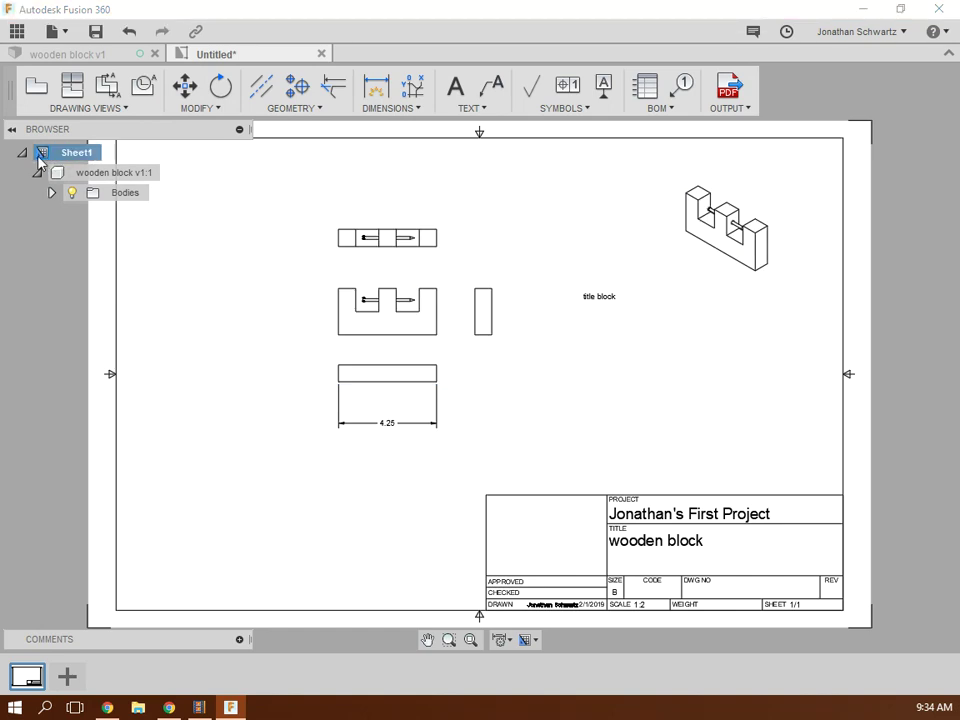